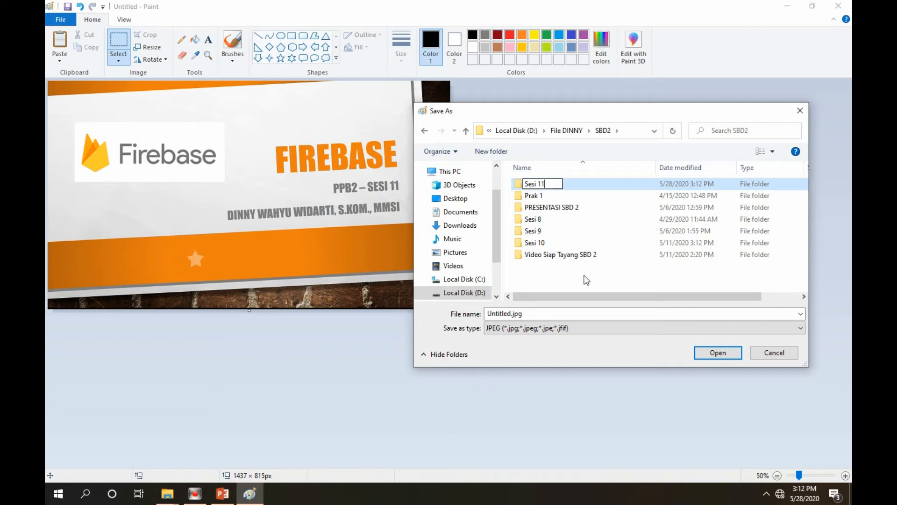
# Name the new folder in SBD2 Sesi 11 and save the slide image inside it as a JPEG named Cover
pyautogui.press('Return')
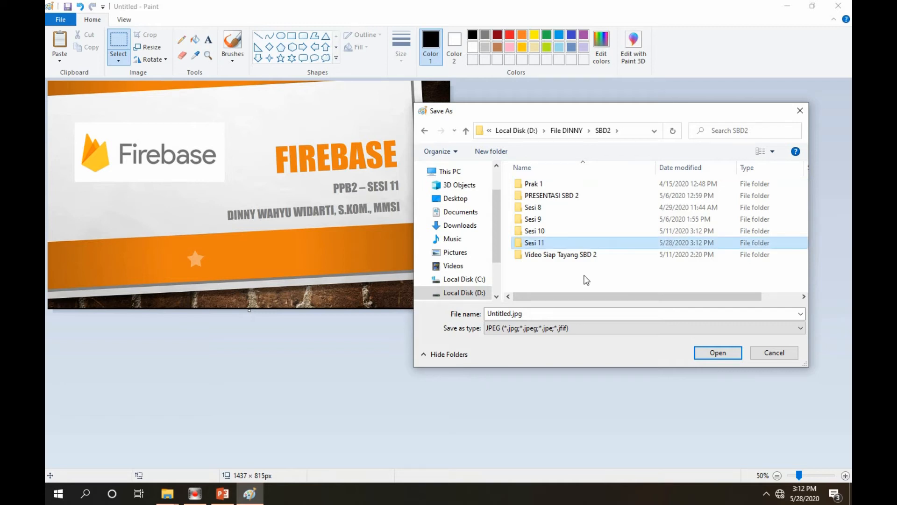
pyautogui.press('Return')
pyautogui.click(511, 314)
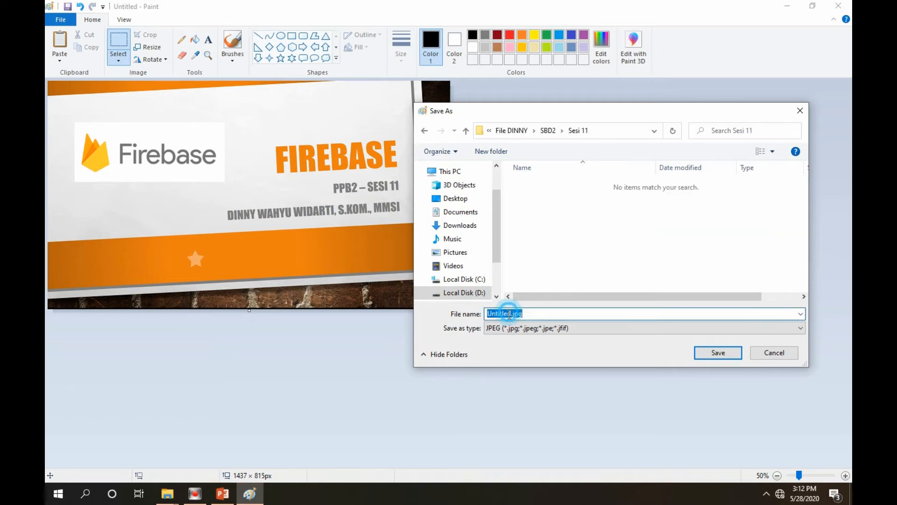
pyautogui.click(512, 314)
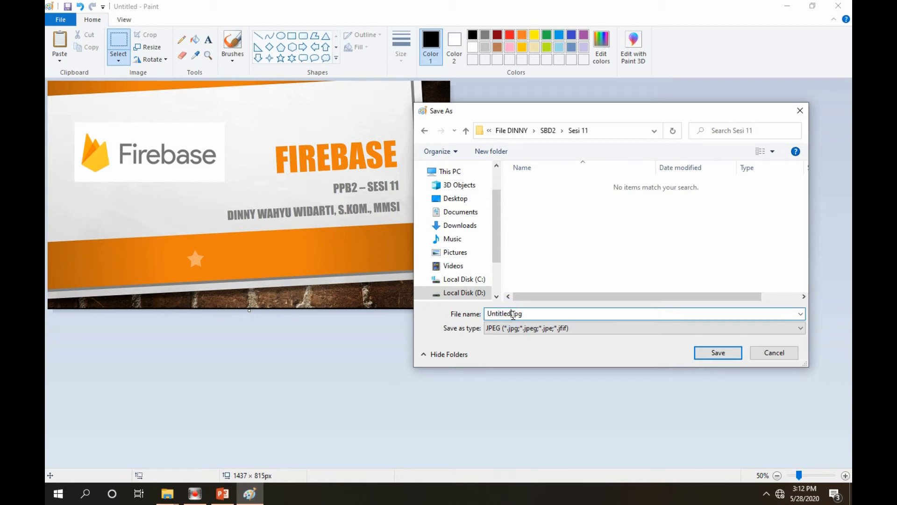
pyautogui.moveTo(511, 314); pyautogui.dragTo(478, 309)
pyautogui.write('Cover')
pyautogui.click(713, 357)
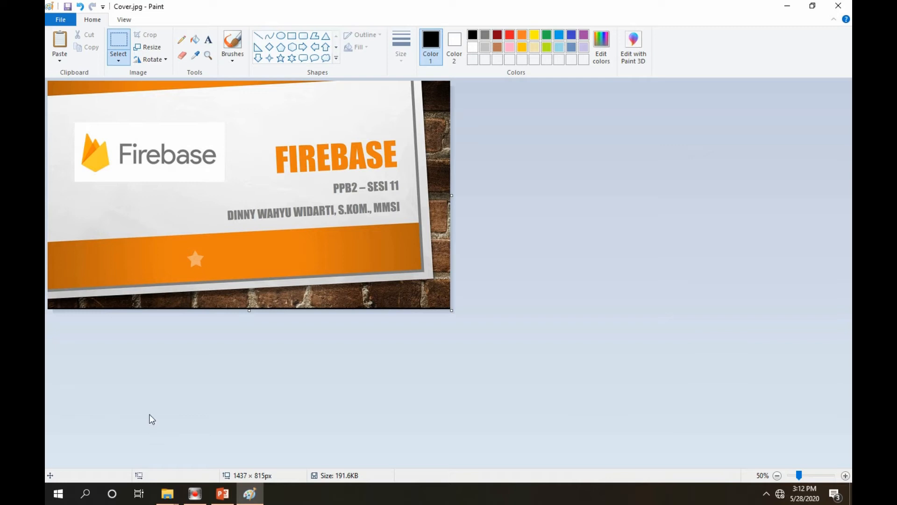
# Search the installed apps for Corel VideoStudio Pro X7 and launch it
pyautogui.click(58, 496)
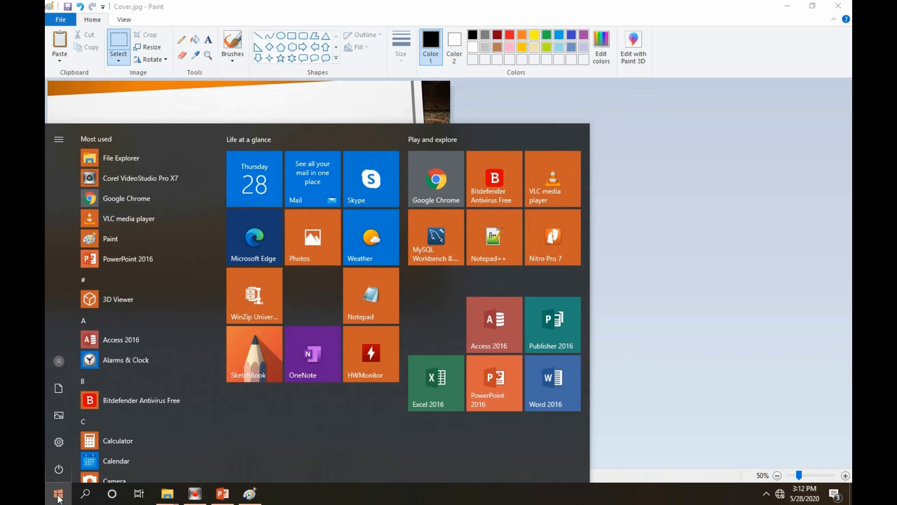
pyautogui.click(88, 494)
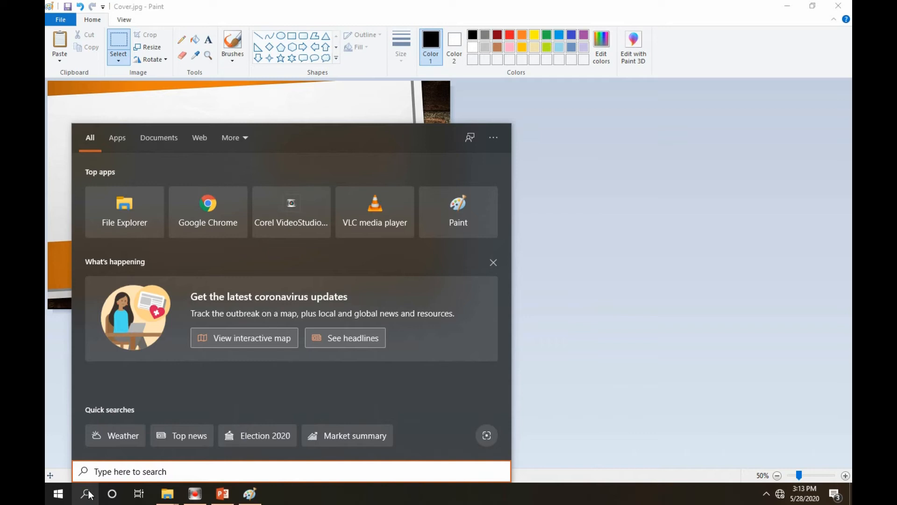
pyautogui.write('co')
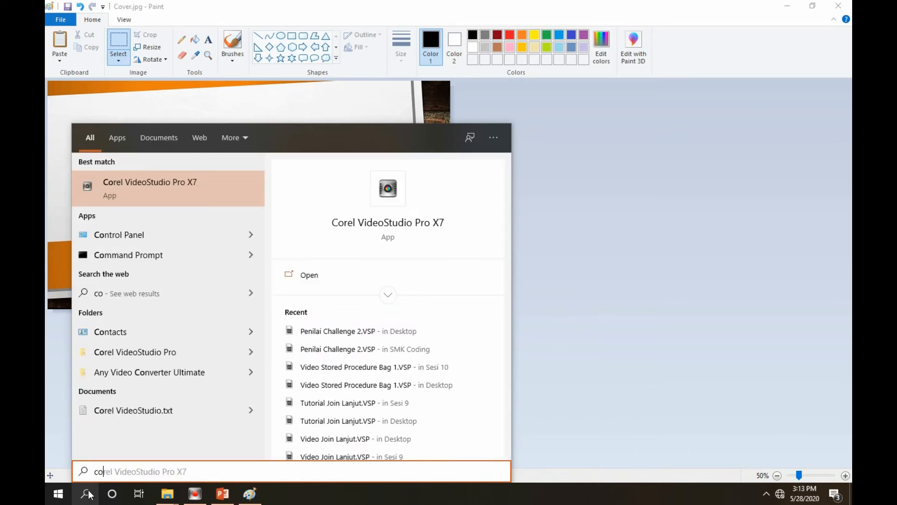
pyautogui.click(161, 194)
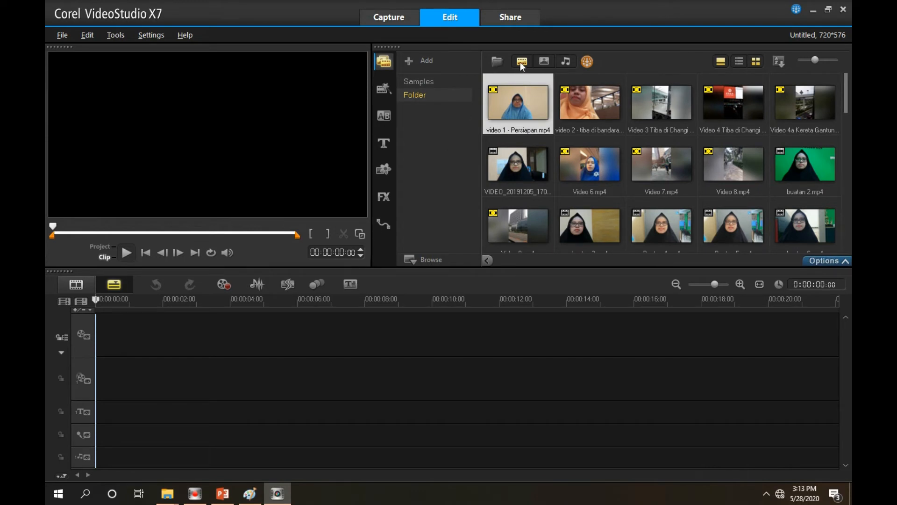
# Show photos in the media library and import Cover.jpg from the Gambar Firebase folder
pyautogui.click(542, 61)
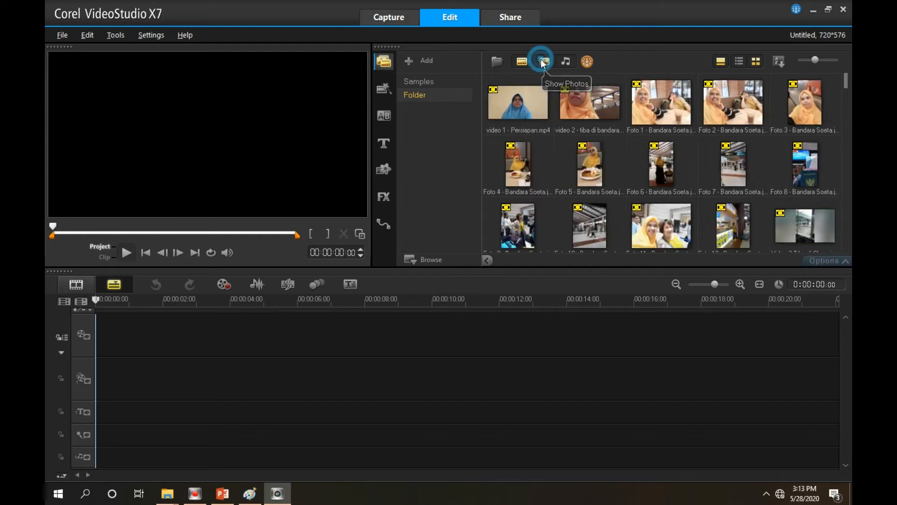
pyautogui.click(495, 62)
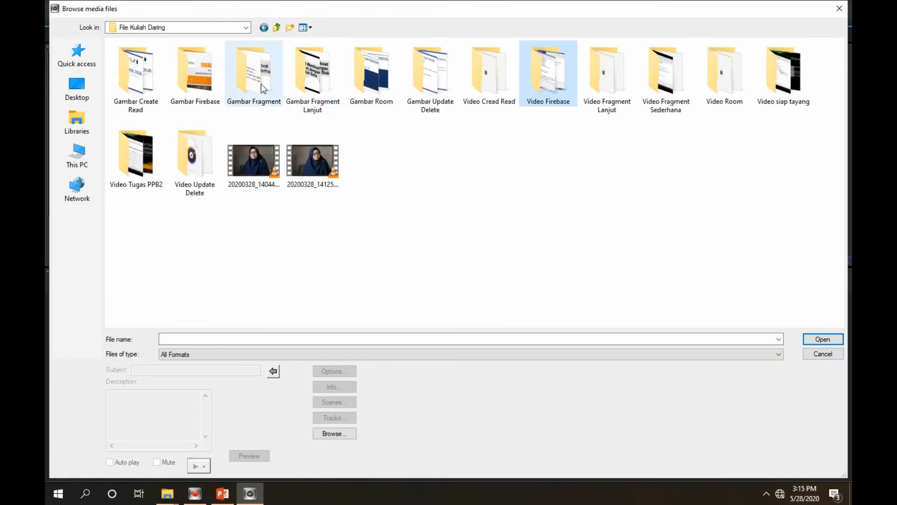
pyautogui.doubleClick(203, 85)
pyautogui.click(135, 78)
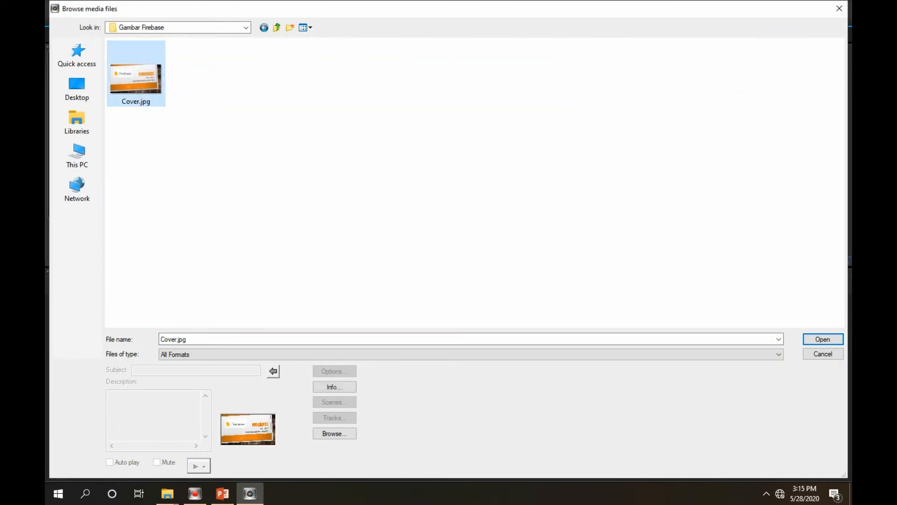
pyautogui.click(832, 339)
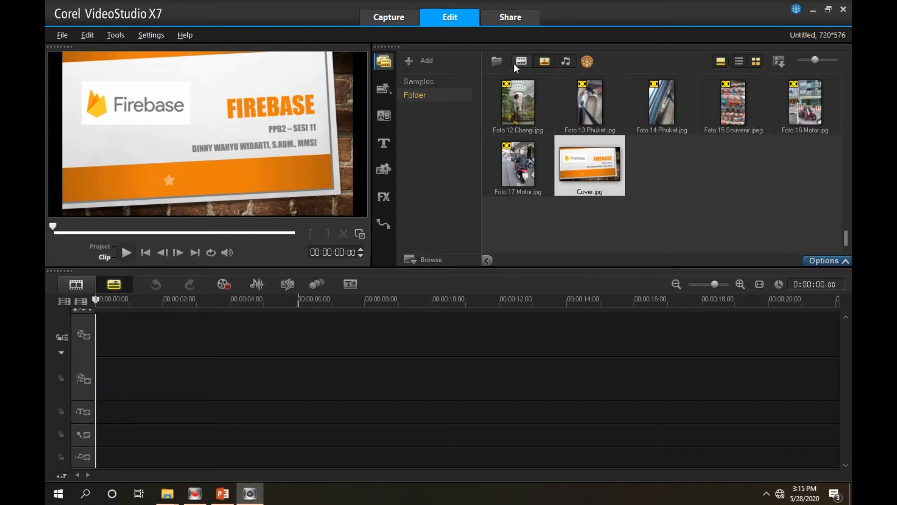
# Preview the sample video SP-V16.wmv and place it at the start of the main video track
pyautogui.click(416, 78)
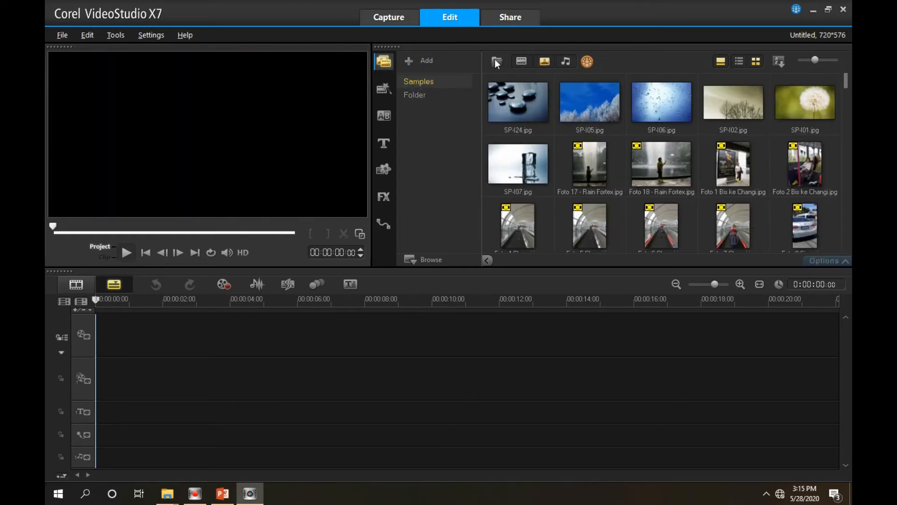
pyautogui.click(522, 63)
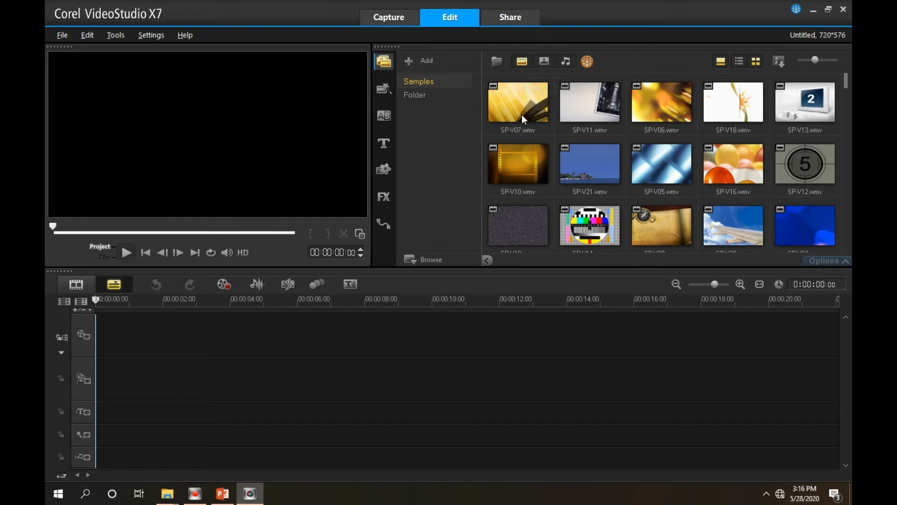
pyautogui.click(736, 162)
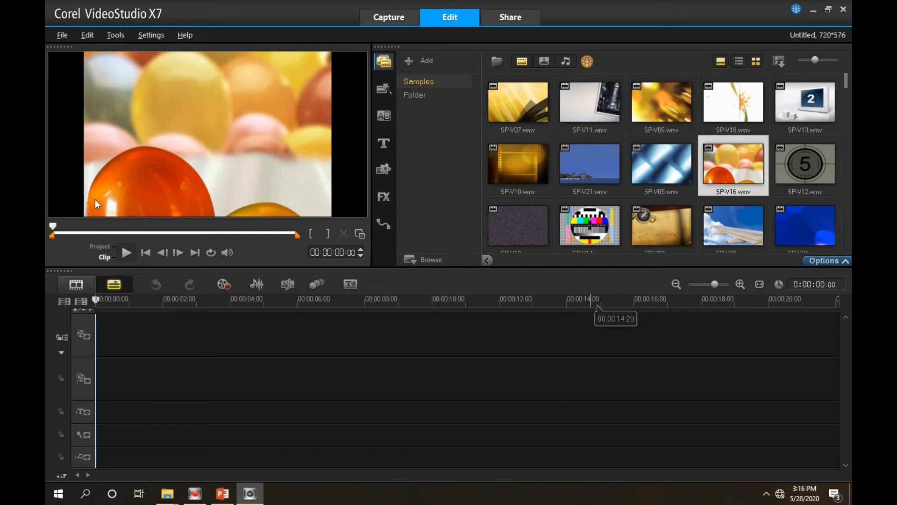
pyautogui.click(126, 252)
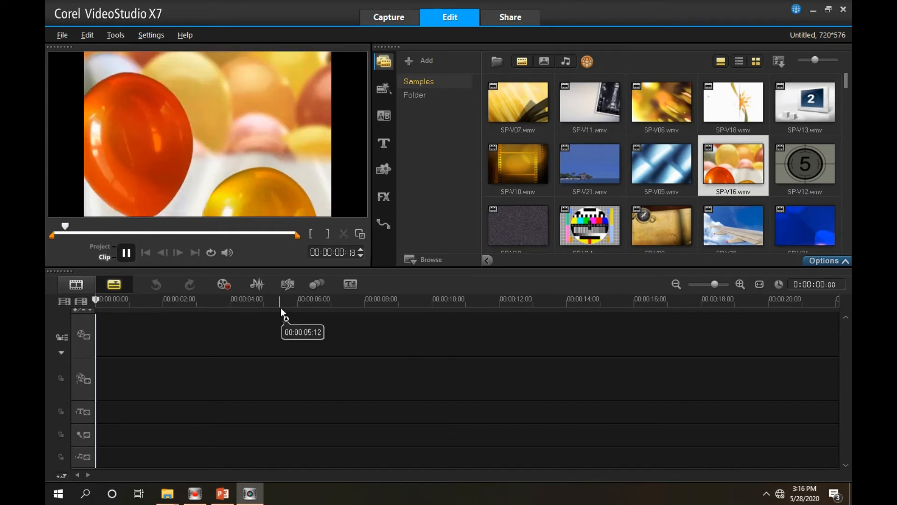
pyautogui.click(126, 254)
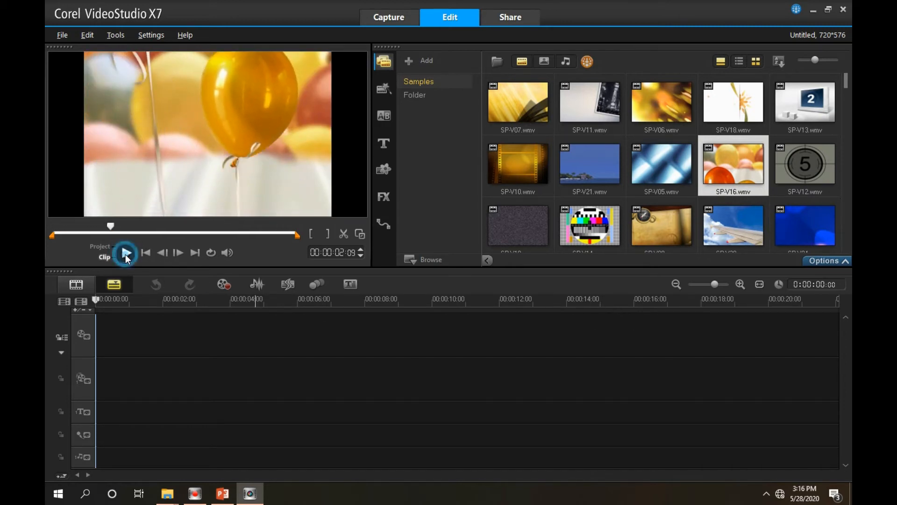
pyautogui.moveTo(726, 175); pyautogui.dragTo(360, 335)
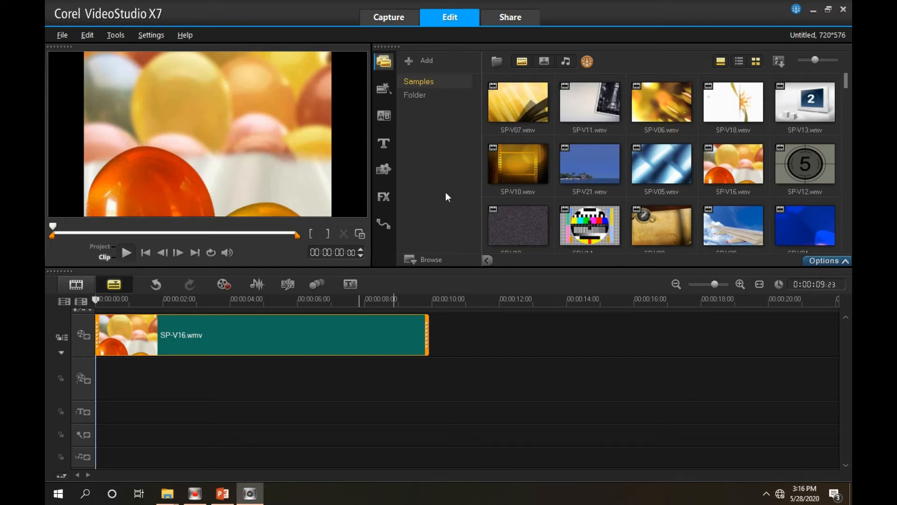
# Add the Lorem ipsum title preset with the grey backdrop bar to the start of the title track
pyautogui.click(384, 144)
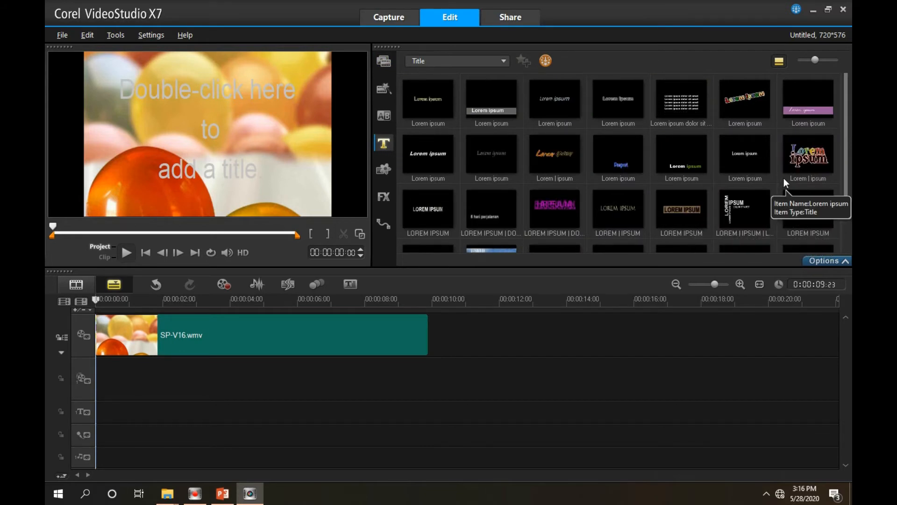
pyautogui.click(489, 105)
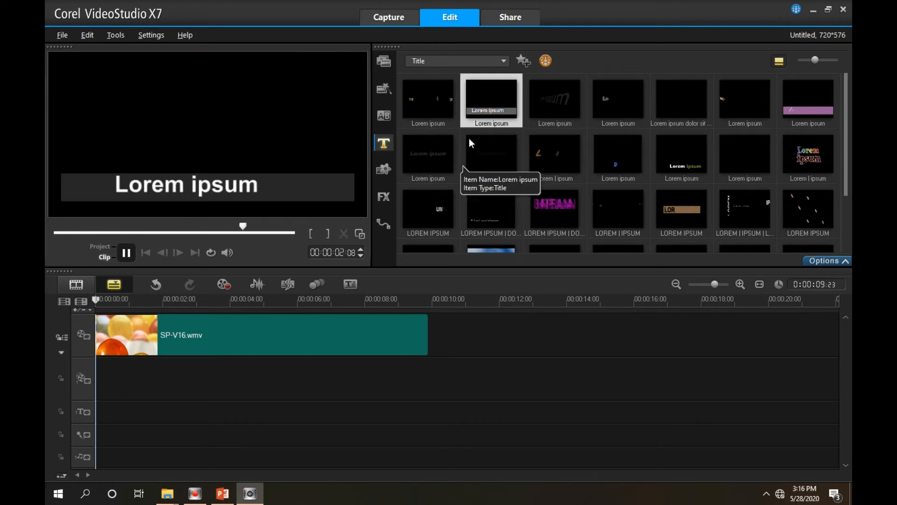
pyautogui.moveTo(490, 98); pyautogui.dragTo(97, 412)
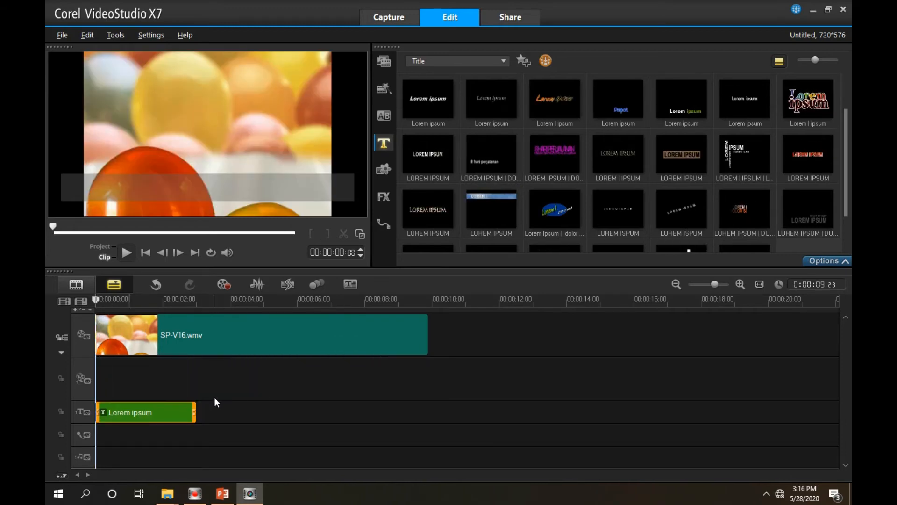
# Replace the Lorem ipsum title's text with "Tutorial Video Mengajar"
pyautogui.click(148, 413)
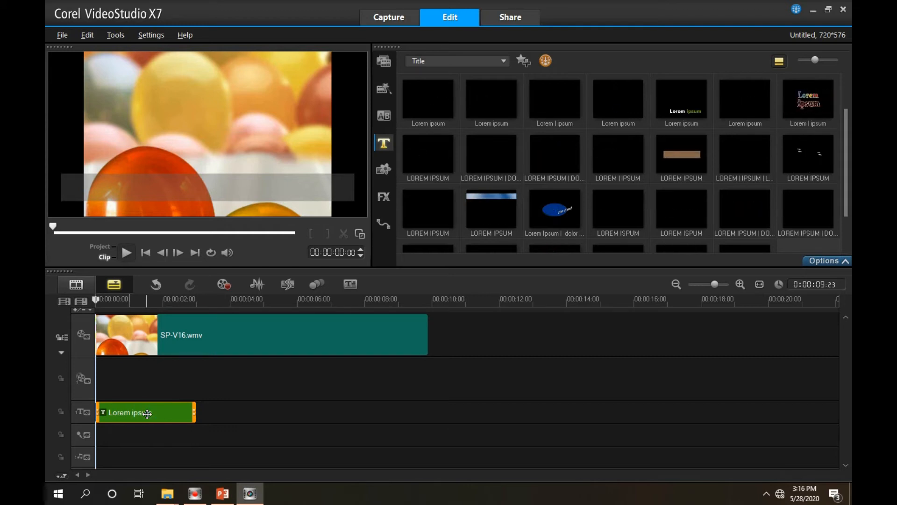
pyautogui.doubleClick(147, 414)
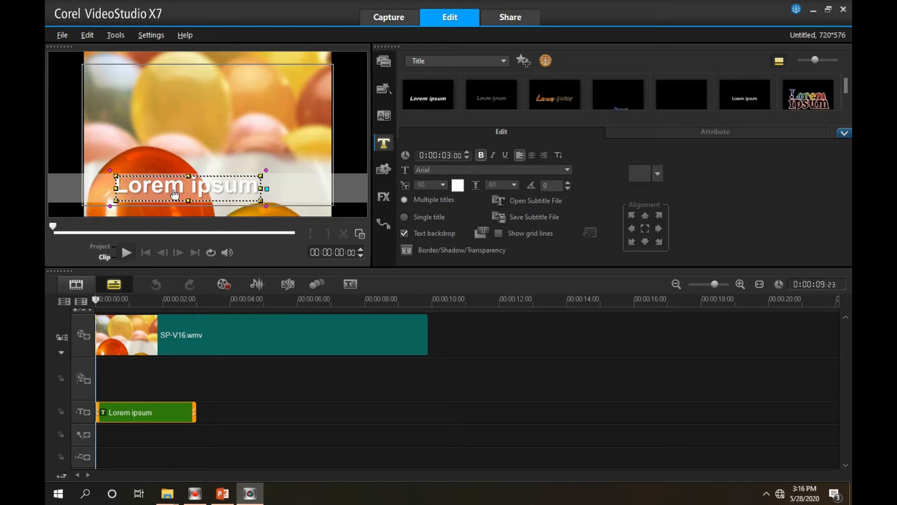
pyautogui.doubleClick(174, 189)
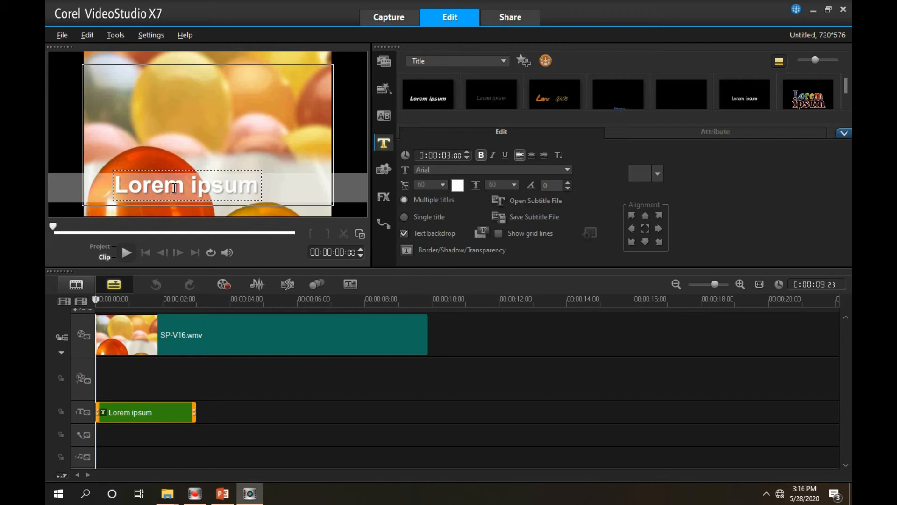
pyautogui.hotkey('ctrl', 'a')
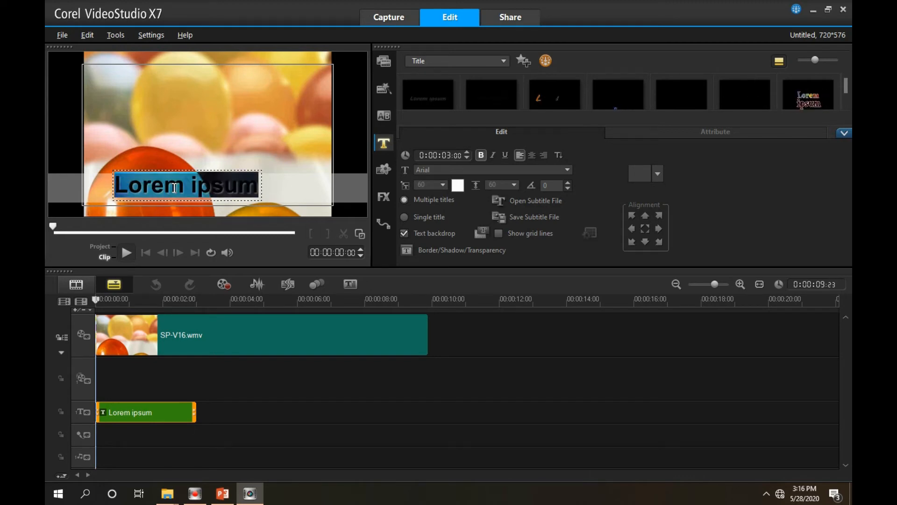
pyautogui.write('tu')
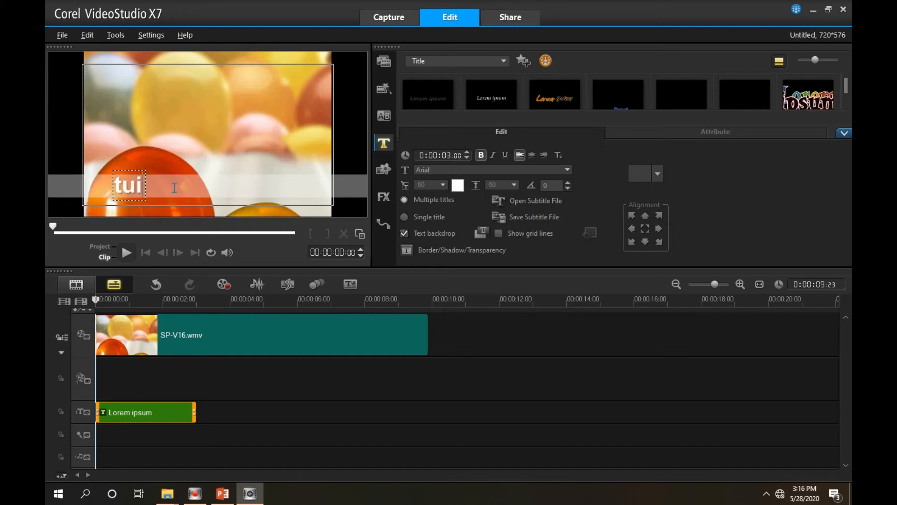
pyautogui.write('t')
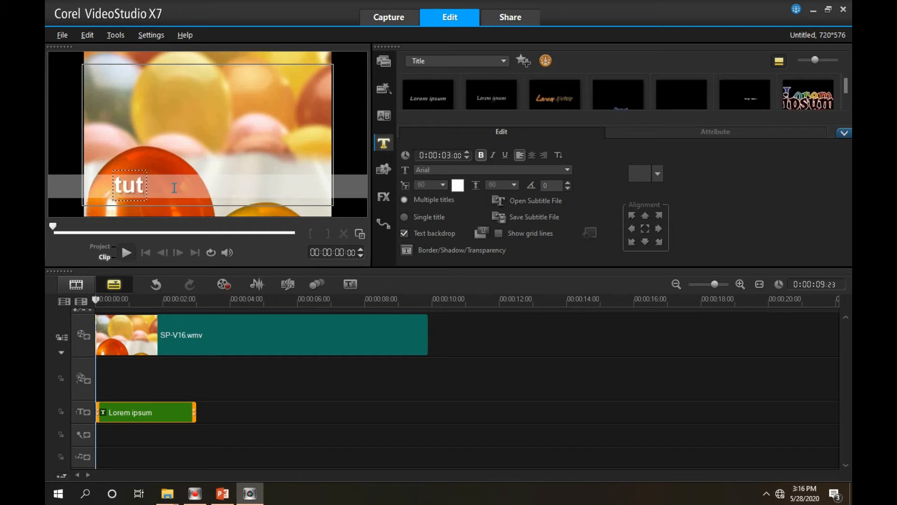
pyautogui.press('BackSpace')
pyautogui.press('BackSpace')
pyautogui.press('BackSpace')
pyautogui.write('T')
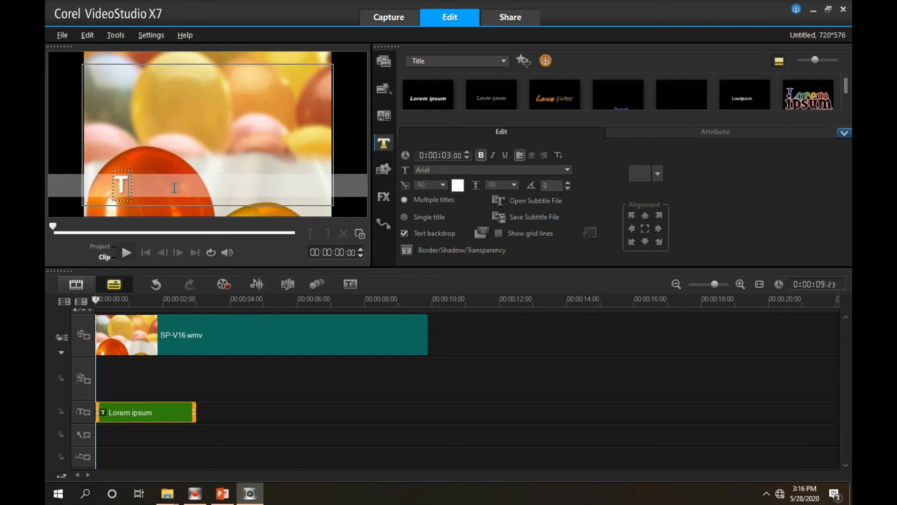
pyautogui.write('utorial')
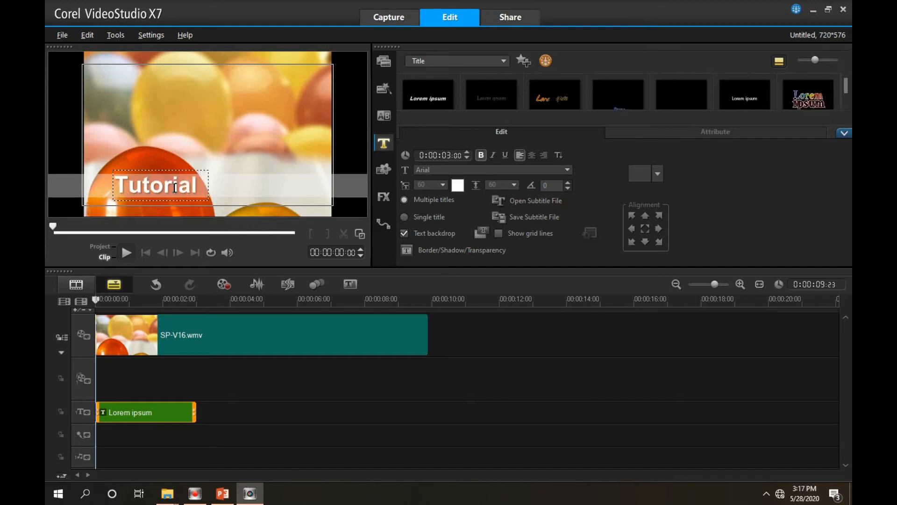
pyautogui.write(' Vide')
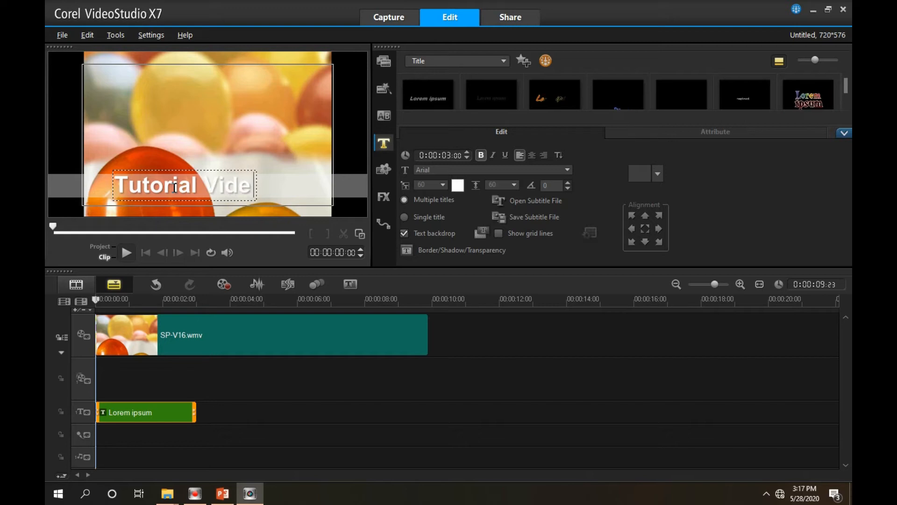
pyautogui.write('o Me')
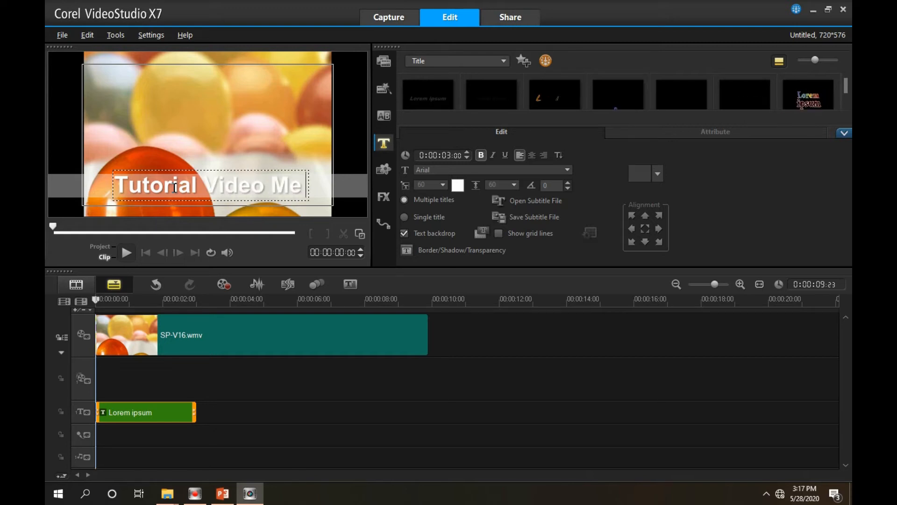
pyautogui.write('ngajar')
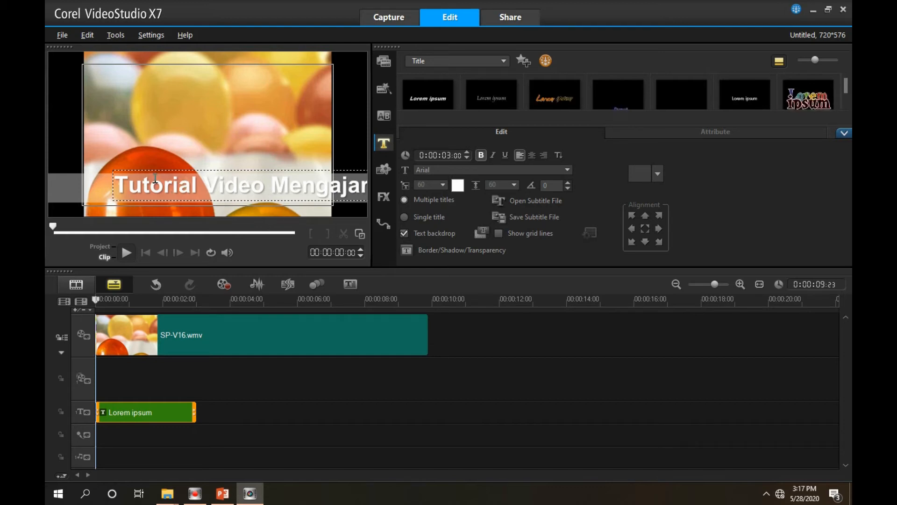
# Reduce the font size of the whole "Tutorial Video Mengajar" title text to 51
pyautogui.hotkey('ctrl', 'a')
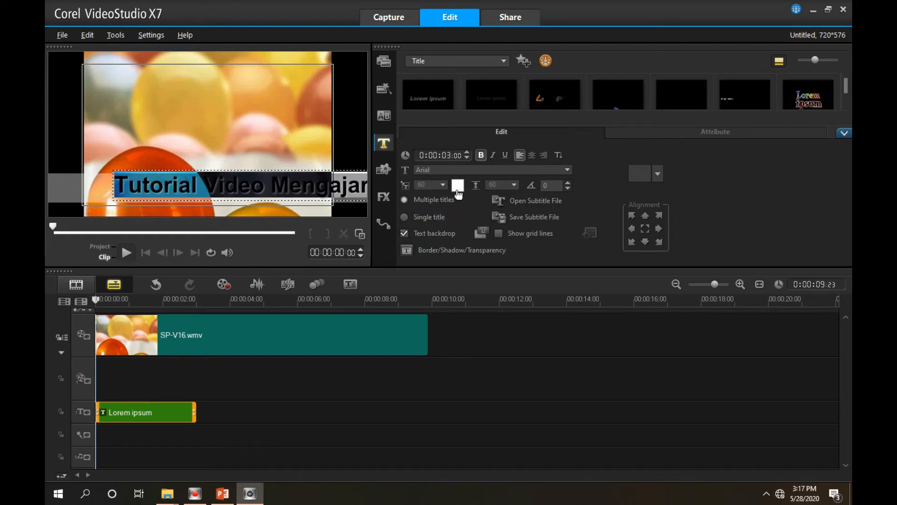
pyautogui.click(442, 185)
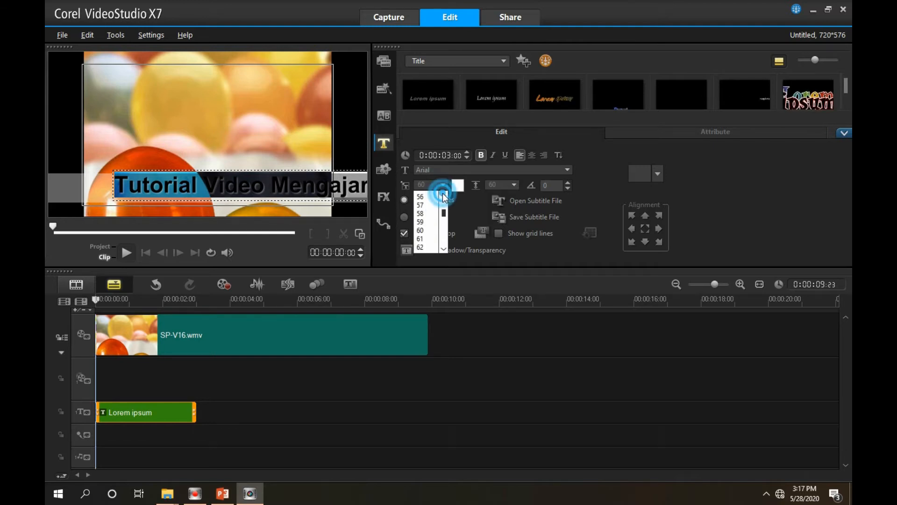
pyautogui.scroll(2, 435, 204)
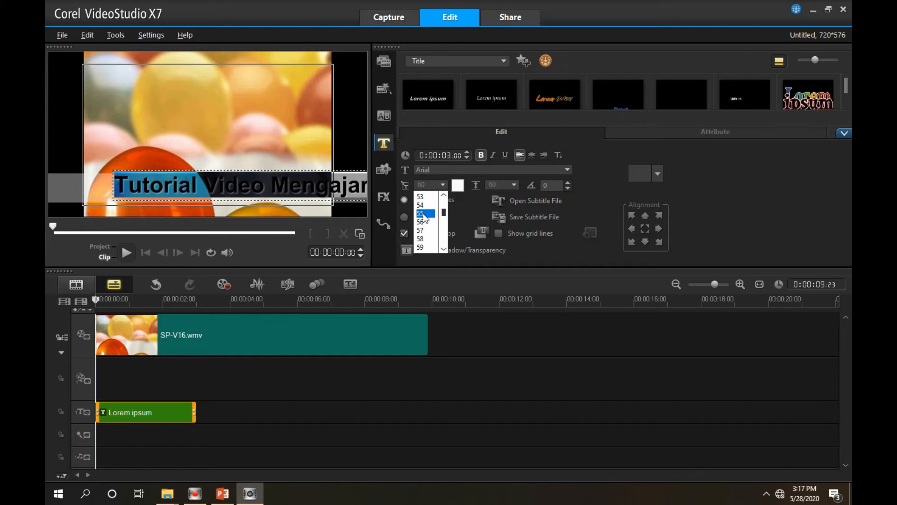
pyautogui.click(422, 213)
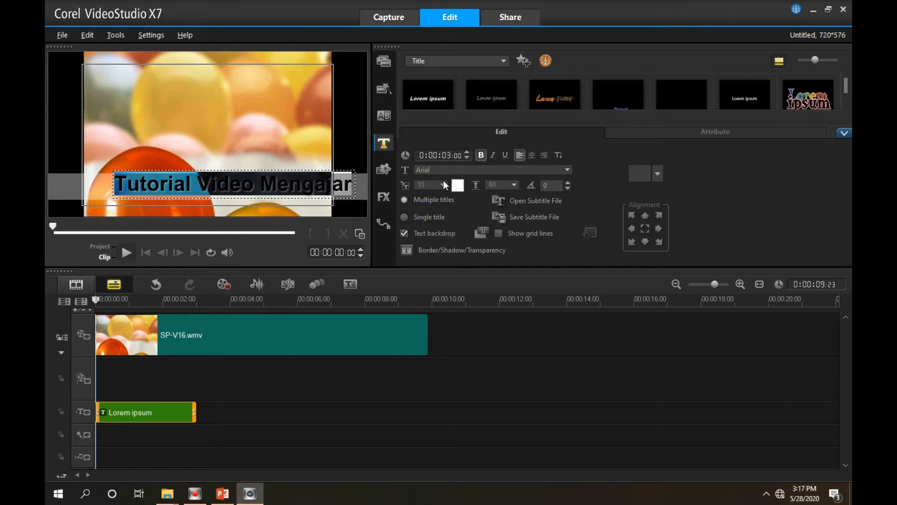
pyautogui.click(442, 185)
pyautogui.scroll(1, 437, 201)
pyautogui.click(433, 197)
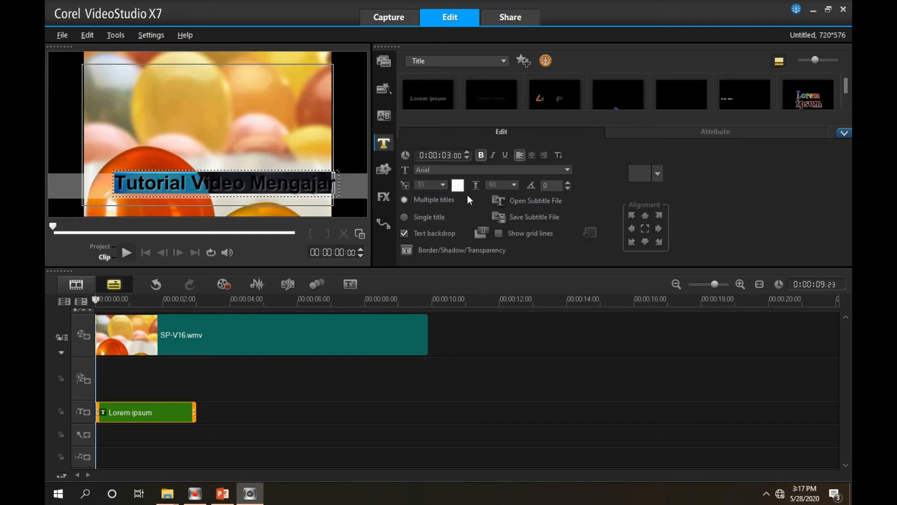
# Color the title text blue and move the title to the top of the video frame
pyautogui.click(458, 185)
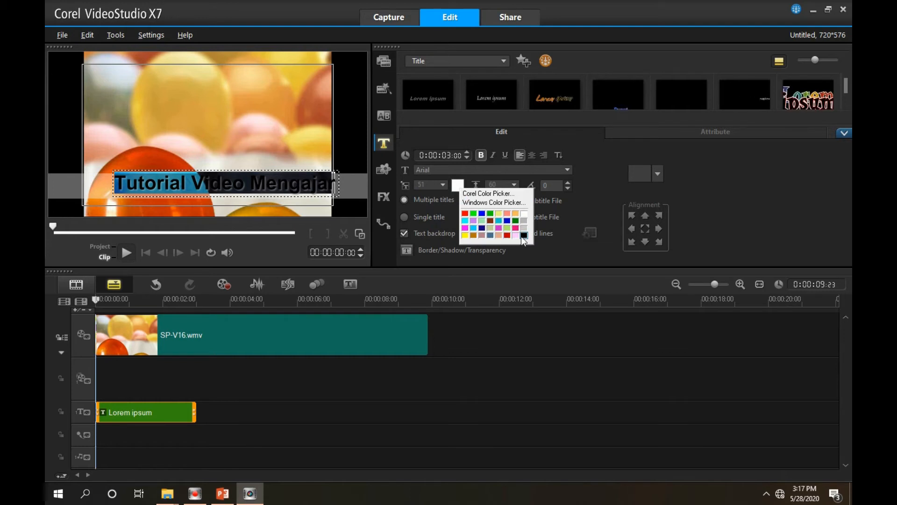
pyautogui.click(506, 220)
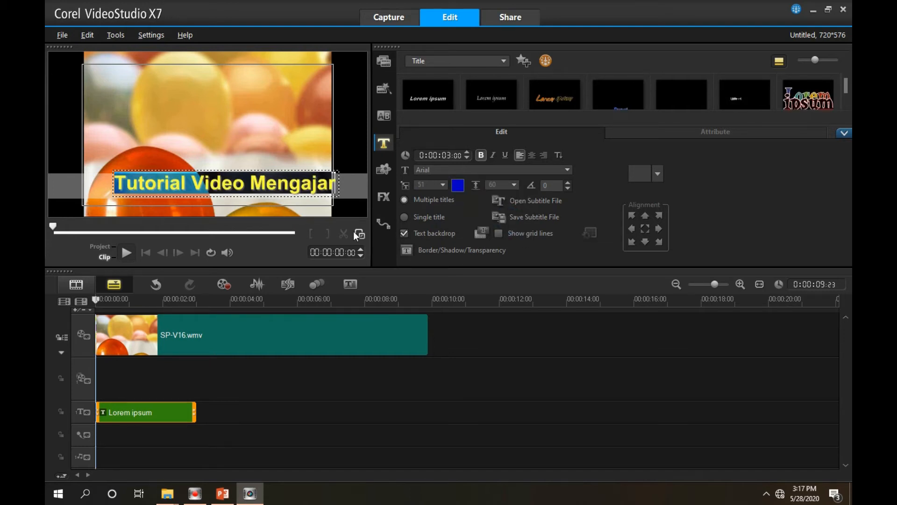
pyautogui.click(292, 208)
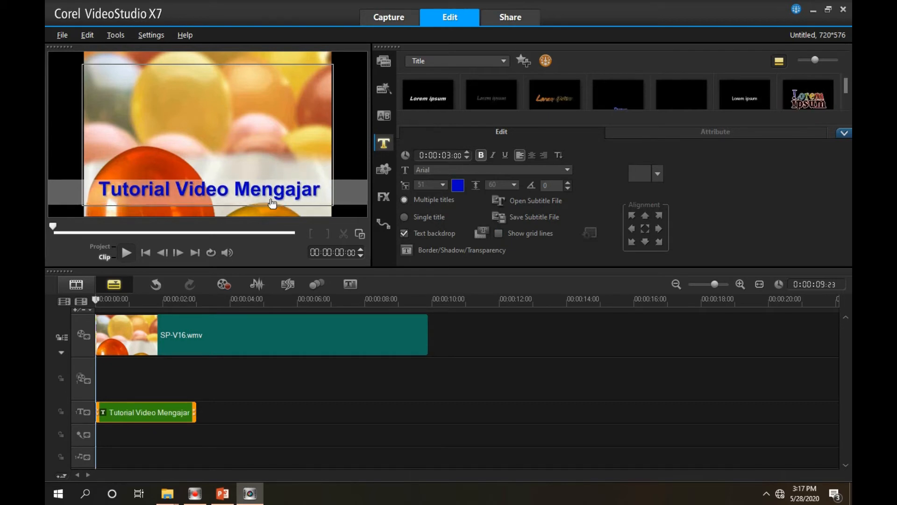
pyautogui.moveTo(272, 203); pyautogui.dragTo(274, 91)
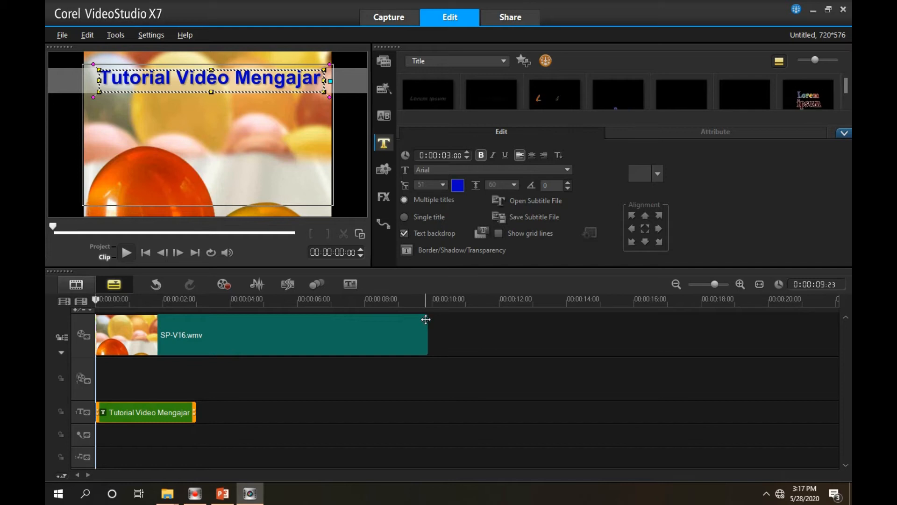
# Play the project from the beginning to check how the title appears over the video
pyautogui.click(160, 410)
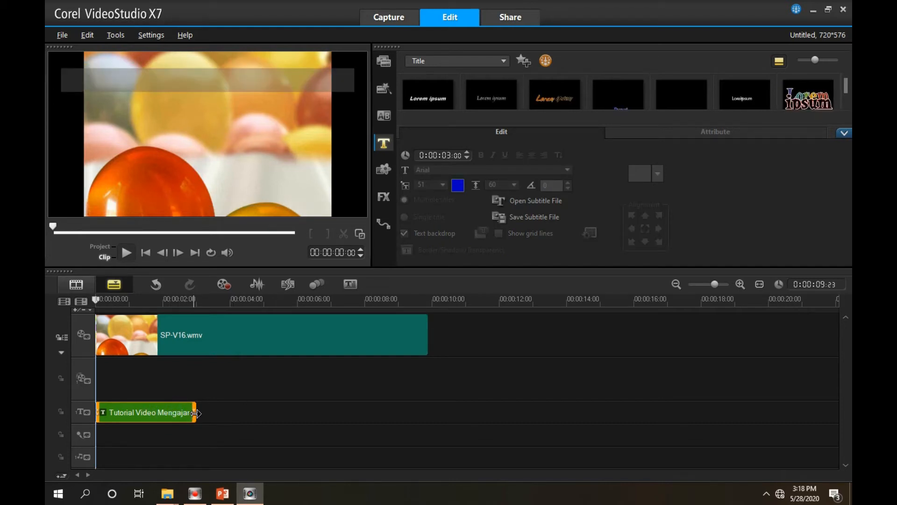
pyautogui.click(99, 303)
pyautogui.click(127, 253)
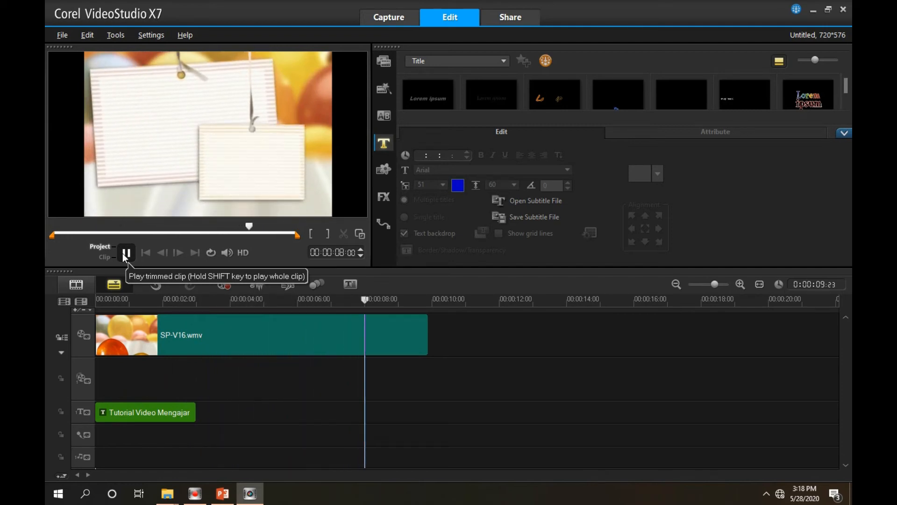
# Extend the title clip to the end of SP-V16.wmv and play the project from the beginning
pyautogui.click(145, 412)
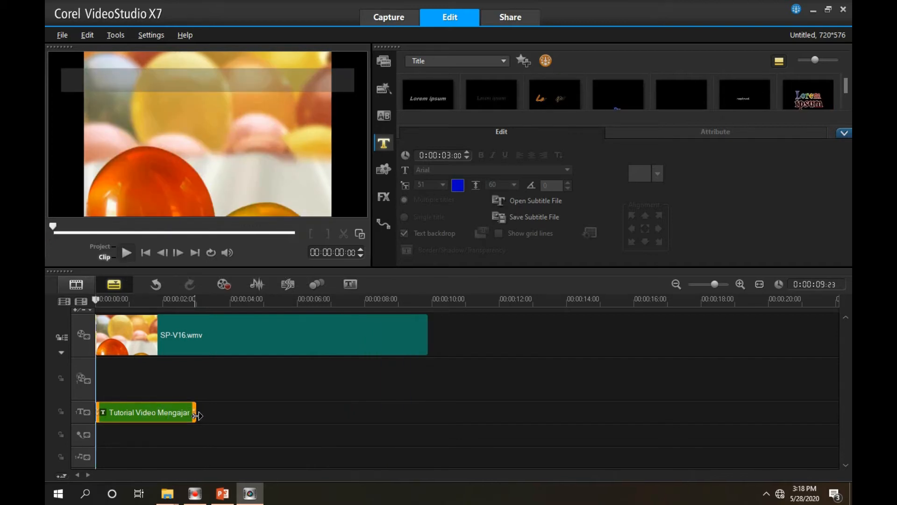
pyautogui.moveTo(196, 413); pyautogui.dragTo(428, 414)
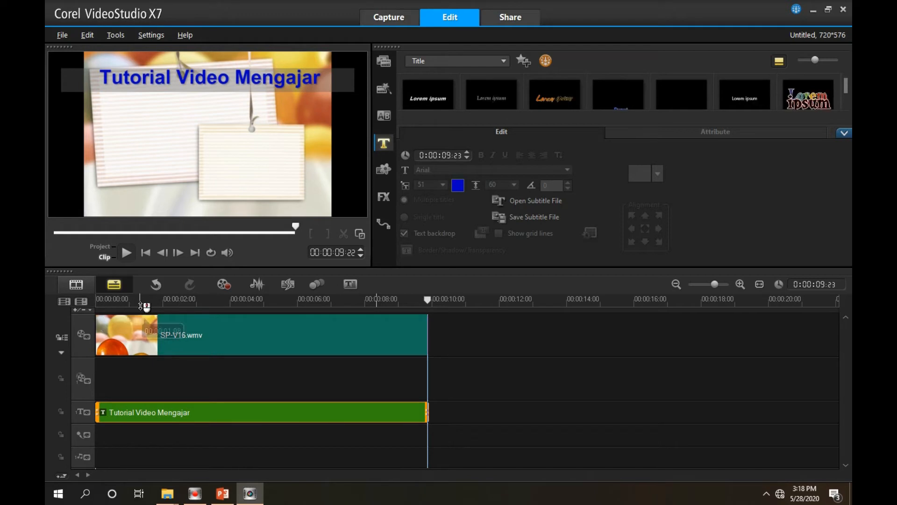
pyautogui.click(100, 302)
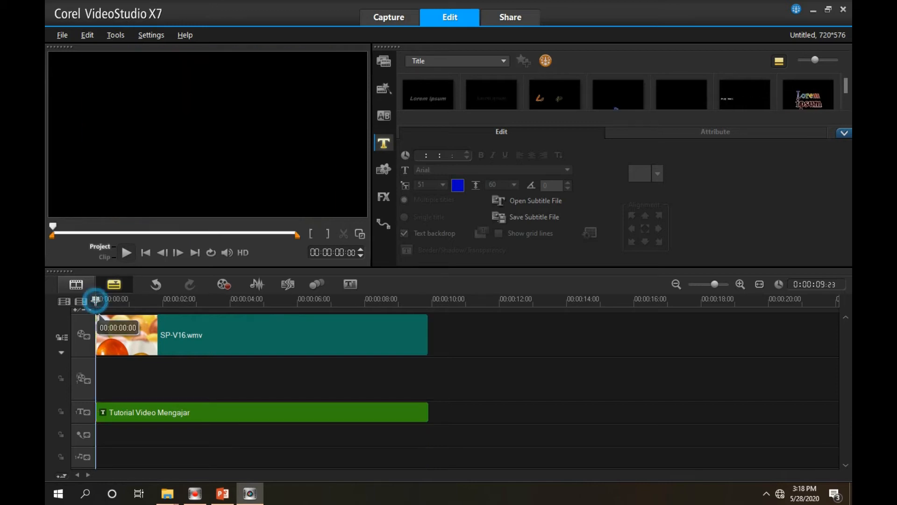
pyautogui.click(123, 251)
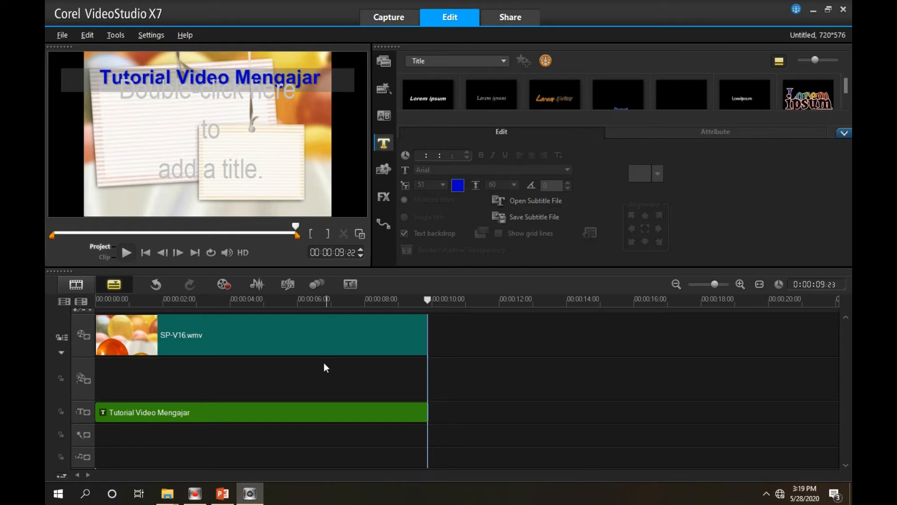
# Delete the SP-V16.wmv clip and the "Tutorial Video Mengajar" title from the timeline
pyautogui.click(308, 335)
pyautogui.press('Delete')
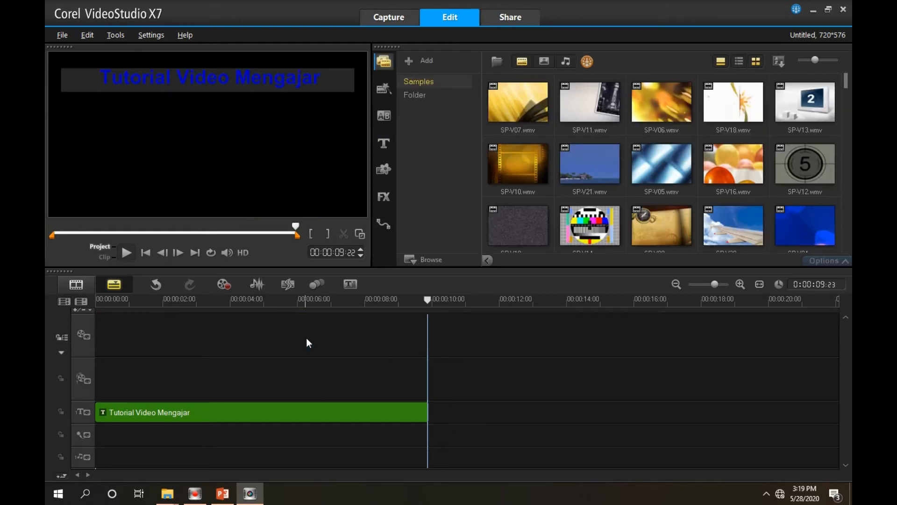
pyautogui.click(283, 414)
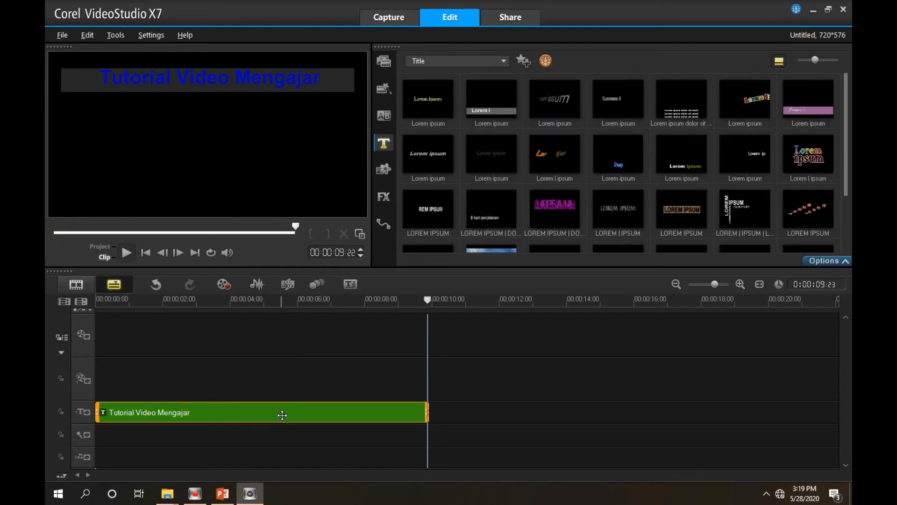
pyautogui.press('Delete')
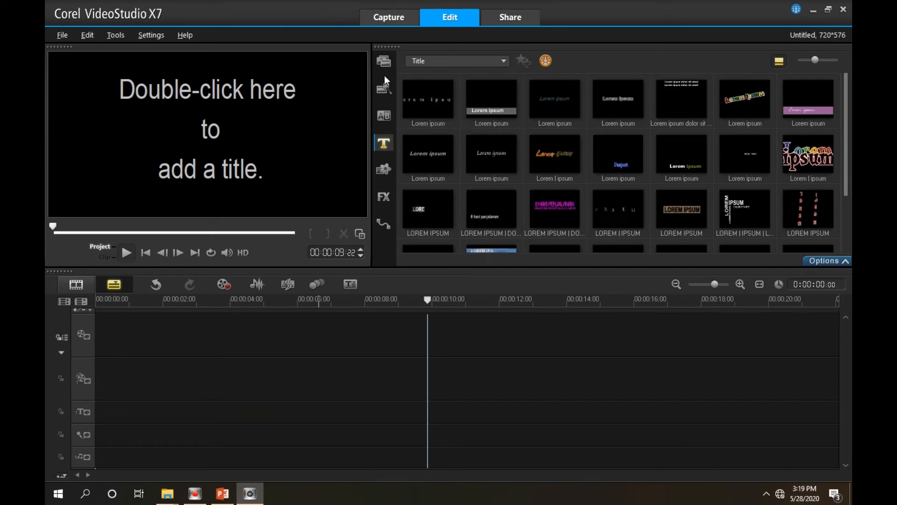
# Place Cover.jpg from the media library's Folder at the start of the main video track and extend it to 5 seconds
pyautogui.click(383, 62)
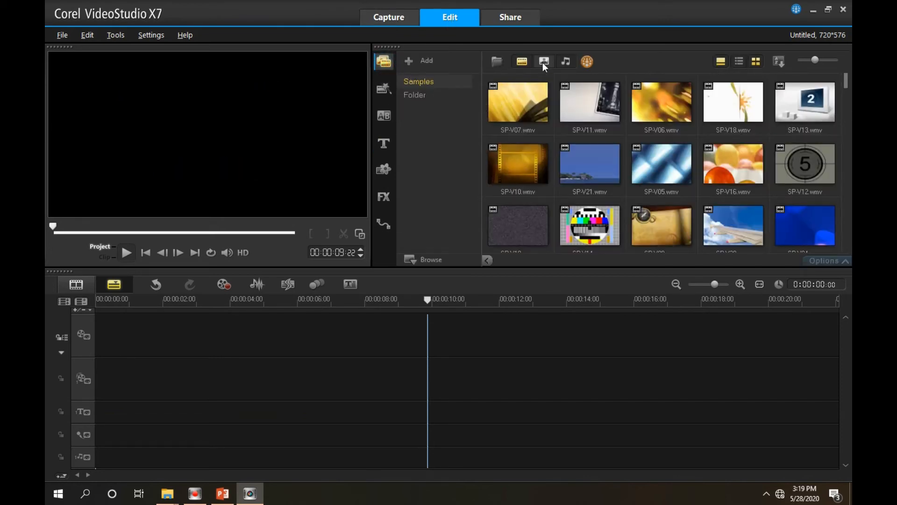
pyautogui.click(542, 62)
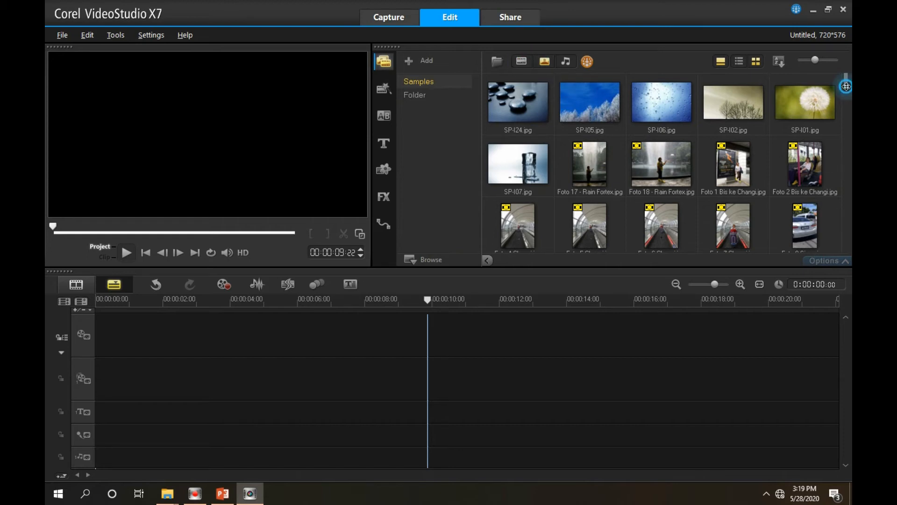
pyautogui.scroll(-1, 846, 89)
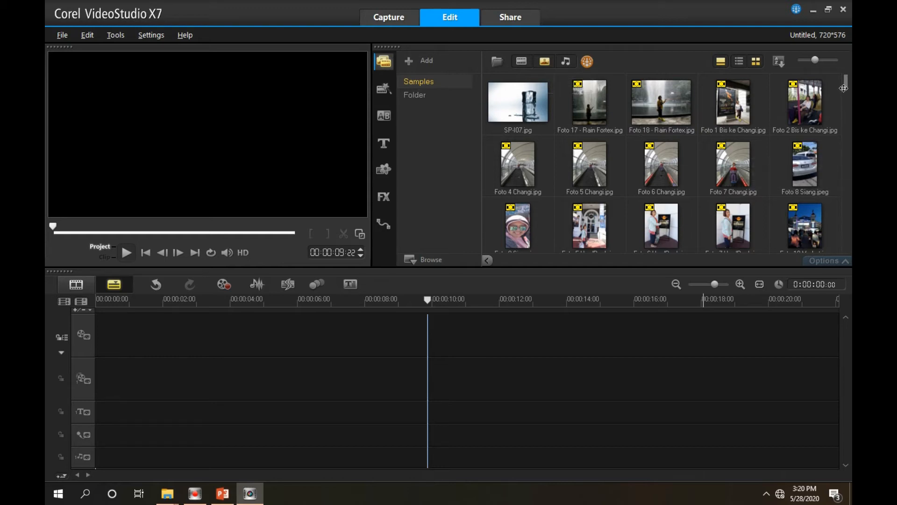
pyautogui.moveTo(843, 86); pyautogui.dragTo(849, 230)
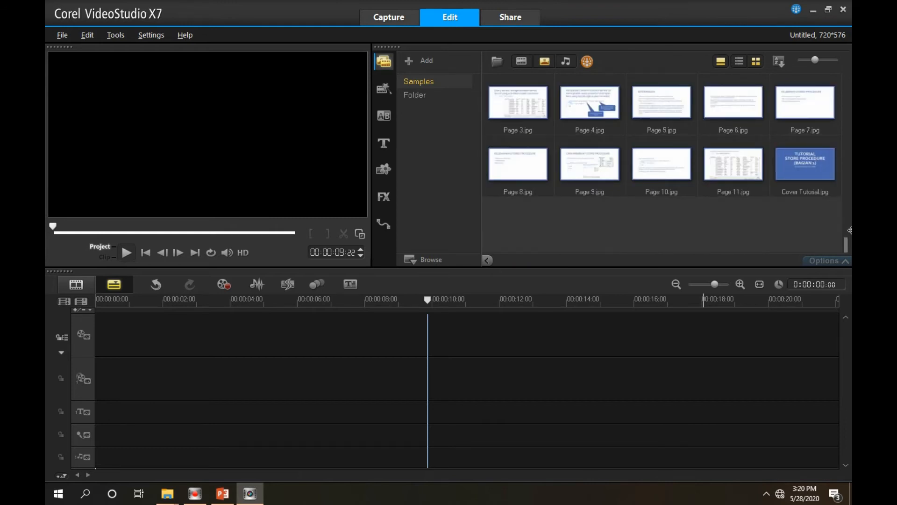
pyautogui.click(416, 97)
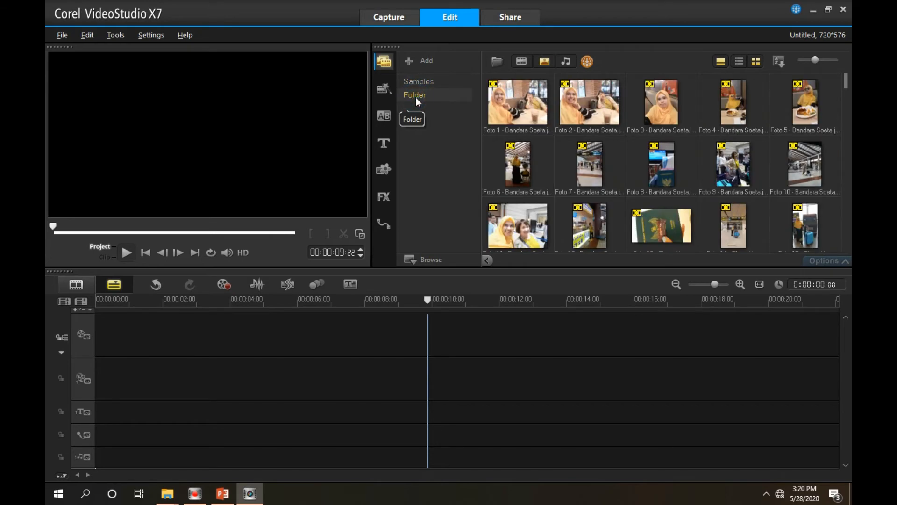
pyautogui.moveTo(844, 84); pyautogui.dragTo(848, 244)
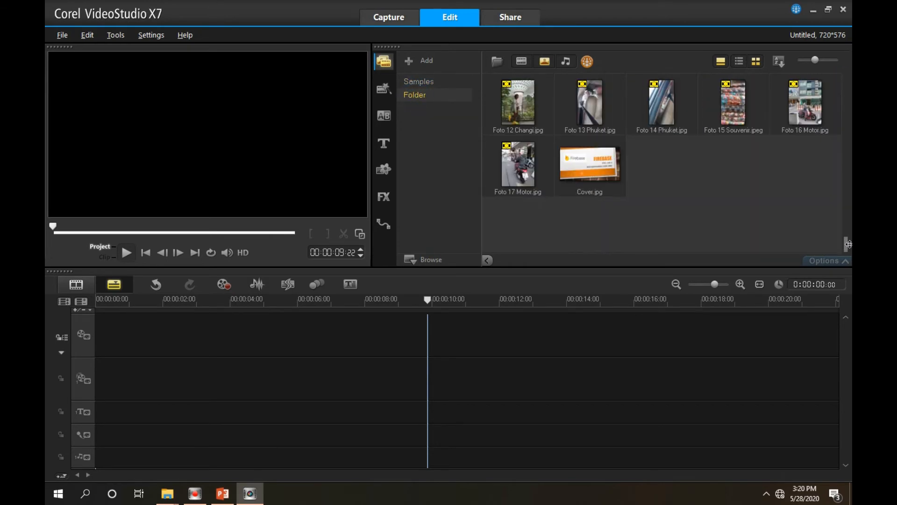
pyautogui.click(588, 161)
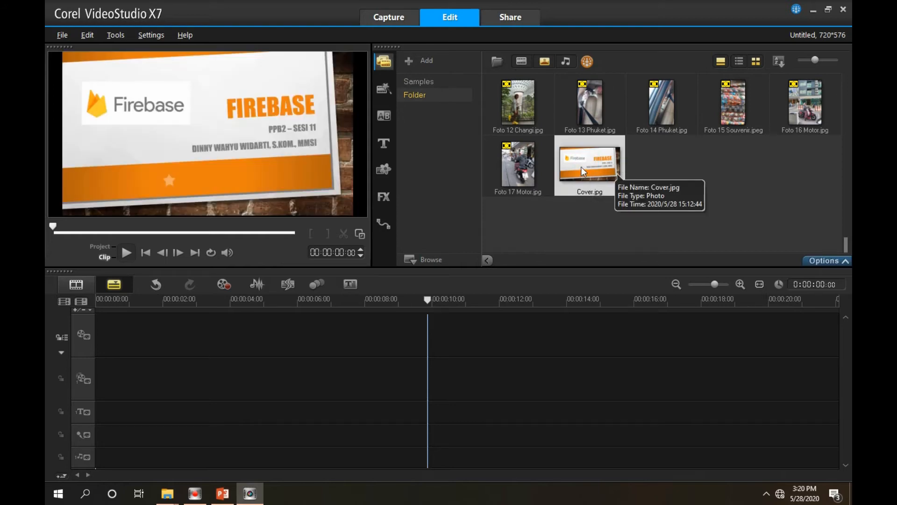
pyautogui.moveTo(579, 167); pyautogui.dragTo(241, 327)
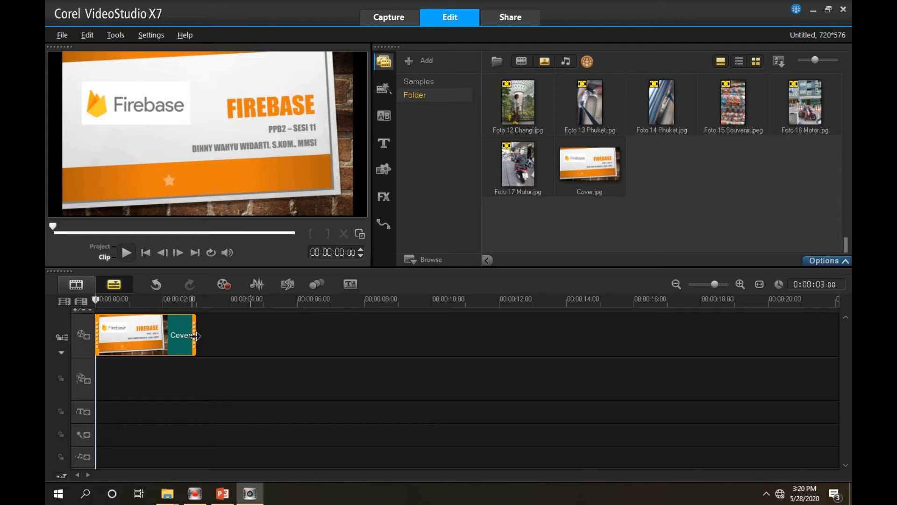
pyautogui.moveTo(195, 336); pyautogui.dragTo(264, 349)
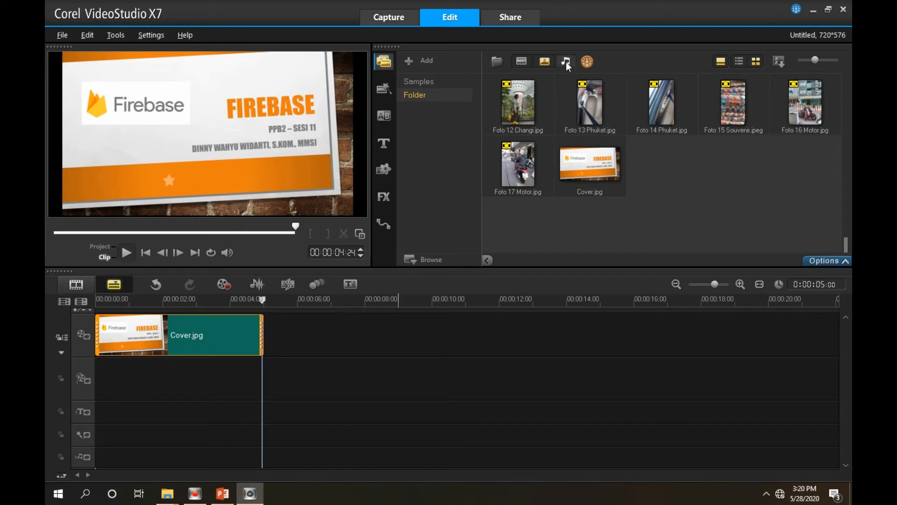
# Hide photos in the media library and show the audio files of the Samples folder
pyautogui.click(544, 61)
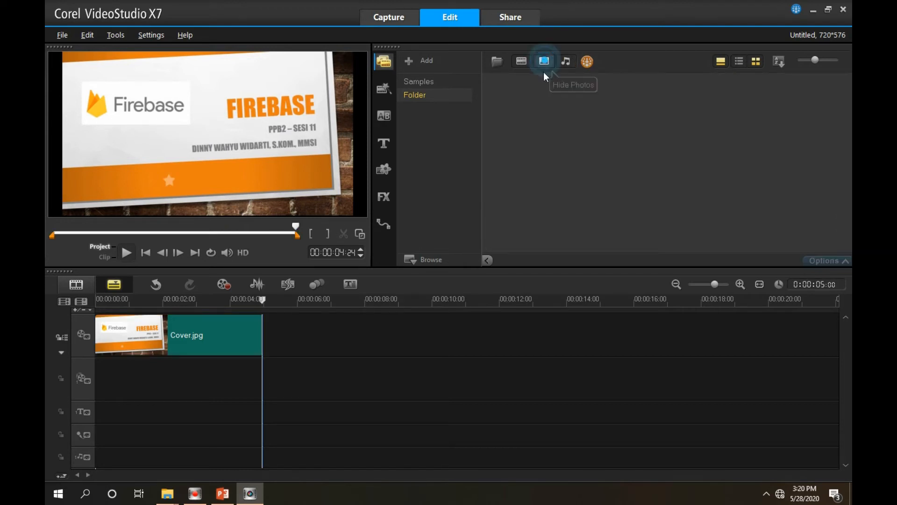
pyautogui.click(566, 61)
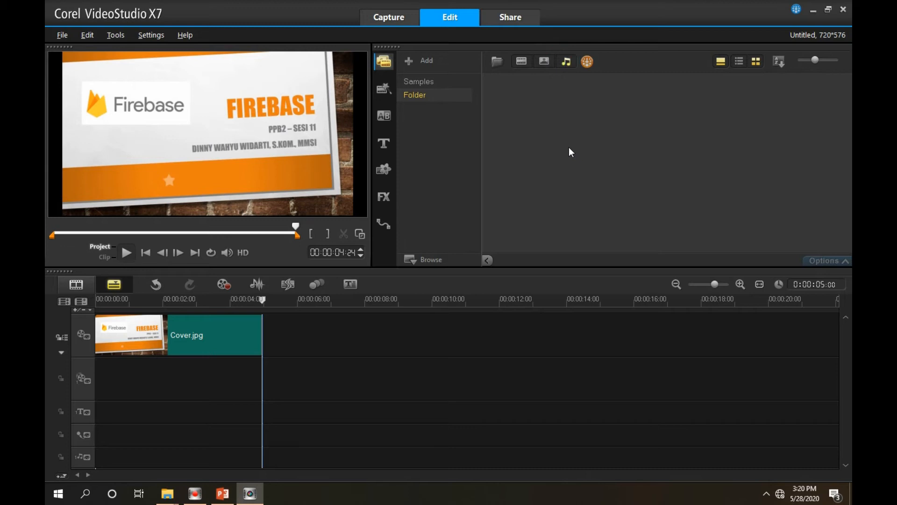
pyautogui.click(416, 80)
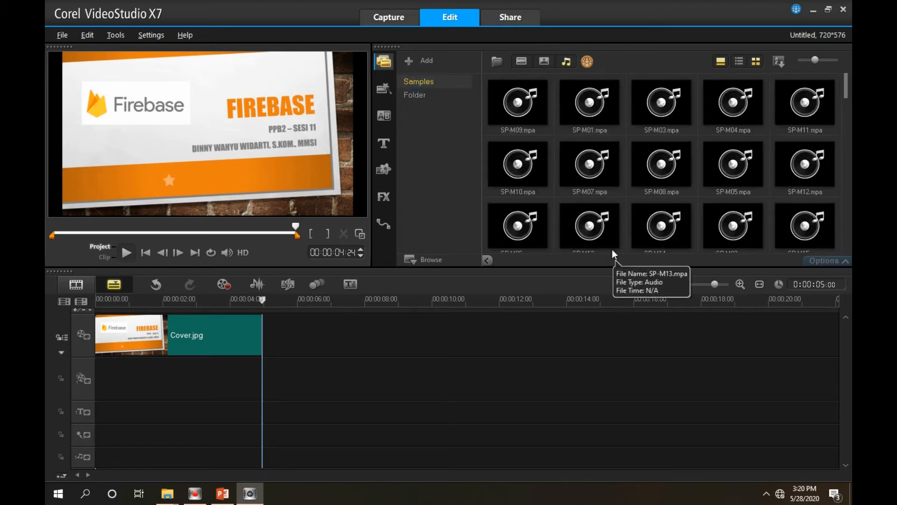
# Preview the sample music SP-M04.mpa and place it at the start of the music track
pyautogui.click(744, 104)
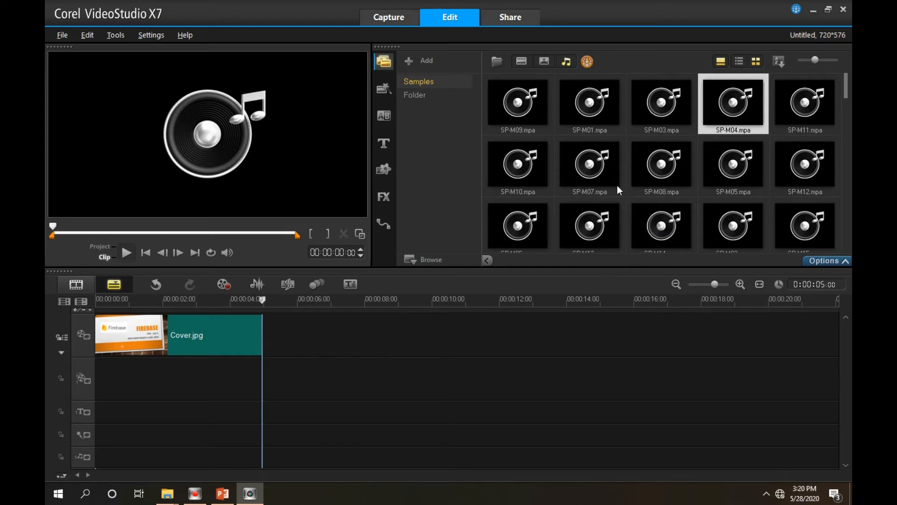
pyautogui.click(126, 253)
pyautogui.click(125, 252)
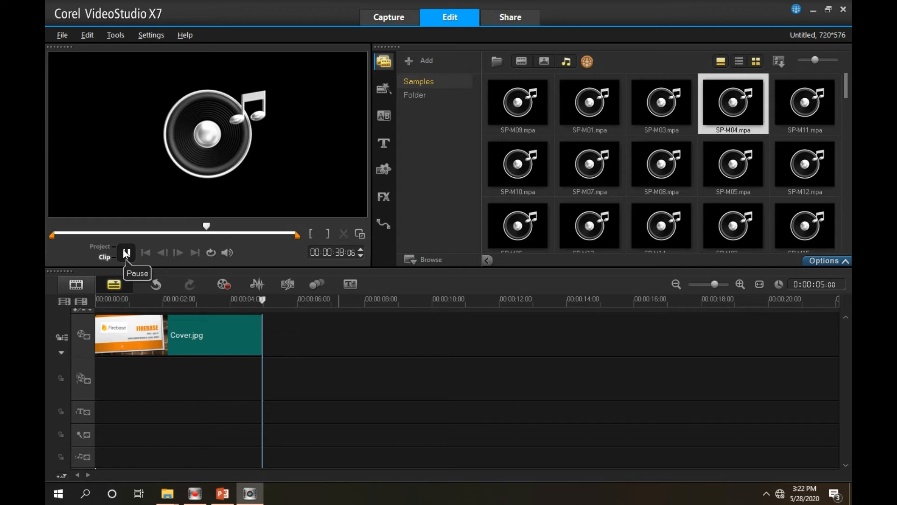
pyautogui.click(767, 493)
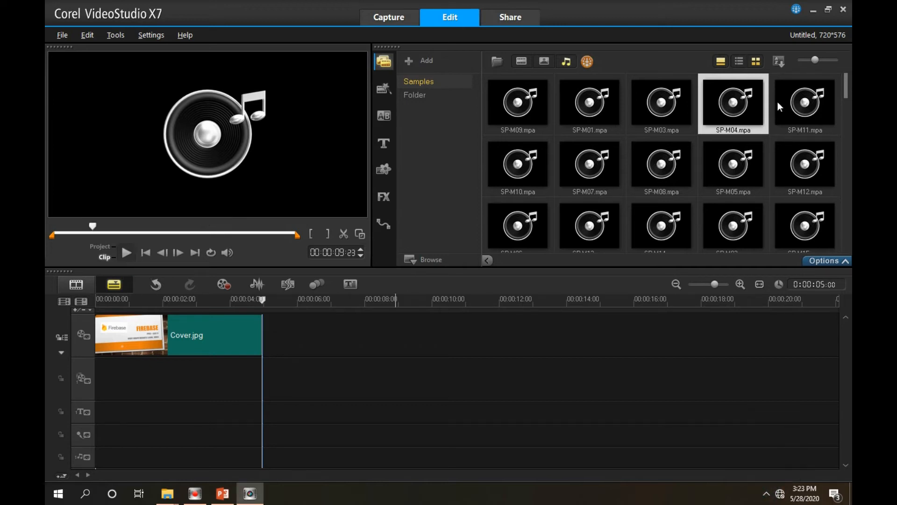
pyautogui.moveTo(734, 100); pyautogui.dragTo(100, 457)
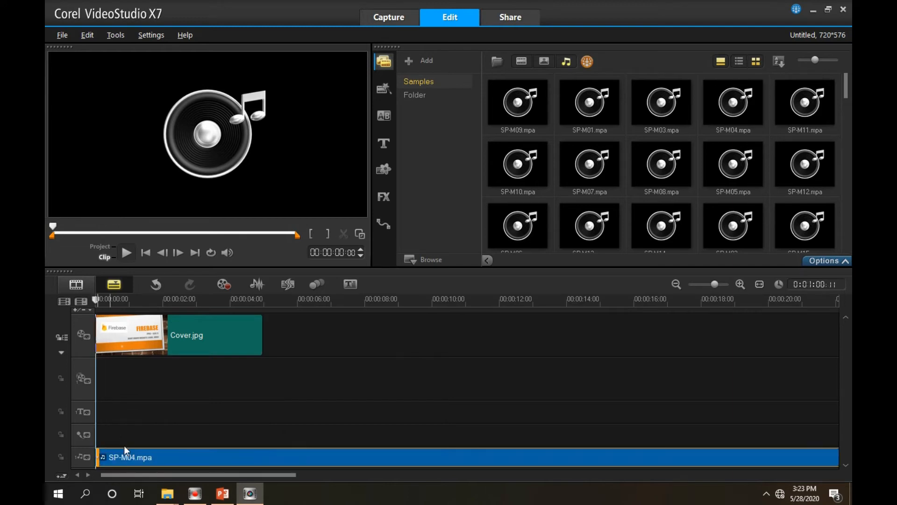
# Trim the end of SP-M04.mpa on the music track to 5 seconds so it ends together with Cover.jpg
pyautogui.moveTo(282, 475); pyautogui.dragTo(608, 477)
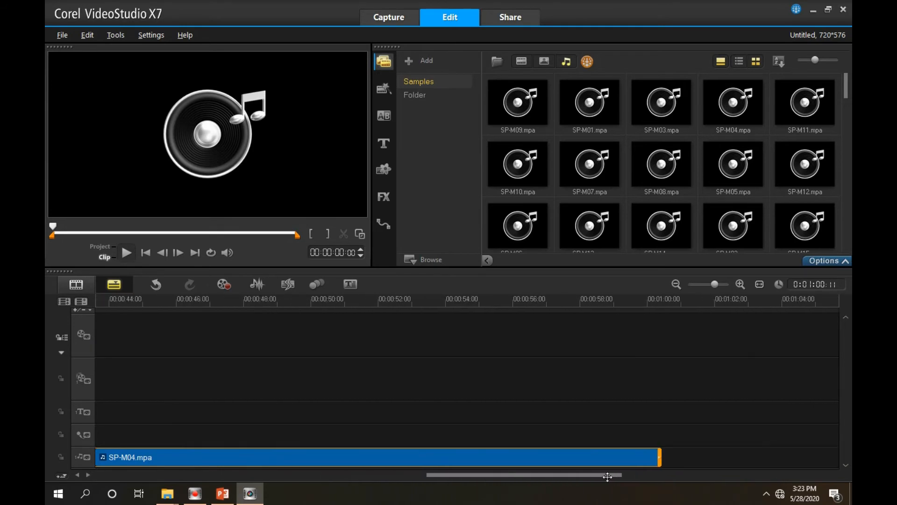
pyautogui.moveTo(660, 457); pyautogui.dragTo(143, 457)
pyautogui.moveTo(502, 476); pyautogui.dragTo(375, 475)
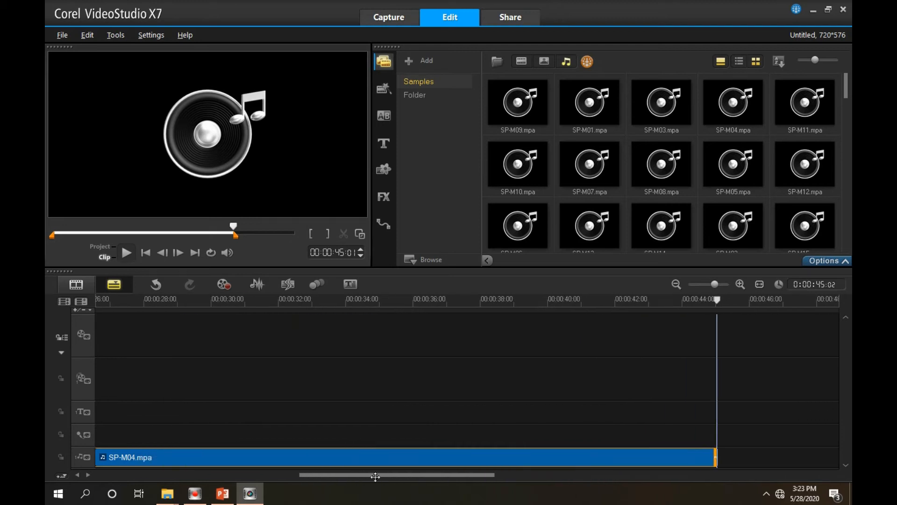
pyautogui.moveTo(715, 457); pyautogui.dragTo(201, 453)
pyautogui.moveTo(400, 475); pyautogui.dragTo(262, 474)
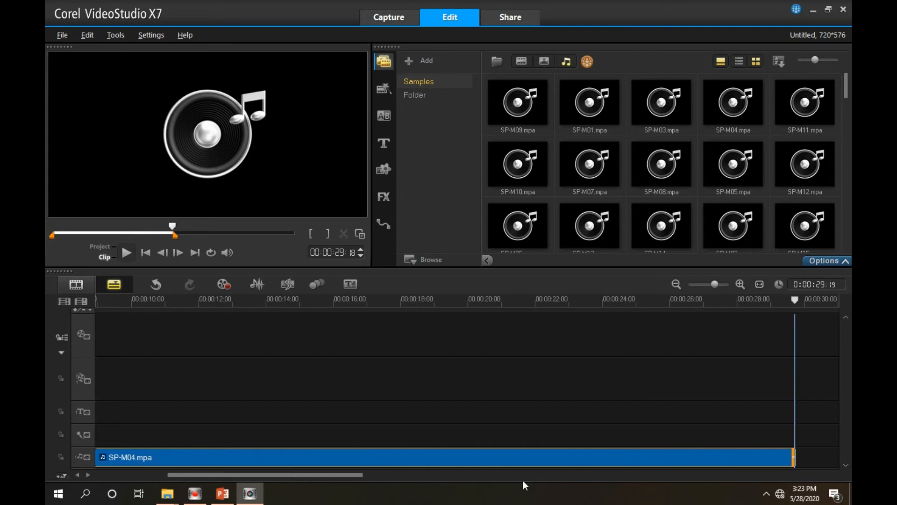
pyautogui.moveTo(794, 460); pyautogui.dragTo(240, 474)
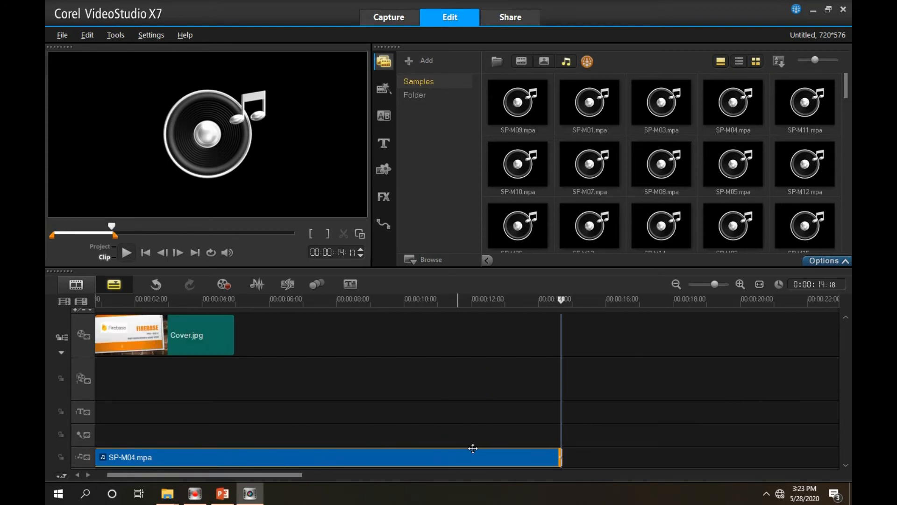
pyautogui.moveTo(556, 458); pyautogui.dragTo(236, 449)
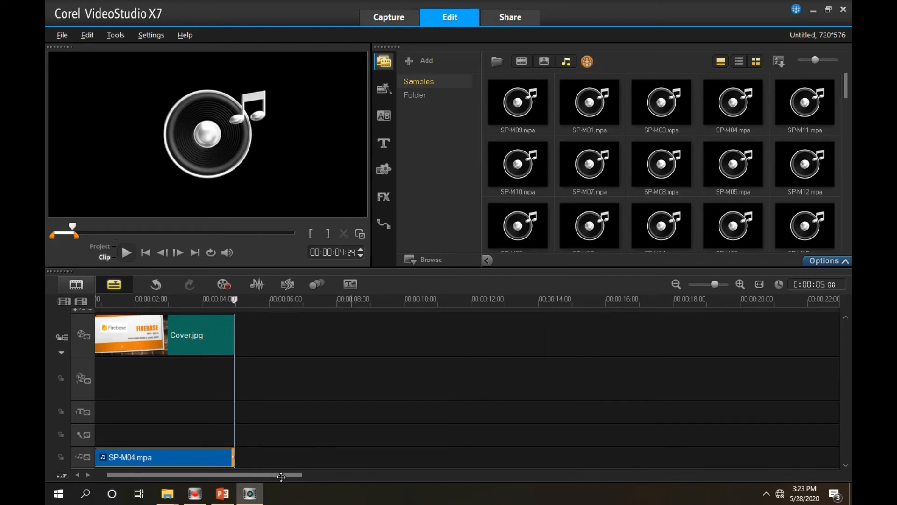
# Play the whole project from the start to check the cover image with its background music
pyautogui.moveTo(287, 475); pyautogui.dragTo(282, 483)
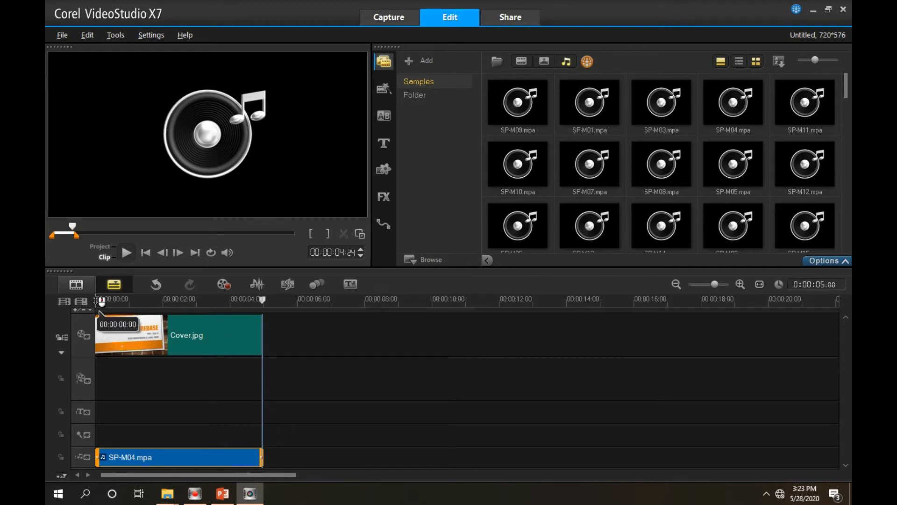
pyautogui.click(100, 303)
pyautogui.click(124, 254)
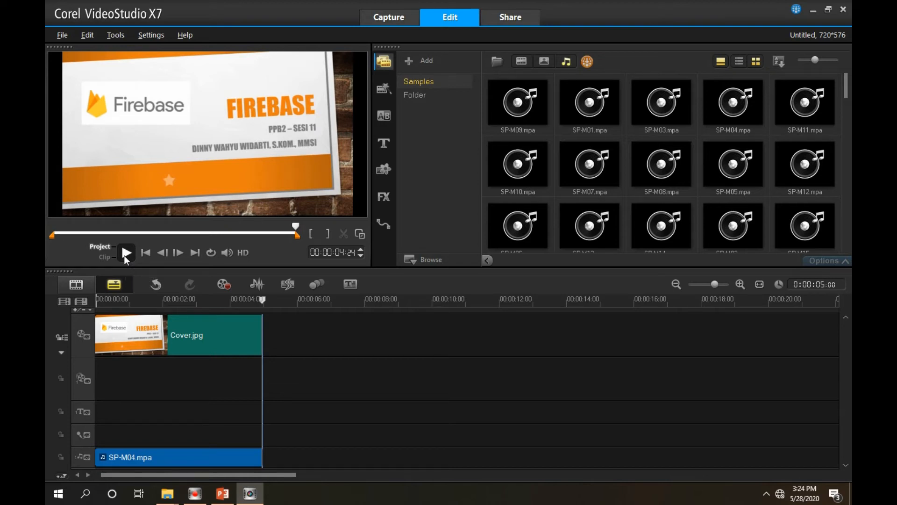
# Switch to the File Kuliah Daring folder in File Explorer and examine the recordings in its Video Firebase subfolder
pyautogui.moveTo(167, 496)
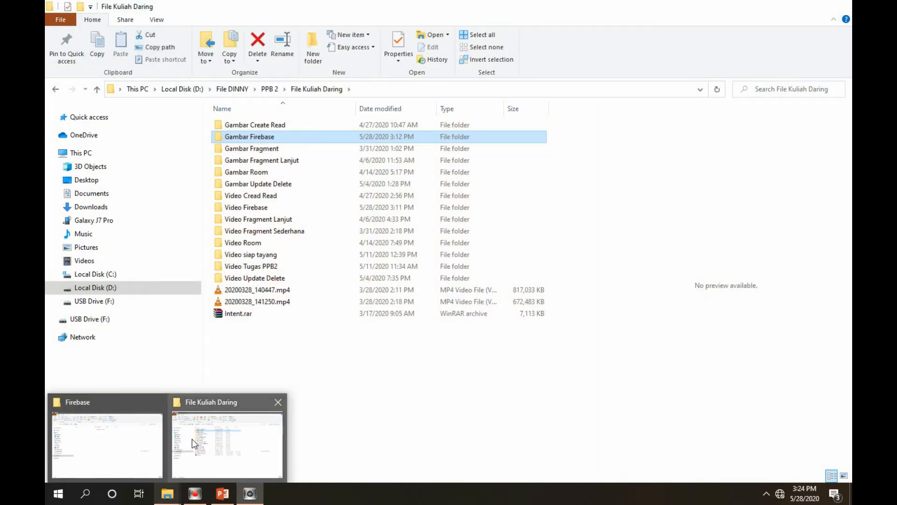
pyautogui.click(192, 439)
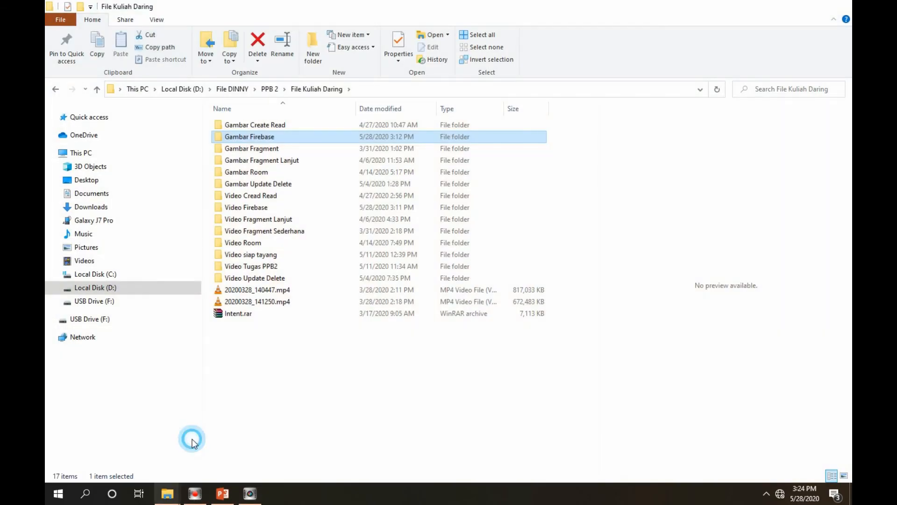
pyautogui.doubleClick(248, 208)
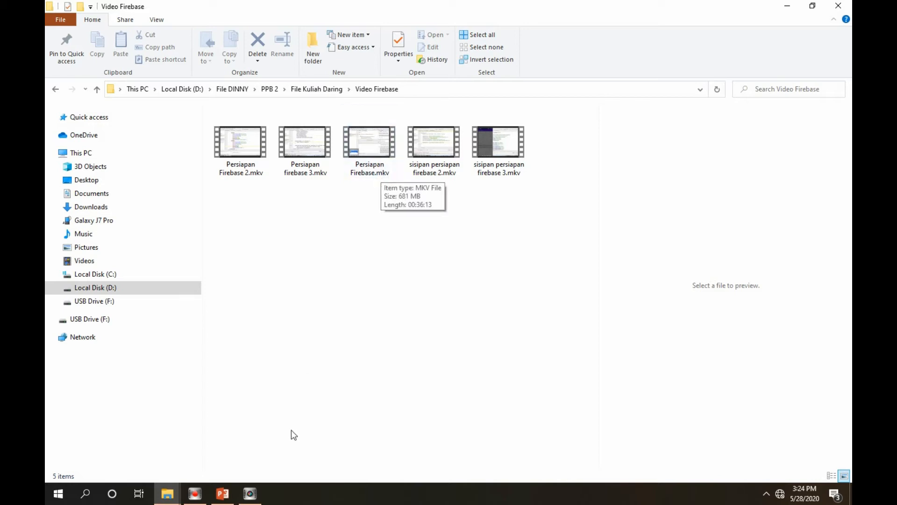
pyautogui.moveTo(257, 496)
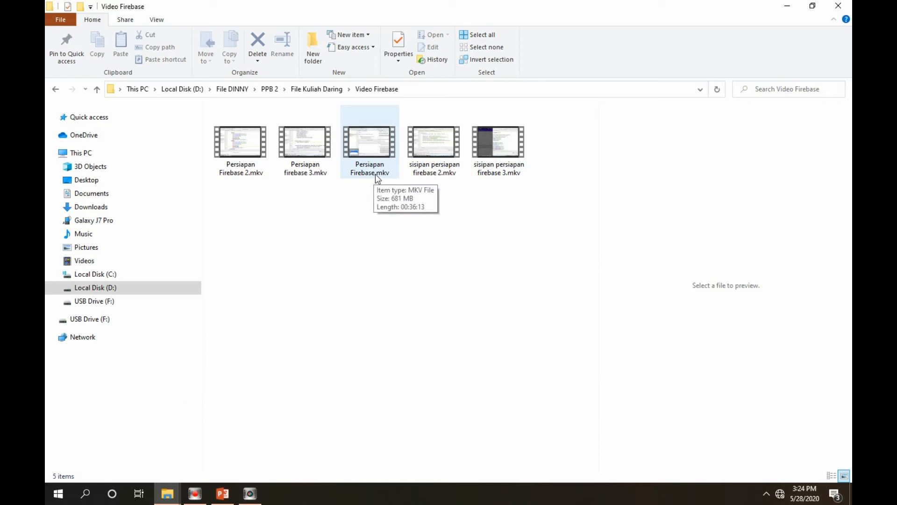
# Minimize the open windows, launch Any Video Converter from the desktop and dismiss the Smadav warning
pyautogui.click(794, 10)
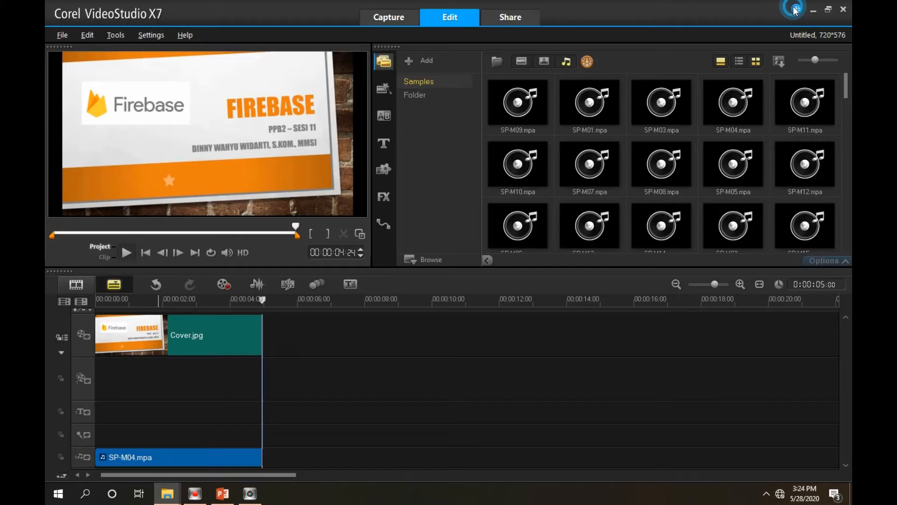
pyautogui.click(815, 11)
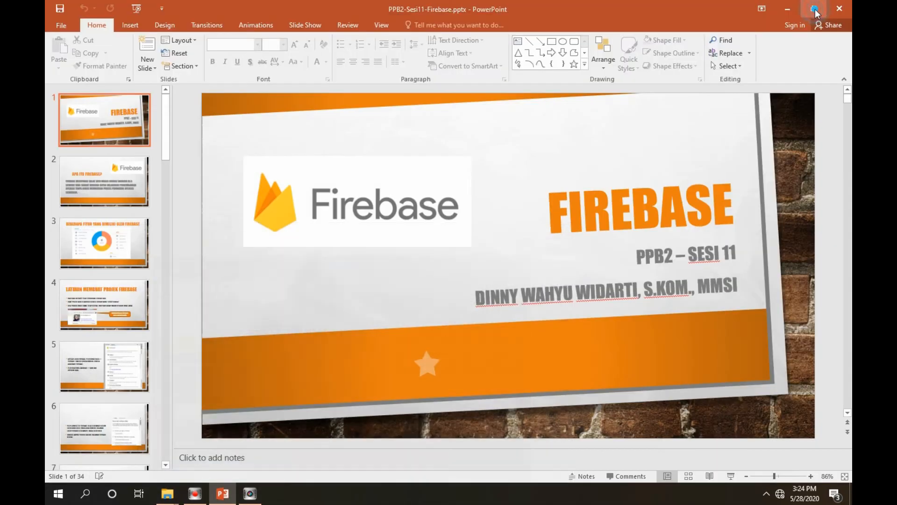
pyautogui.click(789, 9)
pyautogui.click(790, 11)
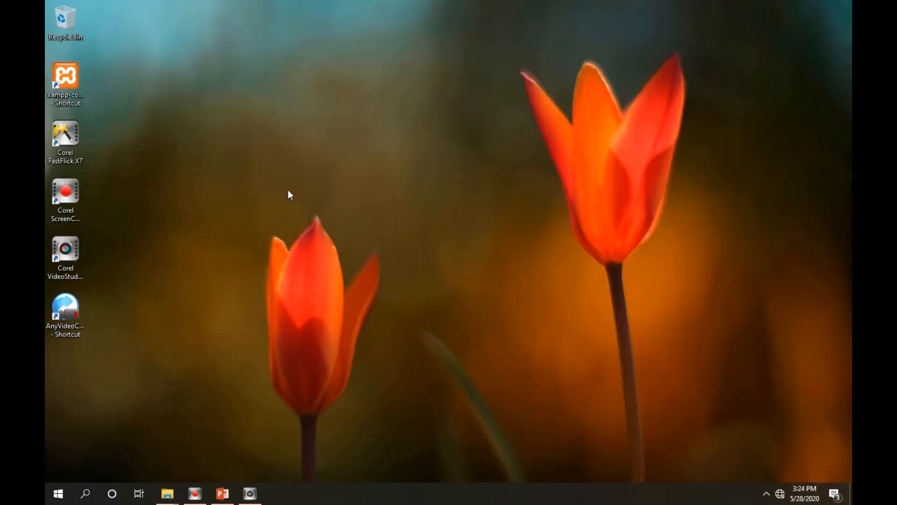
pyautogui.click(74, 313)
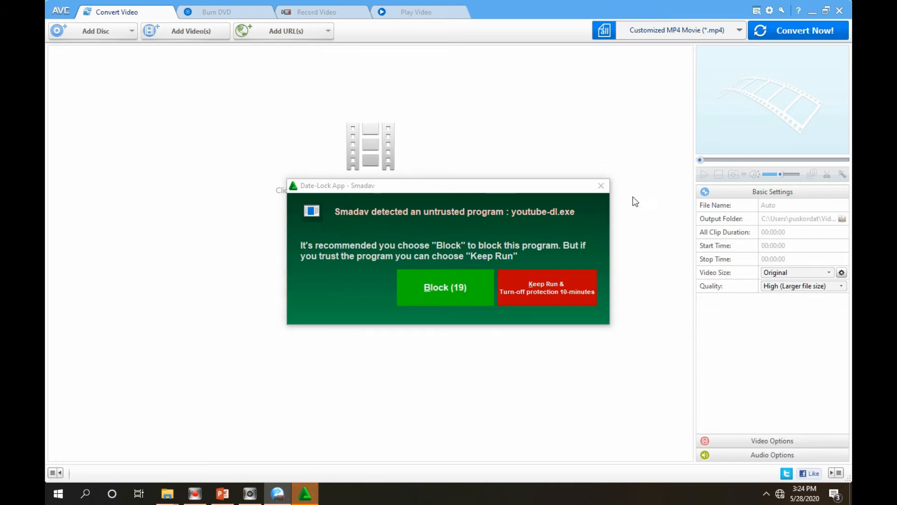
pyautogui.click(601, 186)
# Add Persiapan Firebase.mkv to the conversion list from PPB 2\File Kuliah Daring\Video Firebase on drive D
pyautogui.click(376, 225)
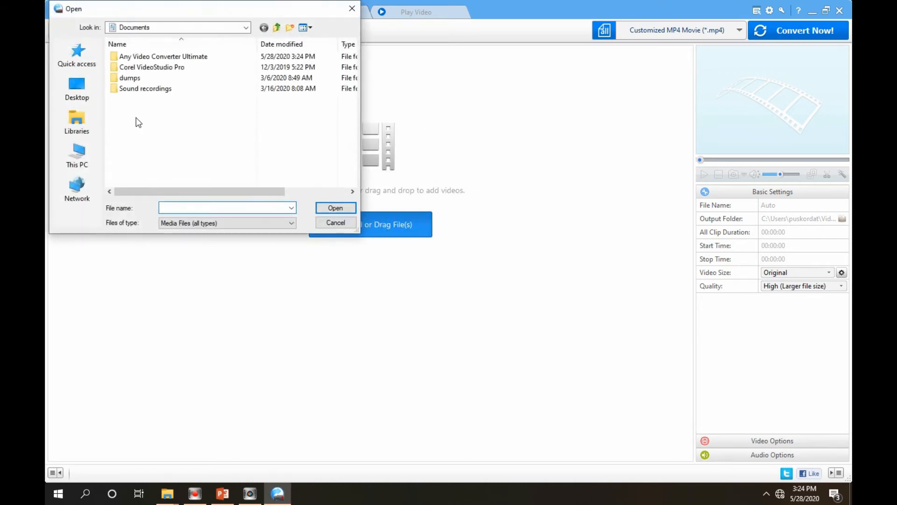
pyautogui.click(78, 156)
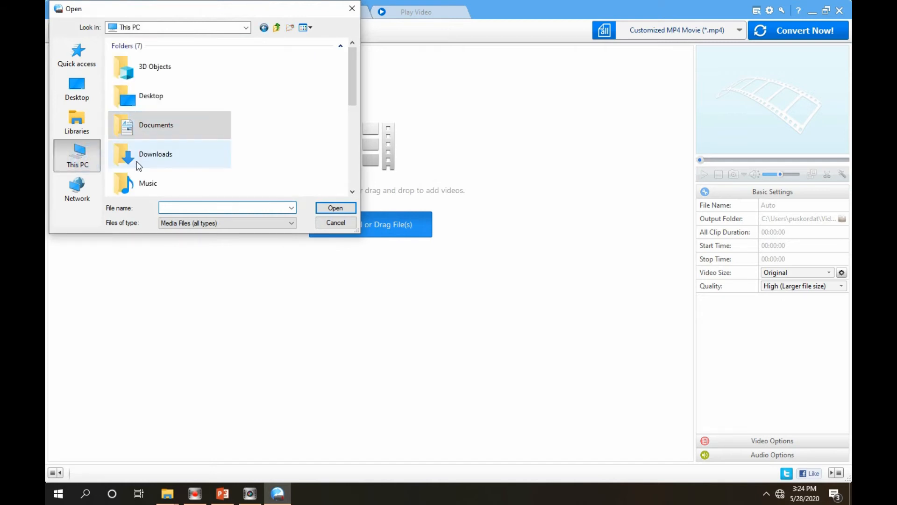
pyautogui.moveTo(348, 86); pyautogui.dragTo(341, 166)
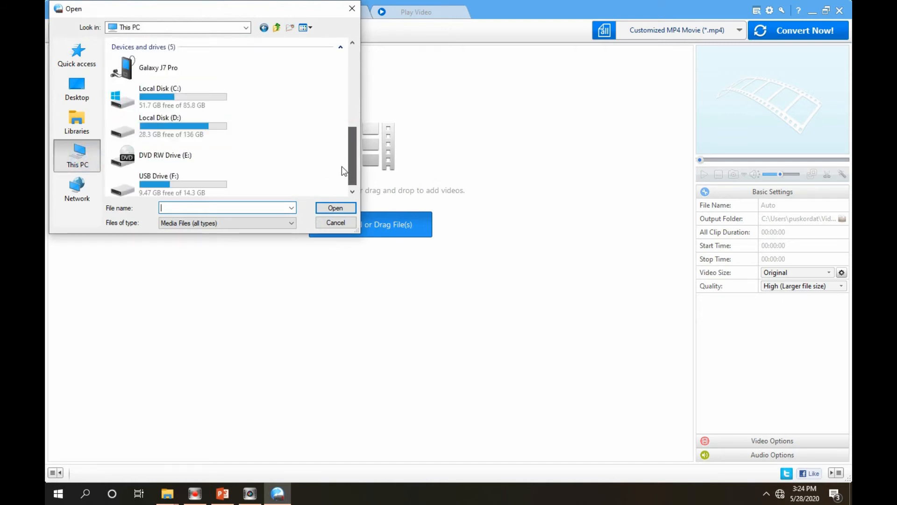
pyautogui.doubleClick(184, 119)
pyautogui.doubleClick(132, 59)
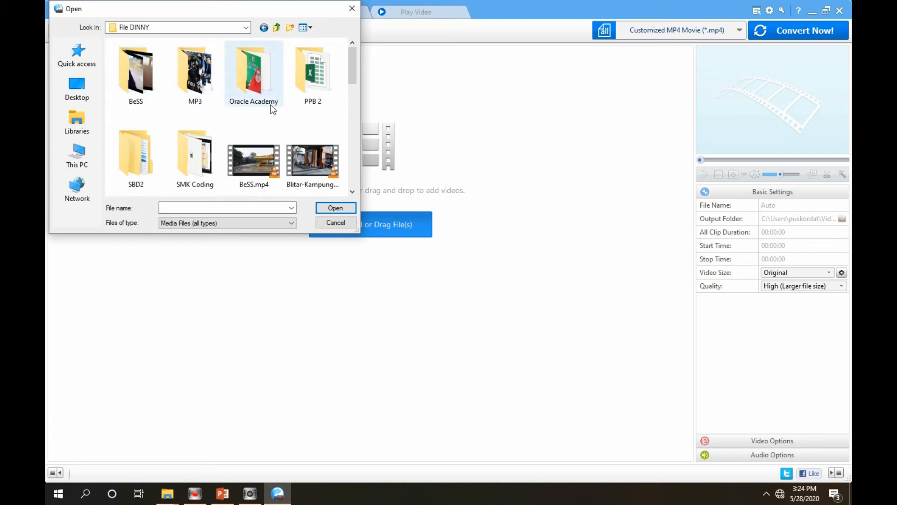
pyautogui.doubleClick(313, 84)
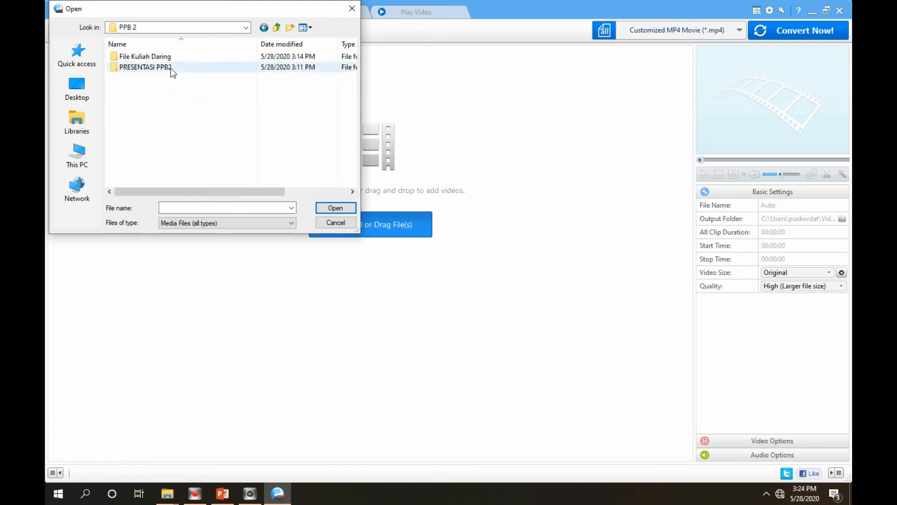
pyautogui.doubleClick(156, 56)
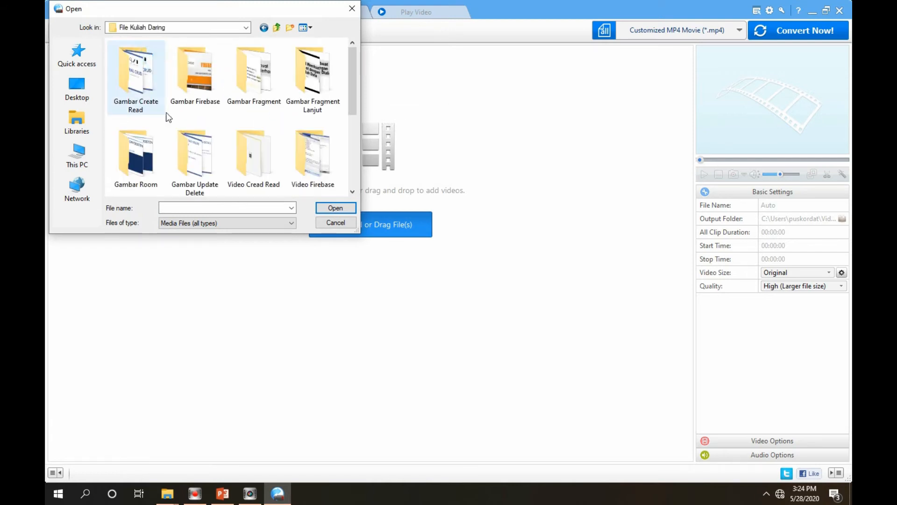
pyautogui.doubleClick(331, 160)
pyautogui.click(238, 105)
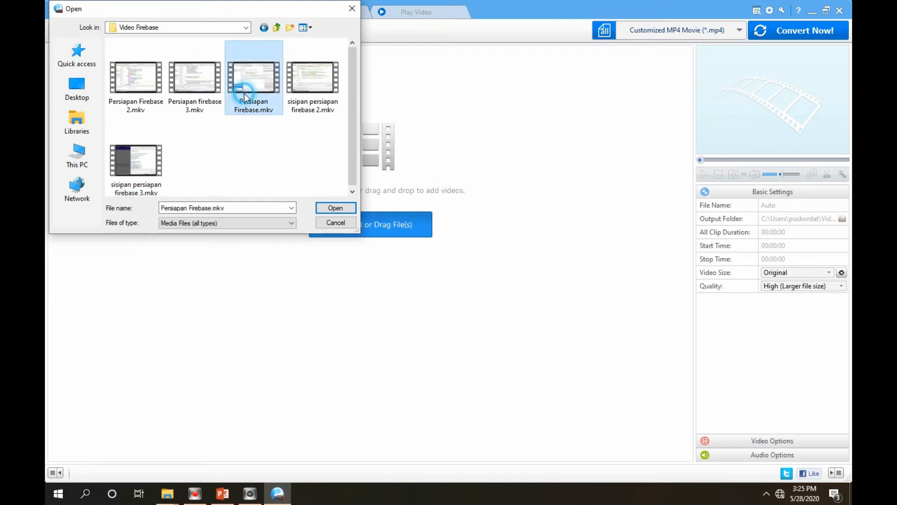
pyautogui.click(342, 208)
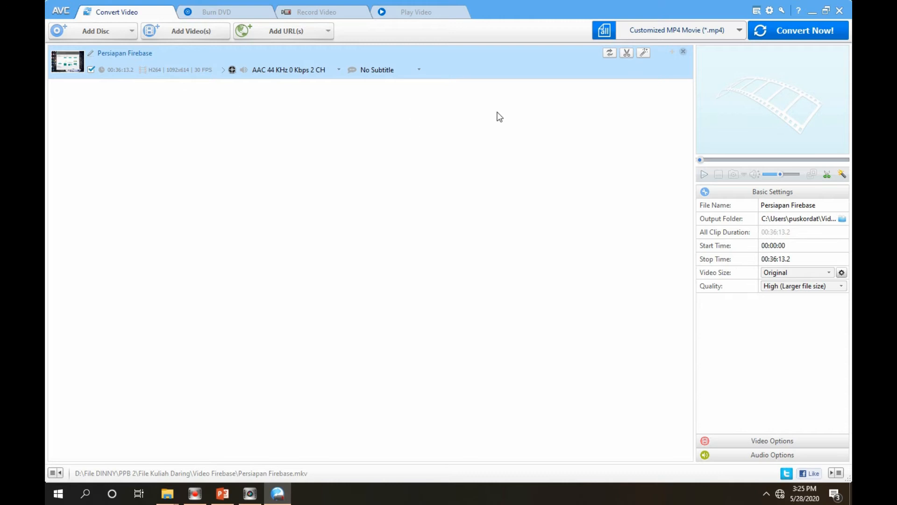
# Convert Persiapan Firebase with the Customized MP4 Movie (*.mp4) output profile after viewing the available profiles
pyautogui.click(738, 34)
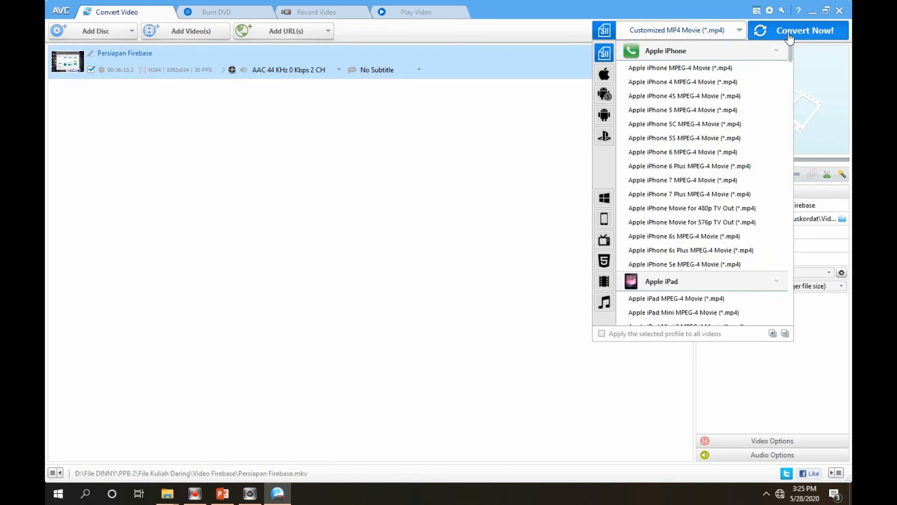
pyautogui.click(529, 120)
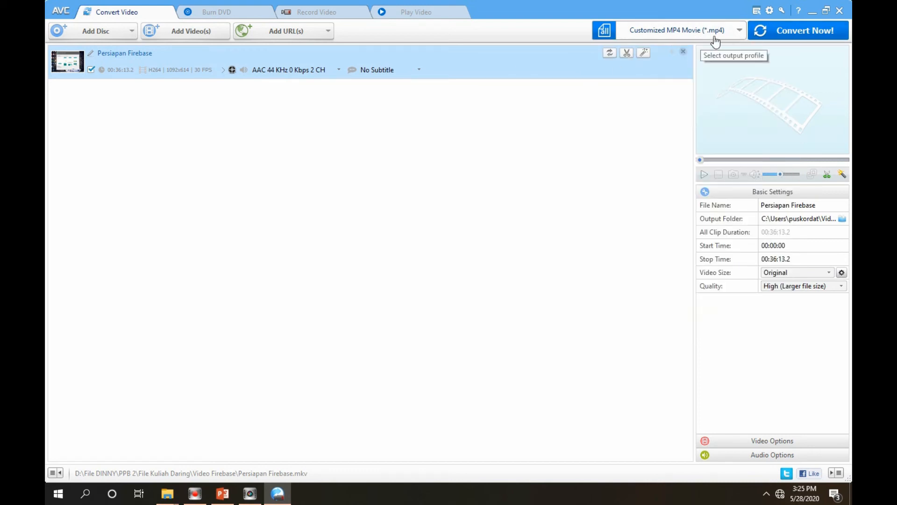
pyautogui.click(797, 33)
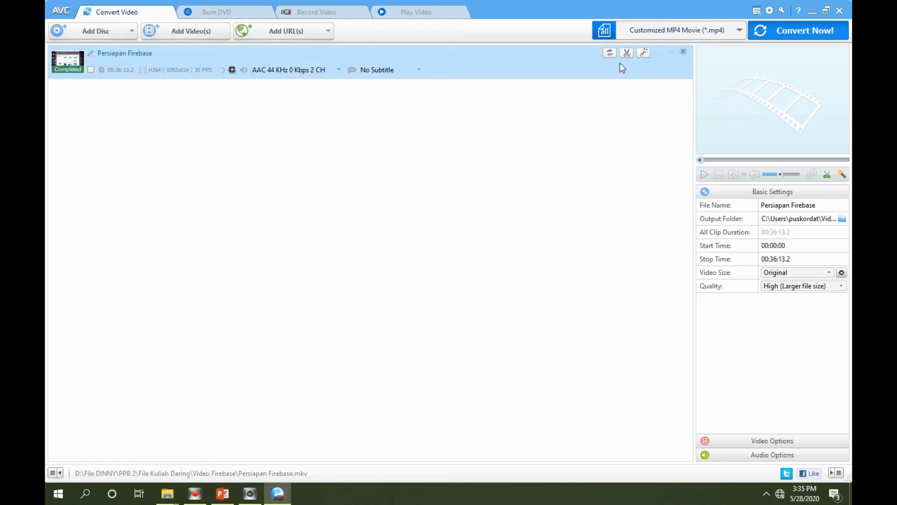
# Minimize the converter and open the Videos\Any Video Converter Ultimate\MP4 folder in a new File Explorer window
pyautogui.click(812, 11)
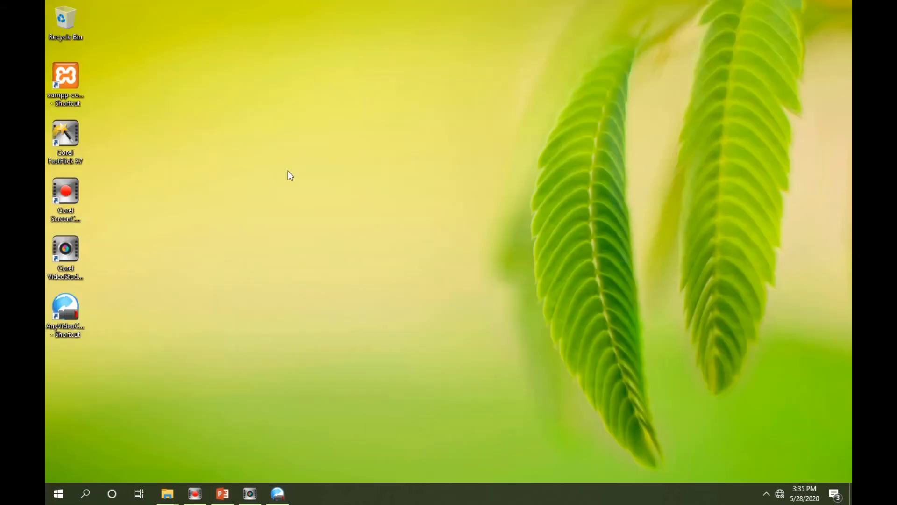
pyautogui.rightClick(168, 494)
pyautogui.click(125, 433)
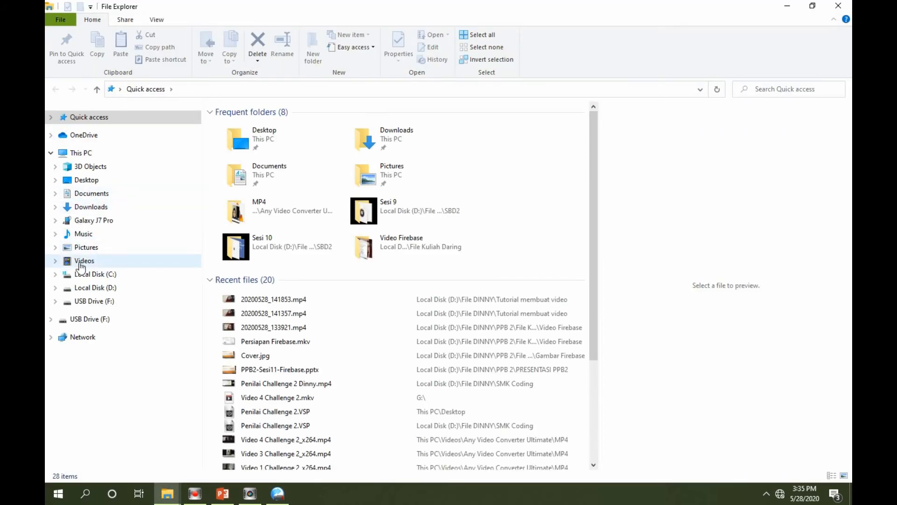
pyautogui.click(81, 265)
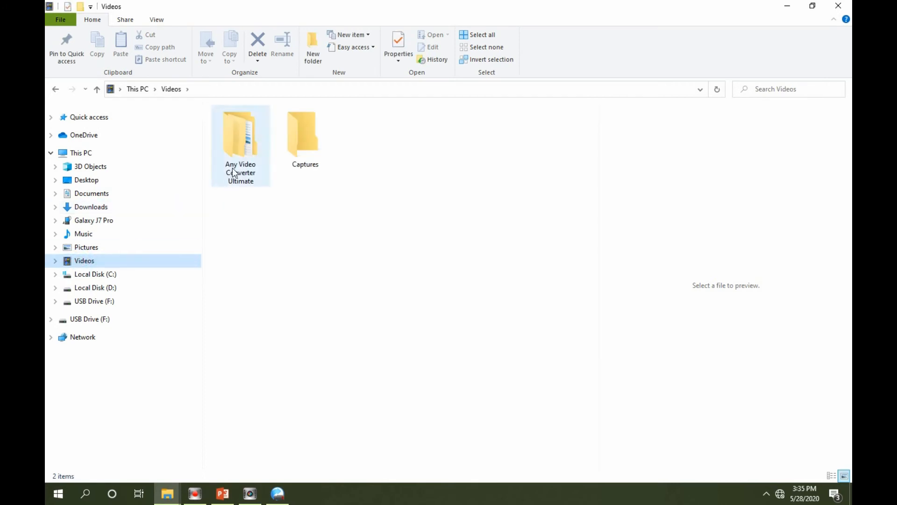
pyautogui.doubleClick(242, 147)
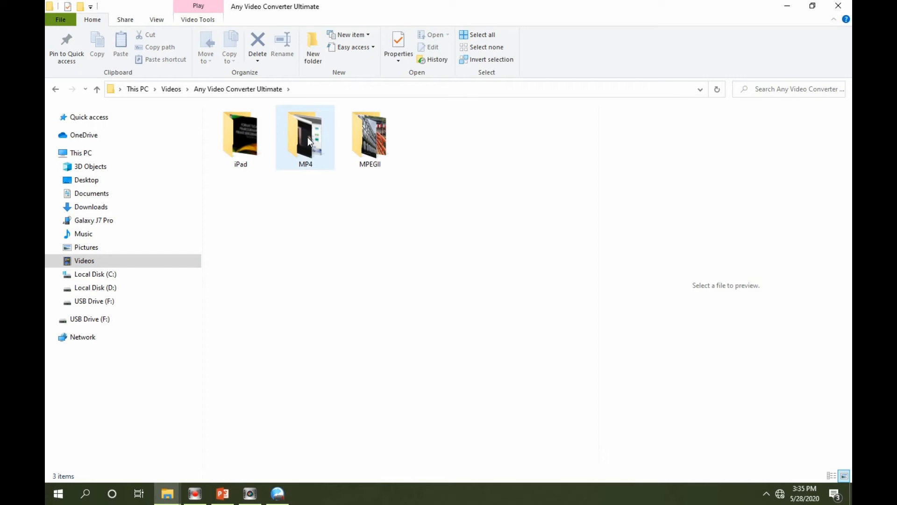
pyautogui.doubleClick(310, 151)
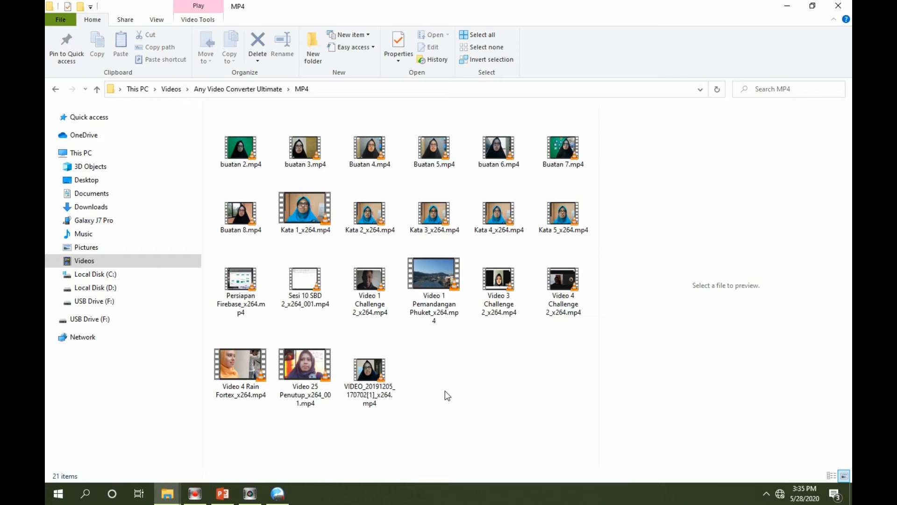
# Move Persiapan Firebase_x264.mp4 from the converter's MP4 output folder into the Video Firebase folder on drive D
pyautogui.click(247, 286)
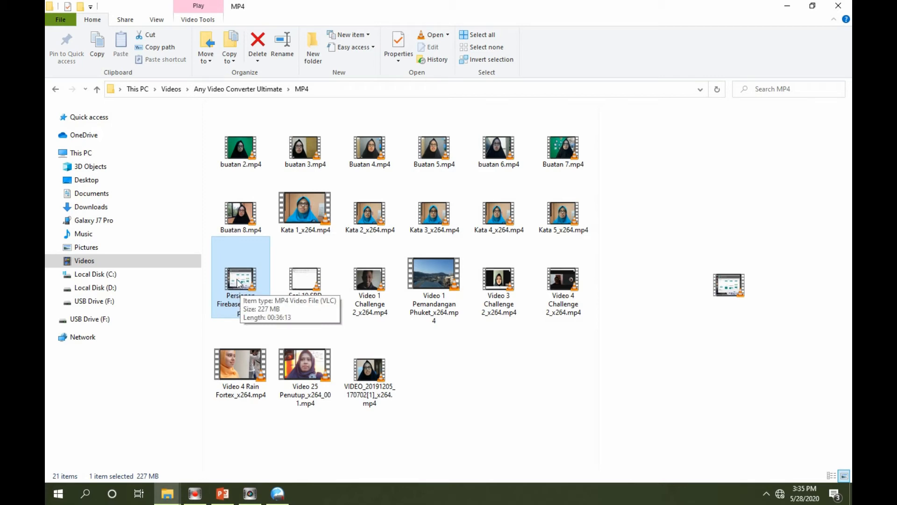
pyautogui.rightClick(238, 282)
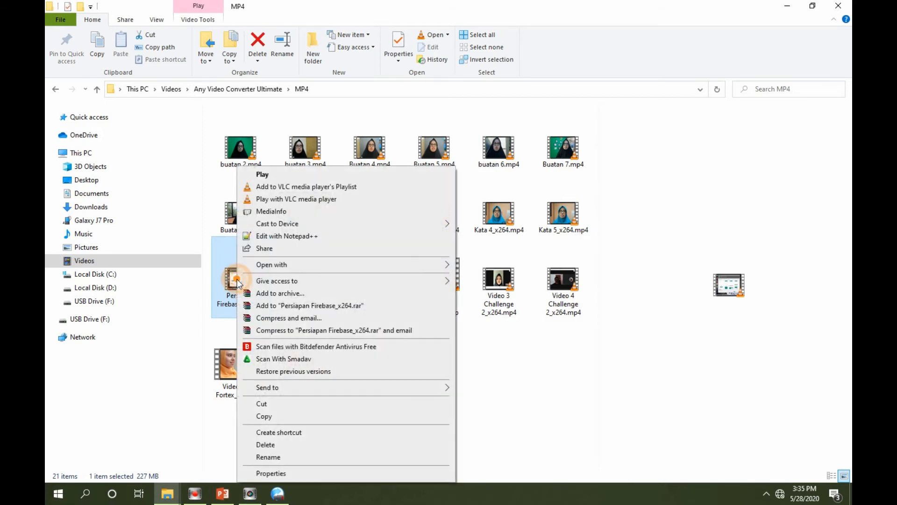
pyautogui.click(267, 406)
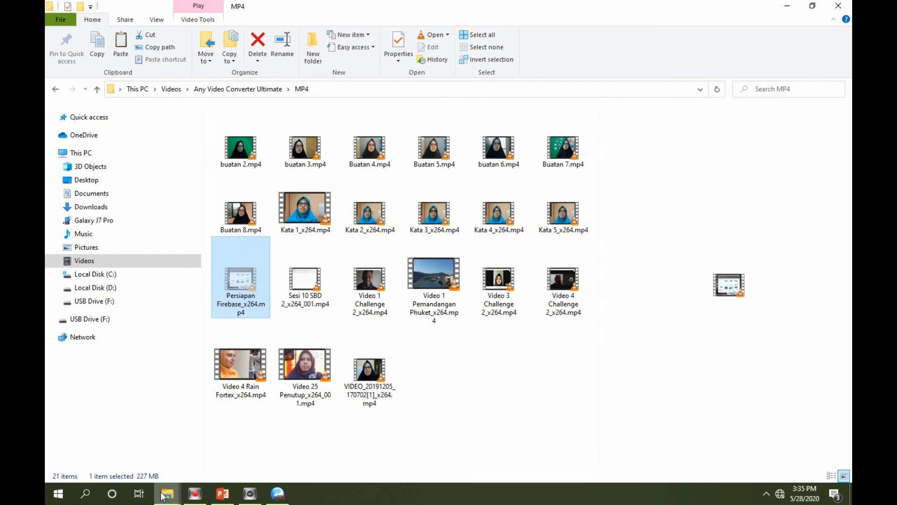
pyautogui.moveTo(166, 493)
pyautogui.moveTo(210, 459)
pyautogui.moveTo(305, 448)
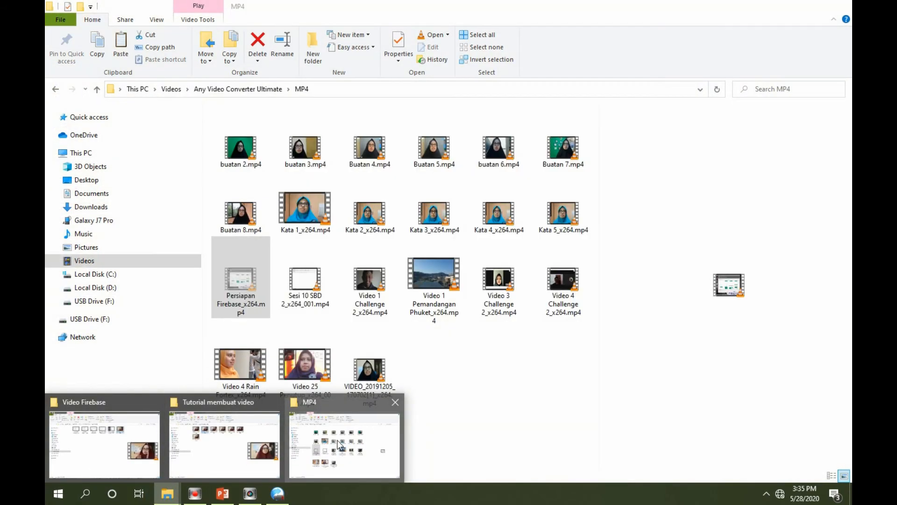
pyautogui.click(91, 442)
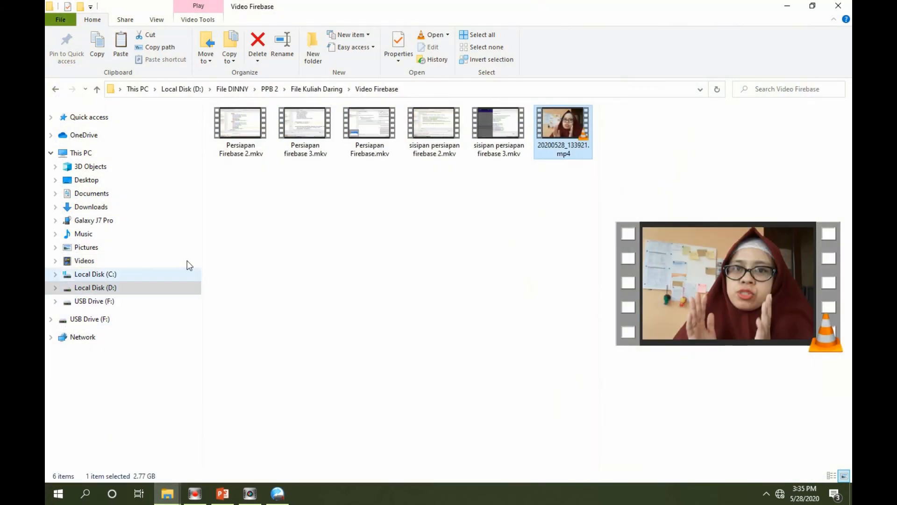
pyautogui.rightClick(321, 257)
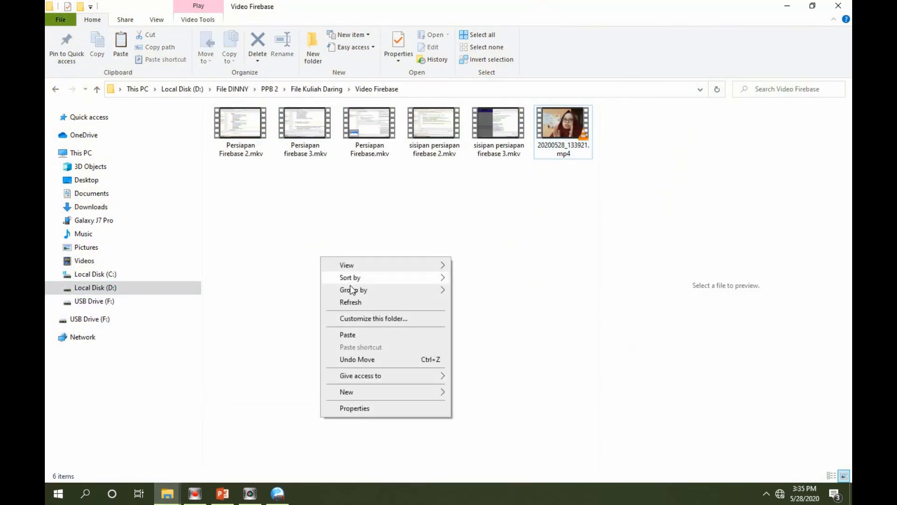
pyautogui.click(350, 335)
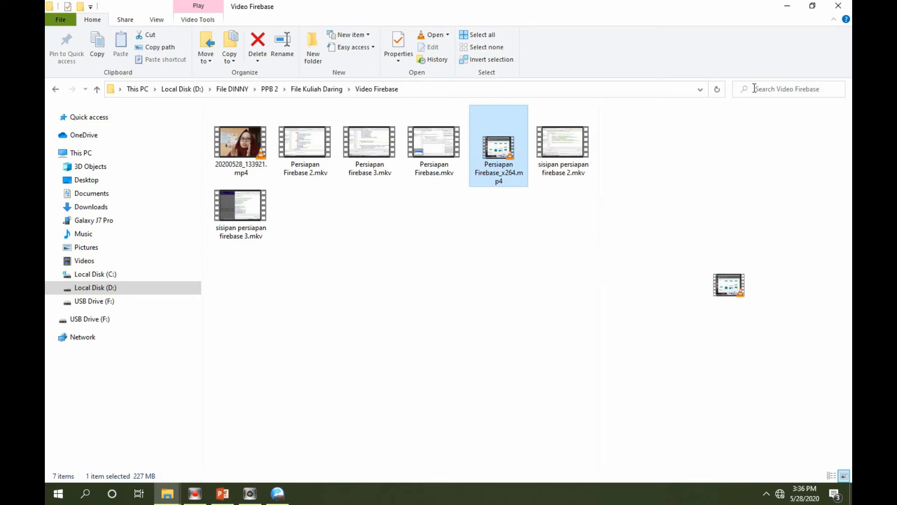
# Minimize both File Explorer windows and switch to Corel VideoStudio X7
pyautogui.click(787, 6)
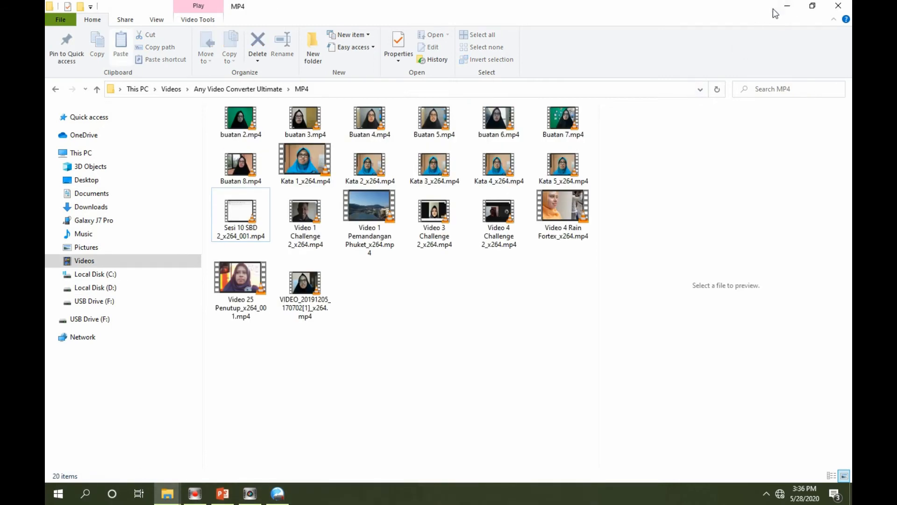
pyautogui.click(787, 6)
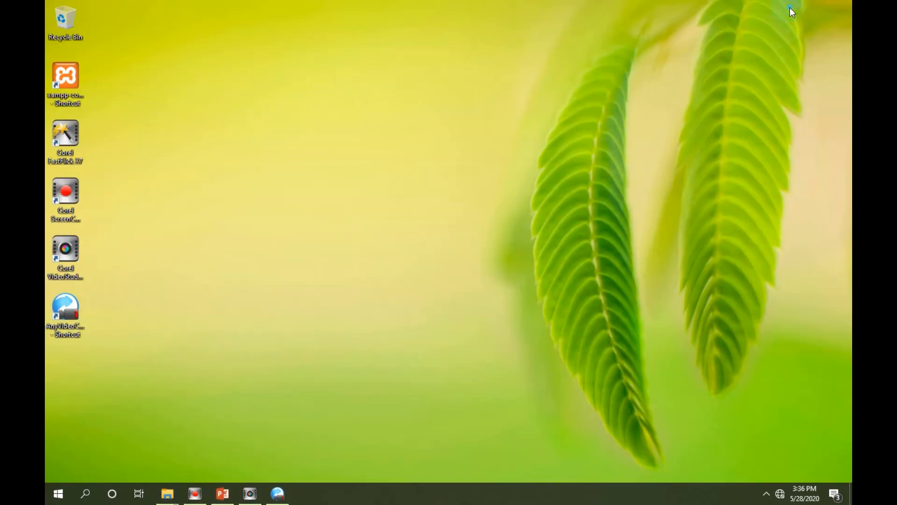
pyautogui.click(247, 494)
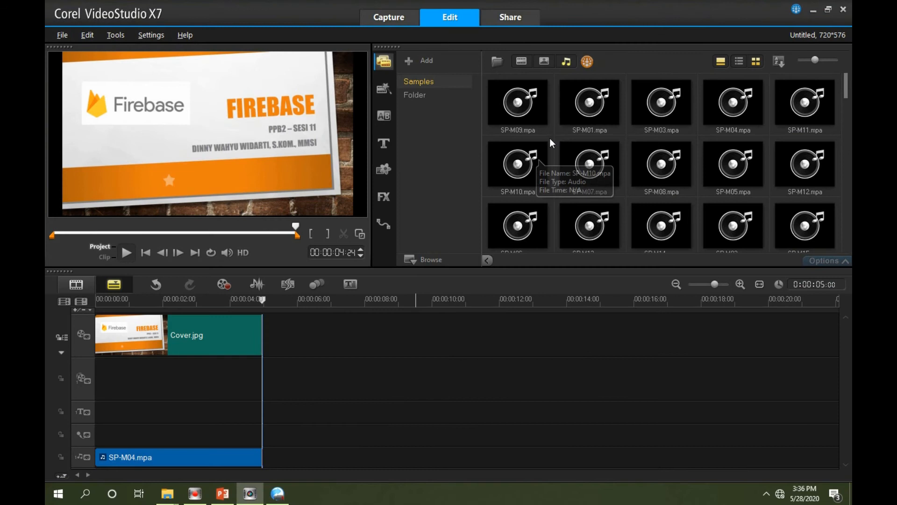
# Show photos in the library and import Persiapan Firebase_x264.mp4 from File Kuliah Daring\Video Firebase into the Samples category
pyautogui.click(544, 63)
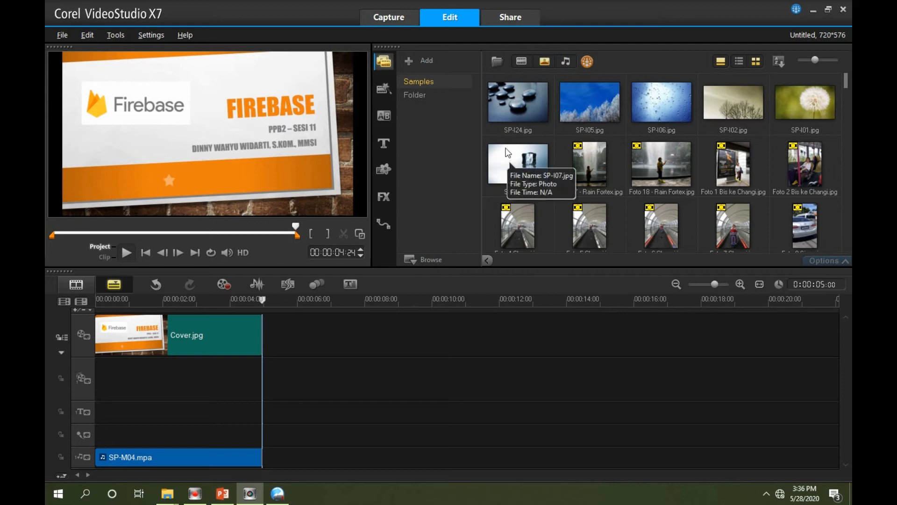
pyautogui.click(496, 61)
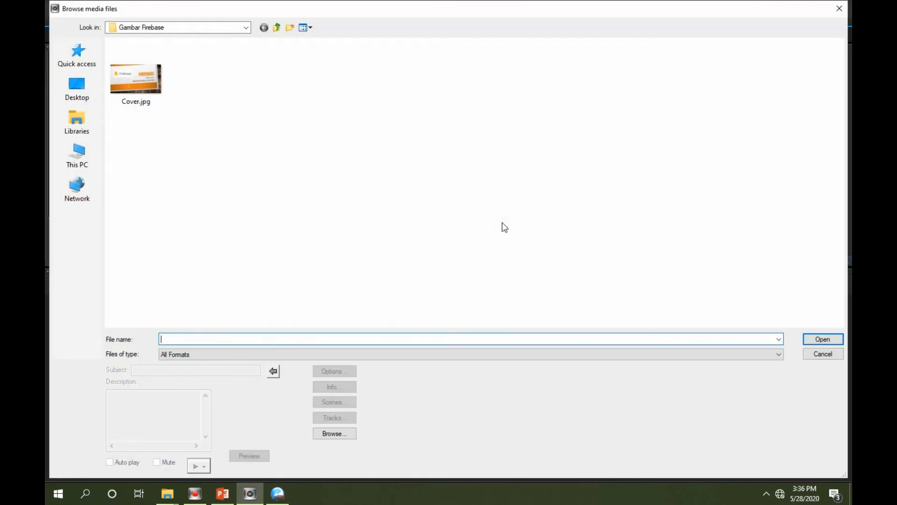
pyautogui.click(276, 27)
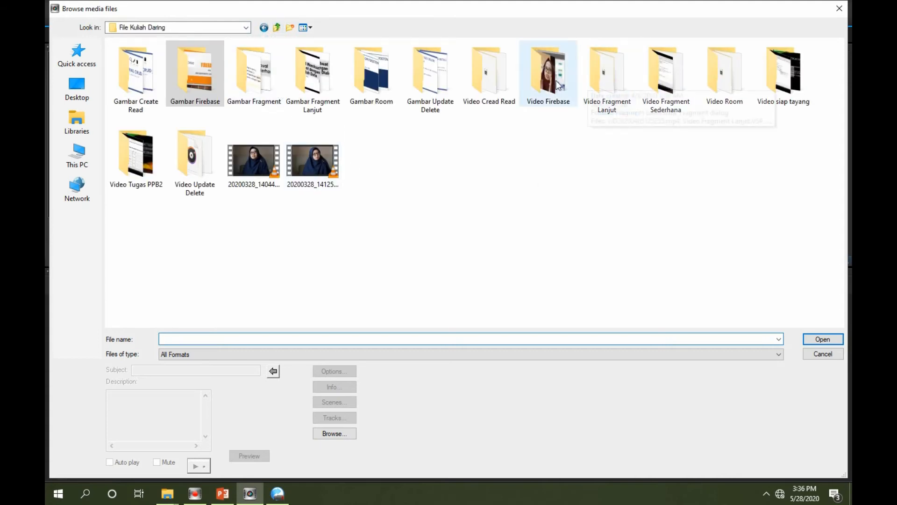
pyautogui.click(531, 76)
pyautogui.doubleClick(531, 76)
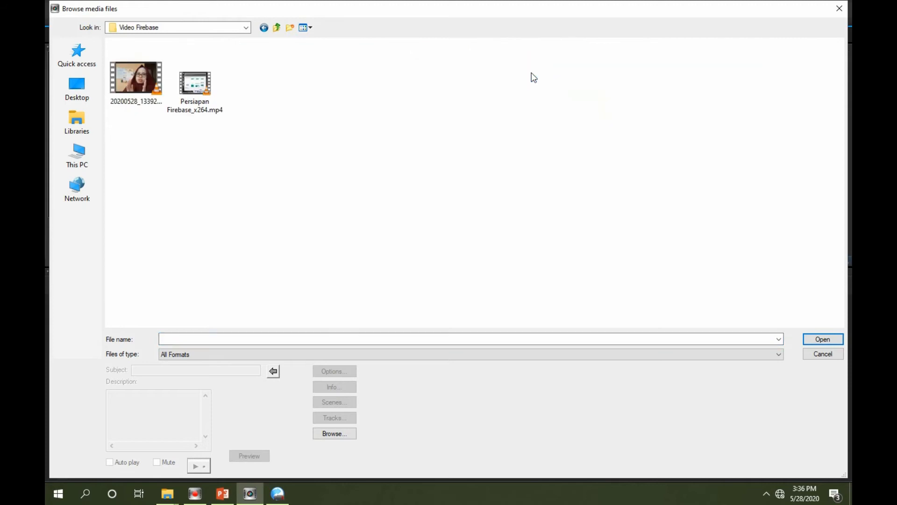
pyautogui.click(194, 82)
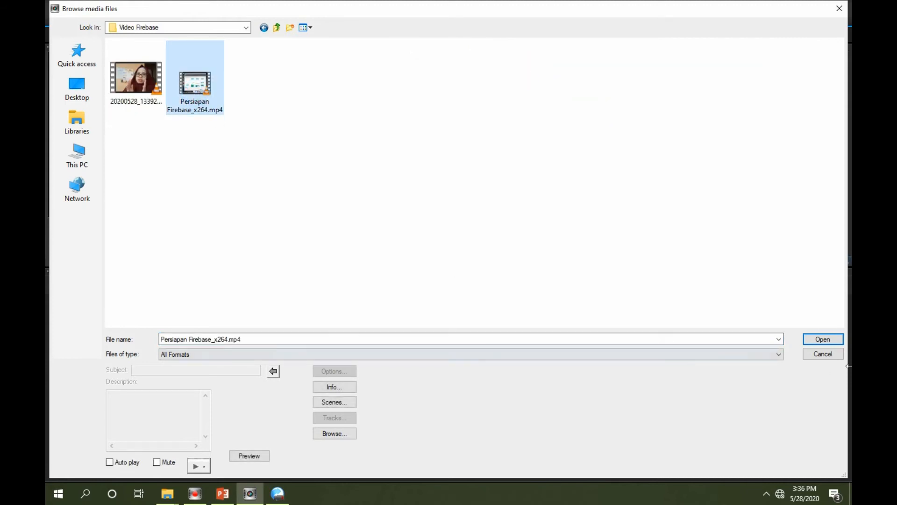
pyautogui.click(818, 343)
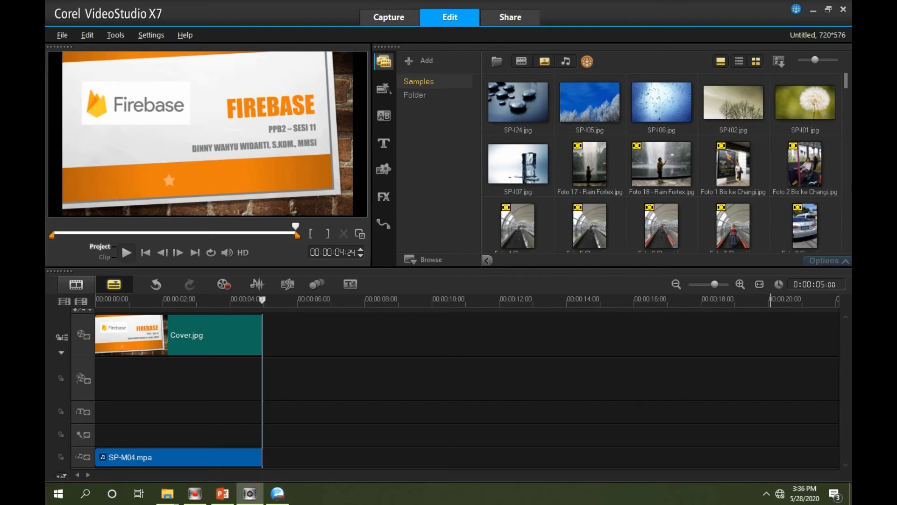
# Look for the imported clip in Samples and Folder, setting the Folder category to show videos and hide photos
pyautogui.moveTo(844, 83); pyautogui.dragTo(841, 245)
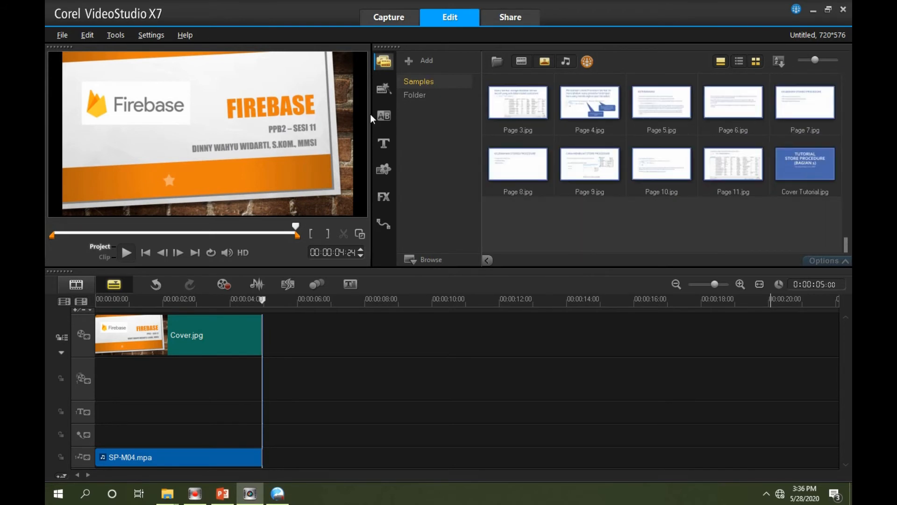
pyautogui.click(412, 95)
pyautogui.moveTo(845, 82); pyautogui.dragTo(842, 246)
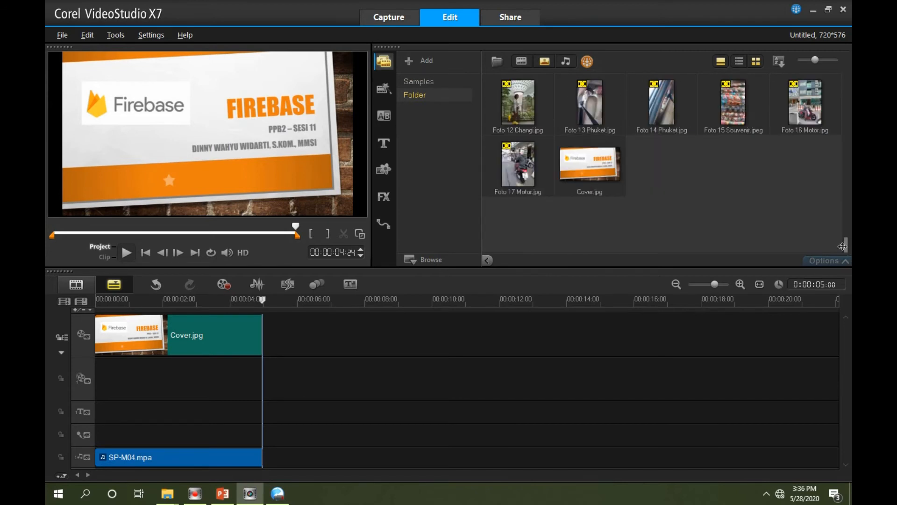
pyautogui.click(521, 62)
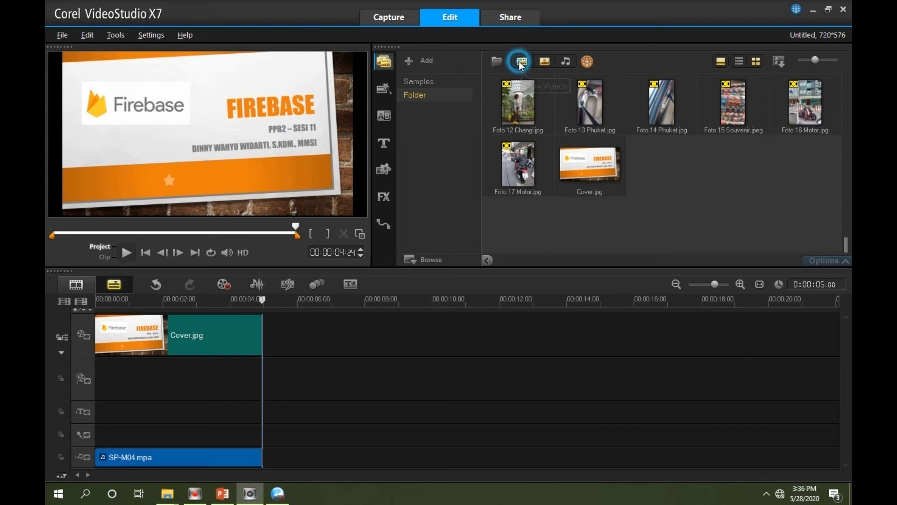
pyautogui.click(542, 61)
pyautogui.moveTo(844, 104); pyautogui.dragTo(850, 229)
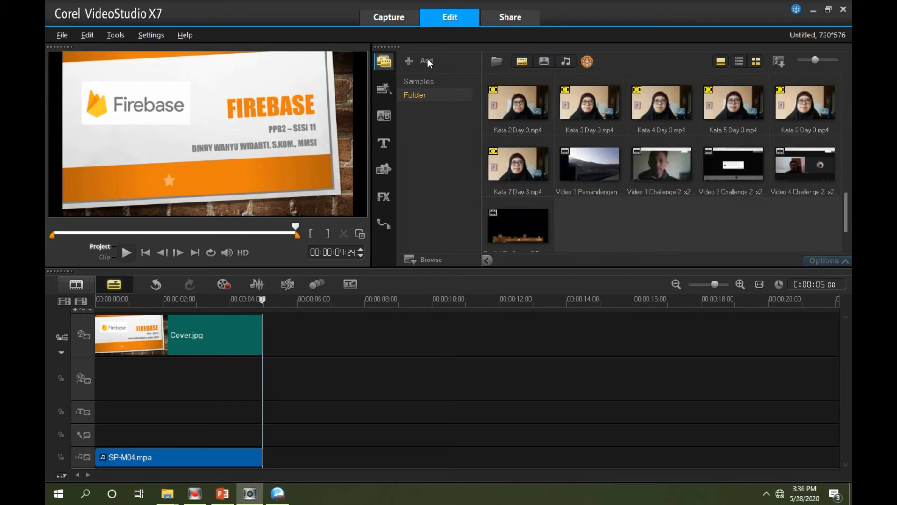
# Import Persiapan Firebase_x264.mp4 into the Folder category and place it on the video track directly after Cover.jpg
pyautogui.click(496, 62)
pyautogui.click(195, 89)
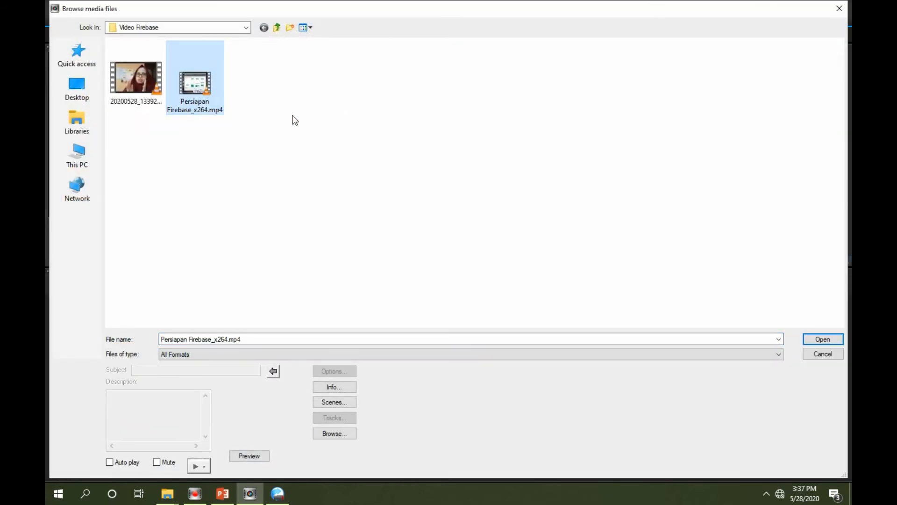
pyautogui.click(827, 339)
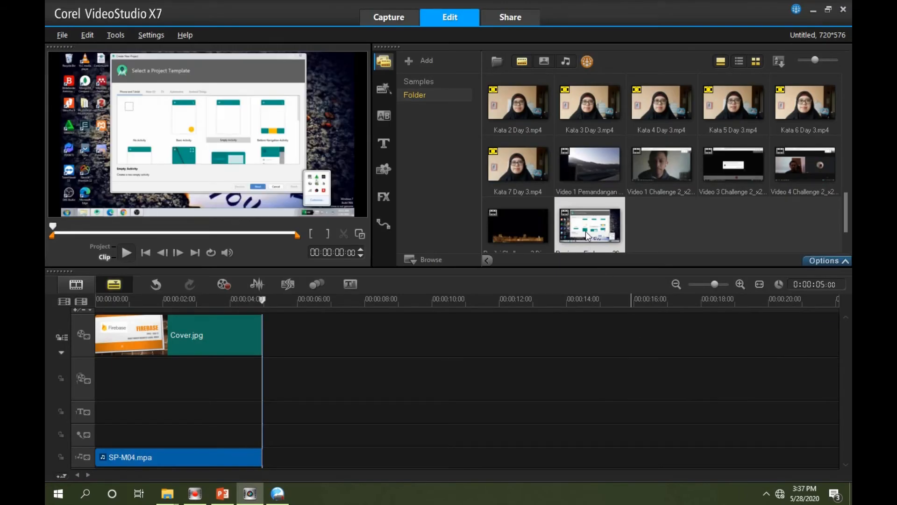
pyautogui.moveTo(585, 227); pyautogui.dragTo(389, 324)
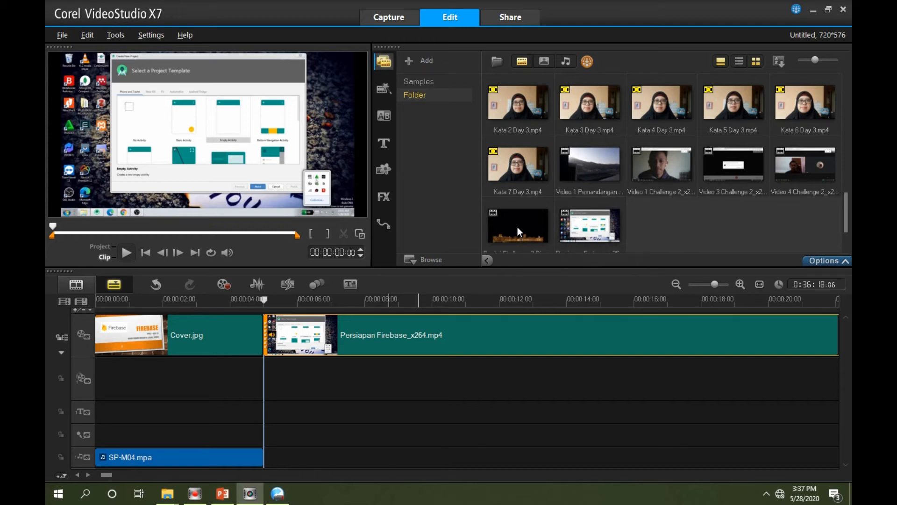
# Play the beginning of the Persiapan Firebase clip and examine its first frame at 00:00:05:00 in the enlarged preview
pyautogui.click(125, 253)
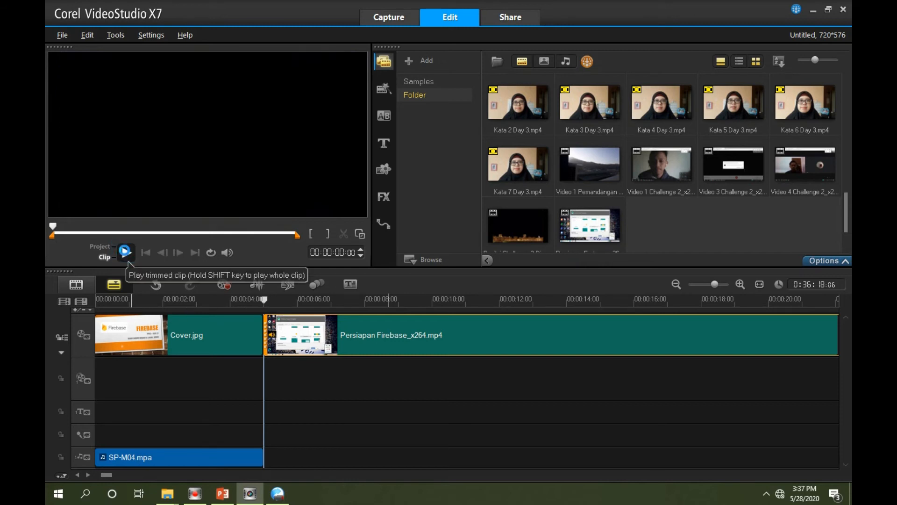
pyautogui.click(126, 253)
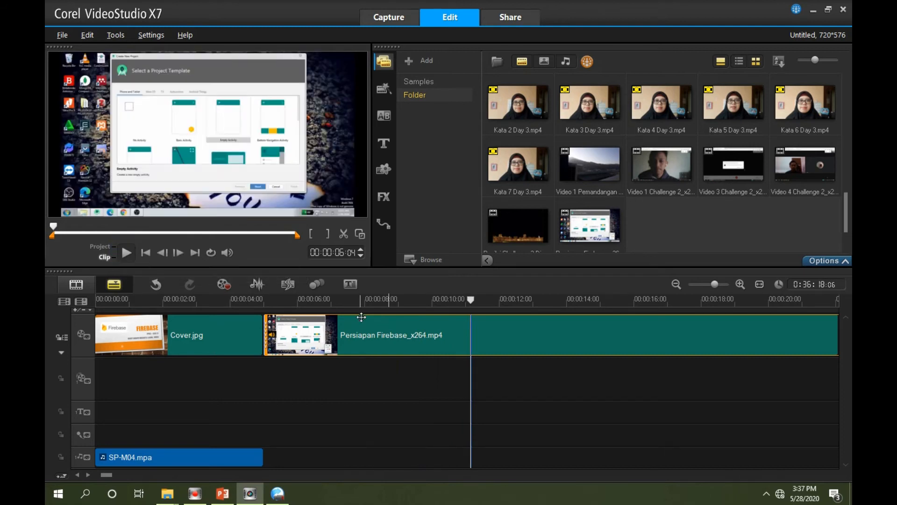
pyautogui.click(263, 306)
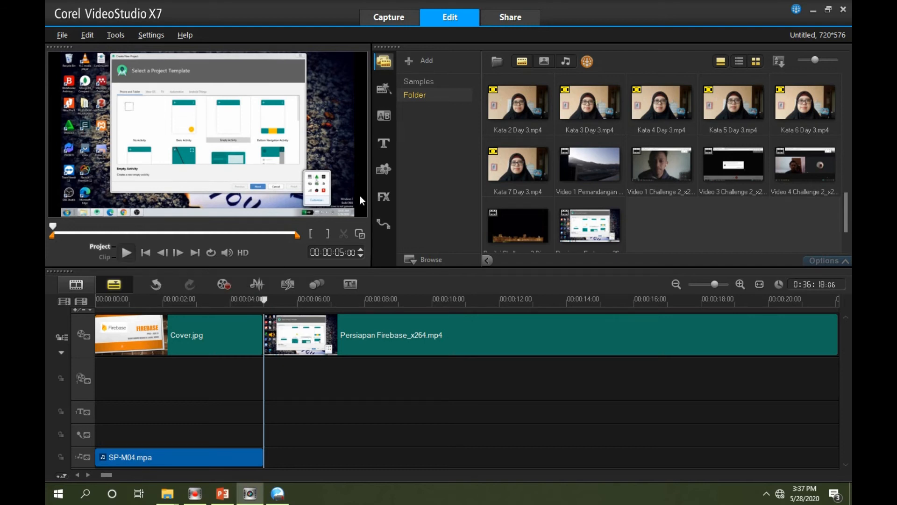
pyautogui.click(359, 234)
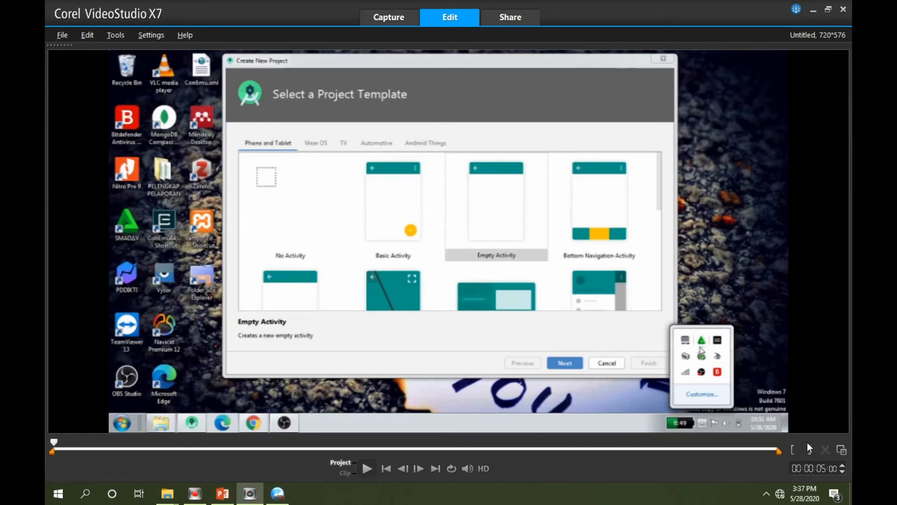
pyautogui.click(842, 450)
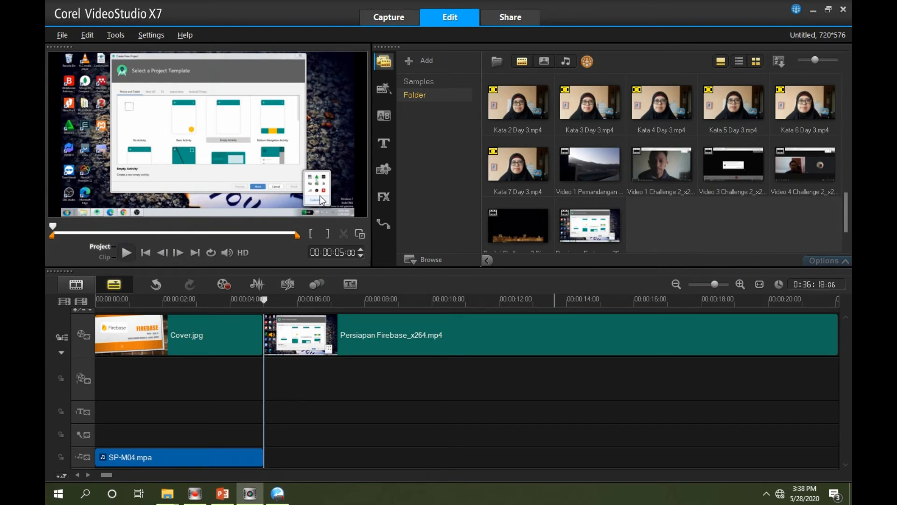
# Cut off the opening of Persiapan Firebase_x264.mp4 by splitting it at about 00:00:06:22 and deleting the first part, and play back the result
pyautogui.click(123, 253)
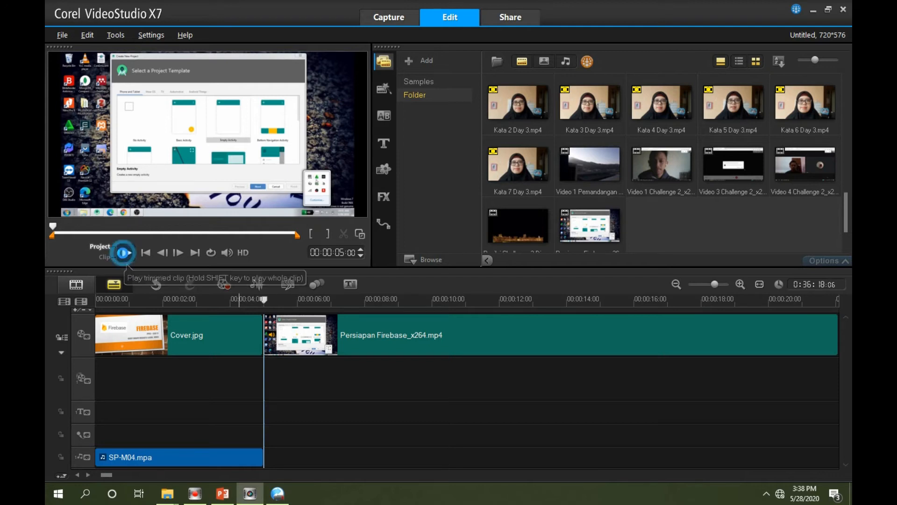
pyautogui.click(126, 253)
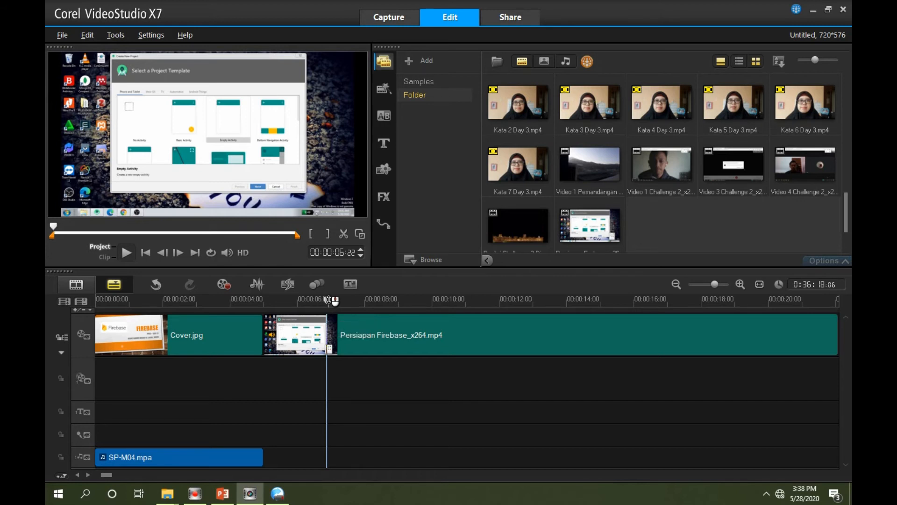
pyautogui.click(329, 300)
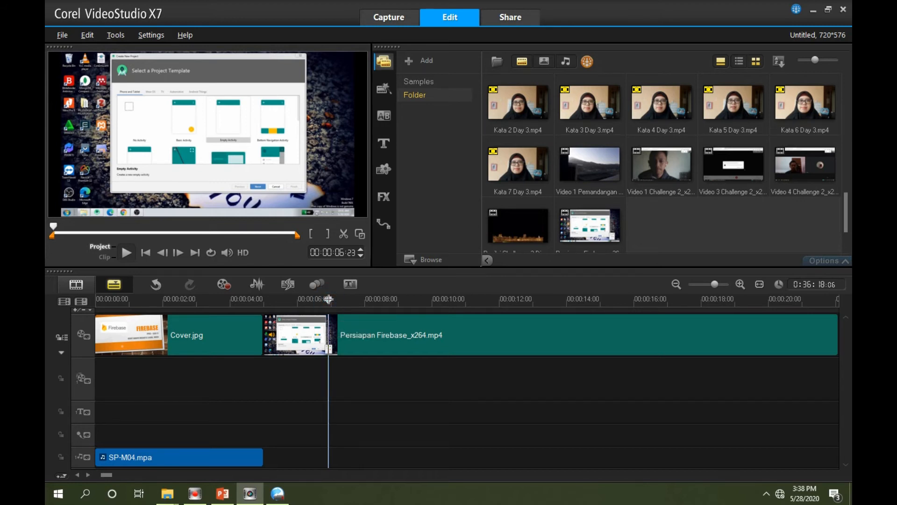
pyautogui.click(344, 234)
pyautogui.click(303, 340)
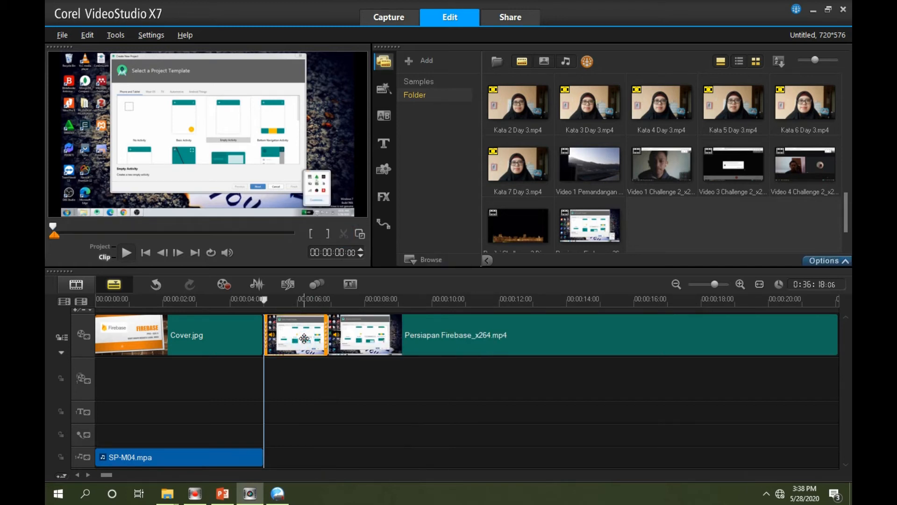
pyautogui.press('Delete')
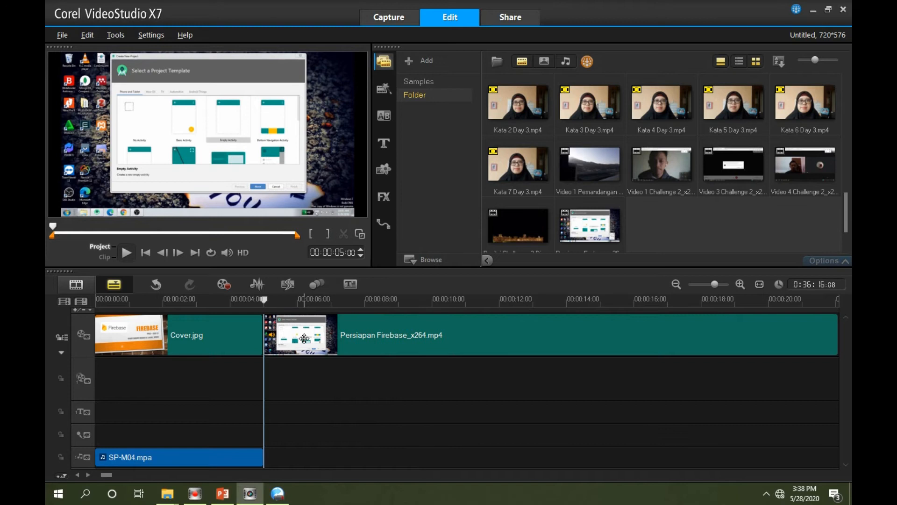
pyautogui.click(122, 253)
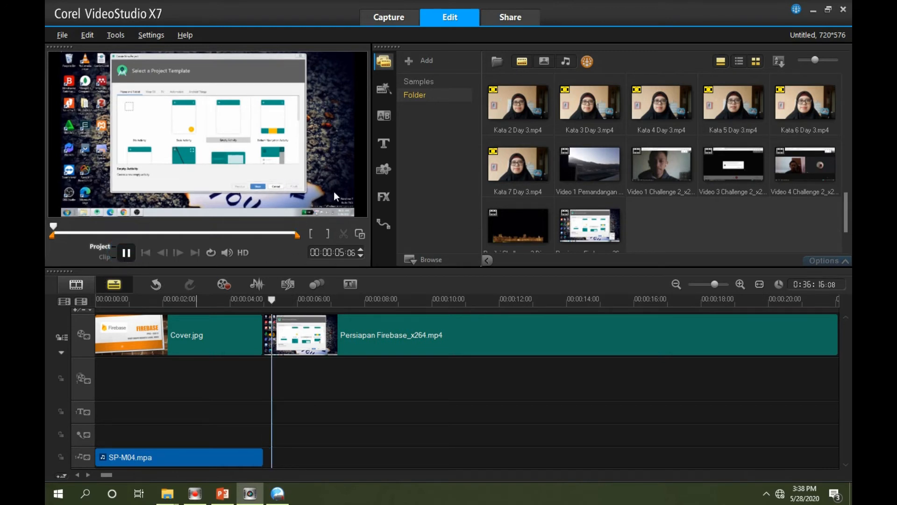
pyautogui.click(124, 253)
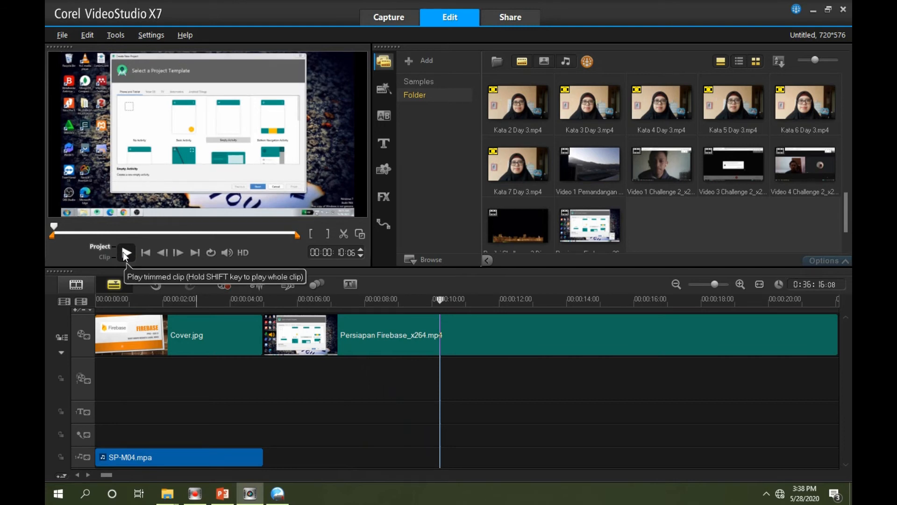
# Try cutting 00:00:34:00 to 00:00:37:00 out of Persiapan Firebase_x264.mp4 by splitting at both points and deleting the middle part, and undo it
pyautogui.click(125, 252)
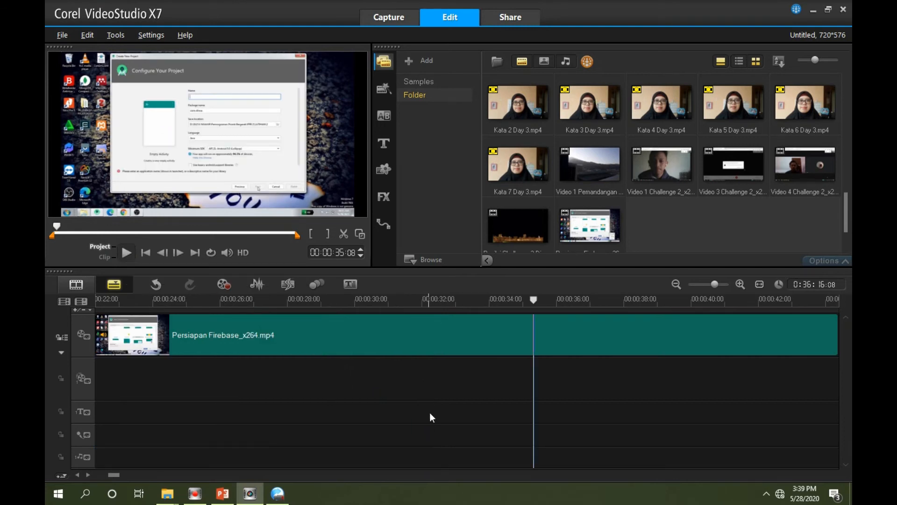
pyautogui.click(490, 299)
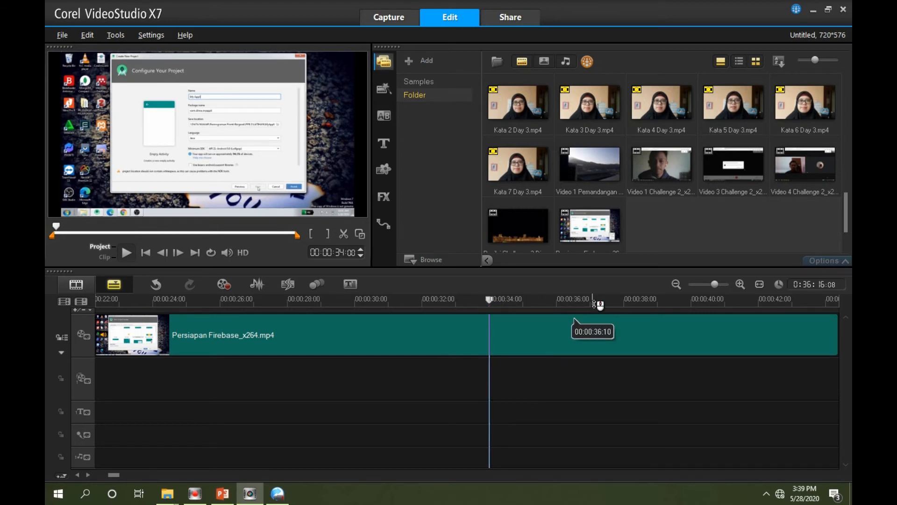
pyautogui.click(343, 235)
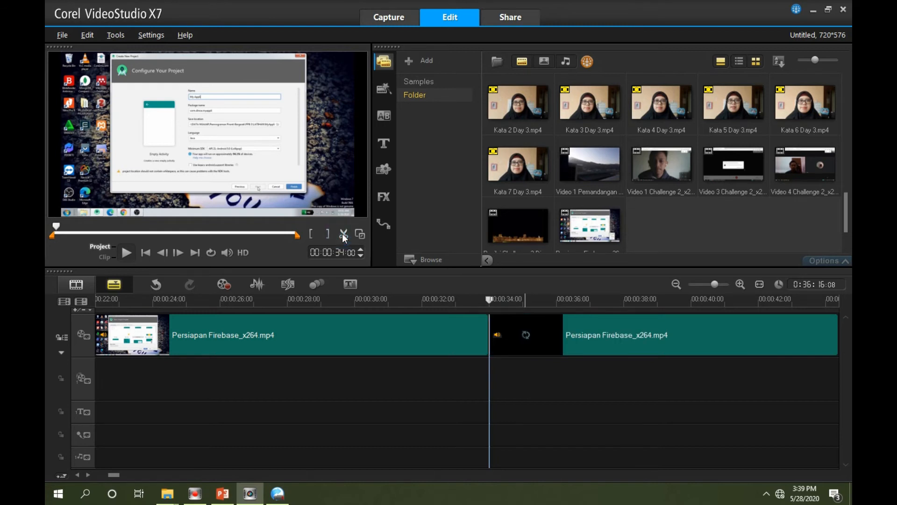
pyautogui.click(591, 301)
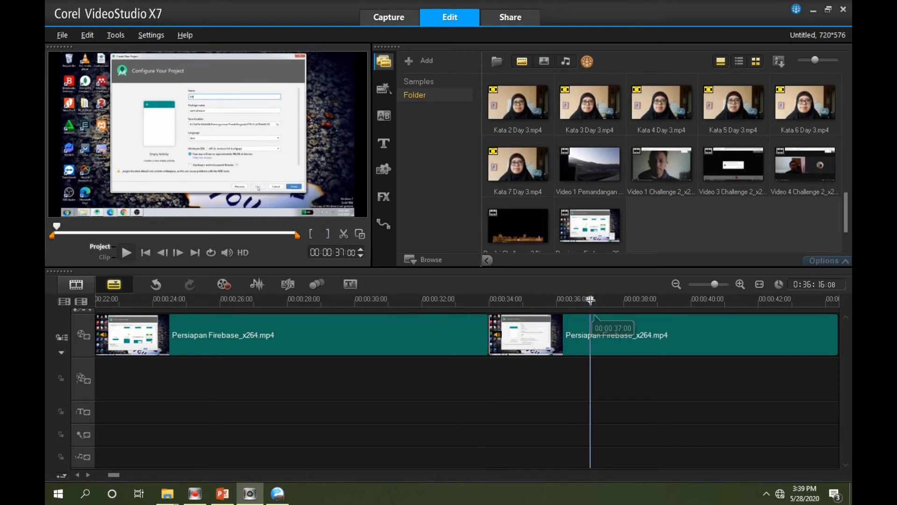
pyautogui.click(344, 234)
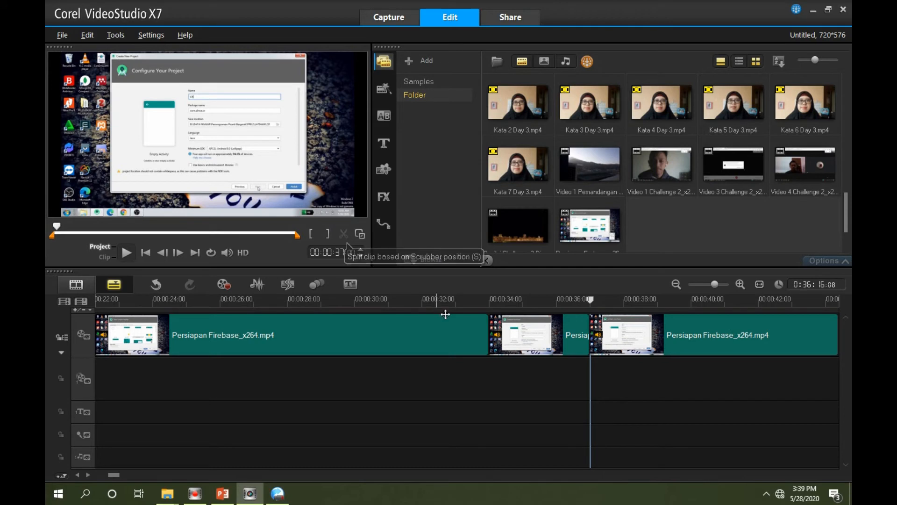
pyautogui.click(518, 340)
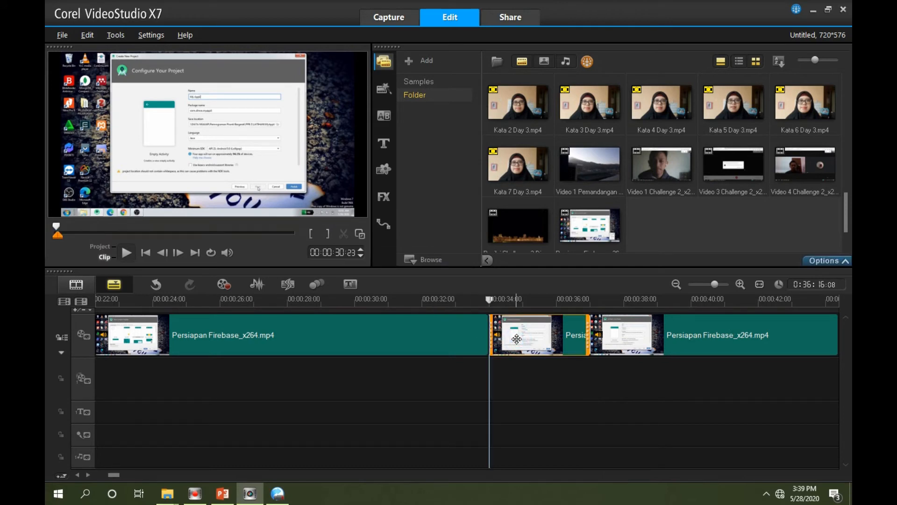
pyautogui.press('Delete')
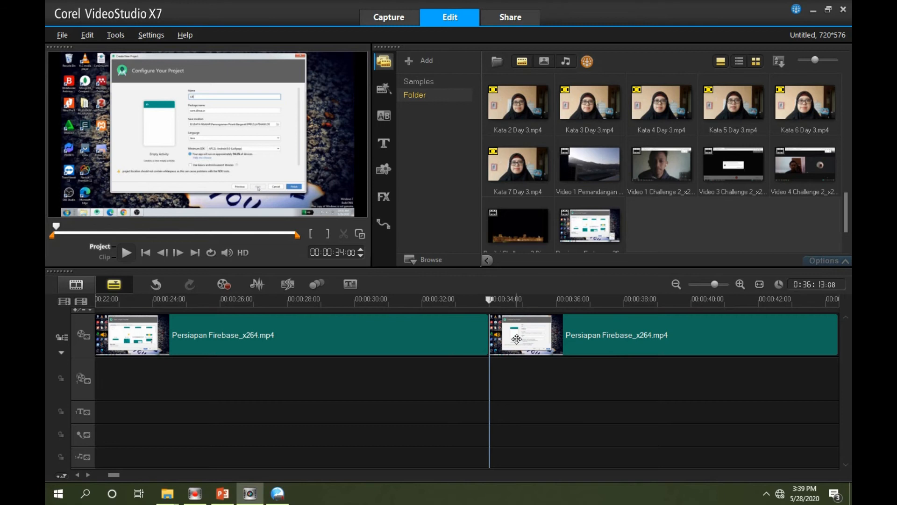
pyautogui.hotkey('ctrl', 'z')
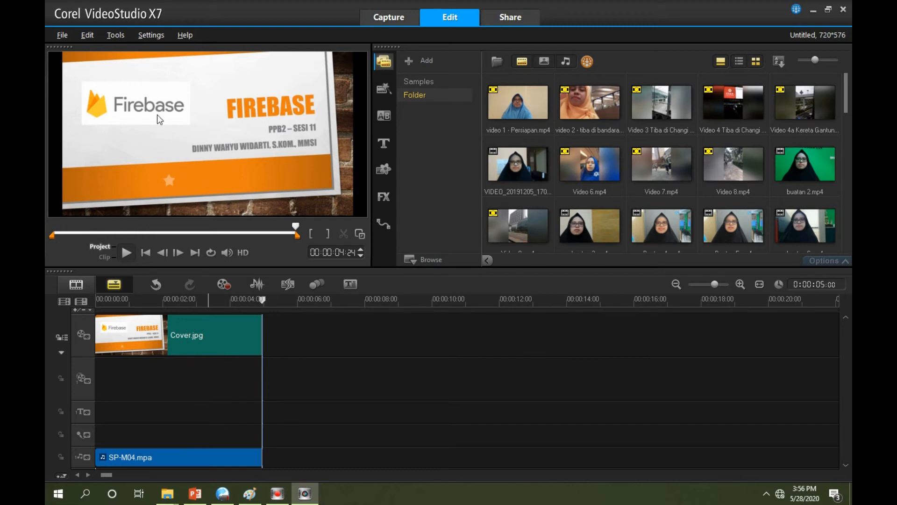
# Save the project as Video Firebase in the Video Firebase folder
pyautogui.click(62, 36)
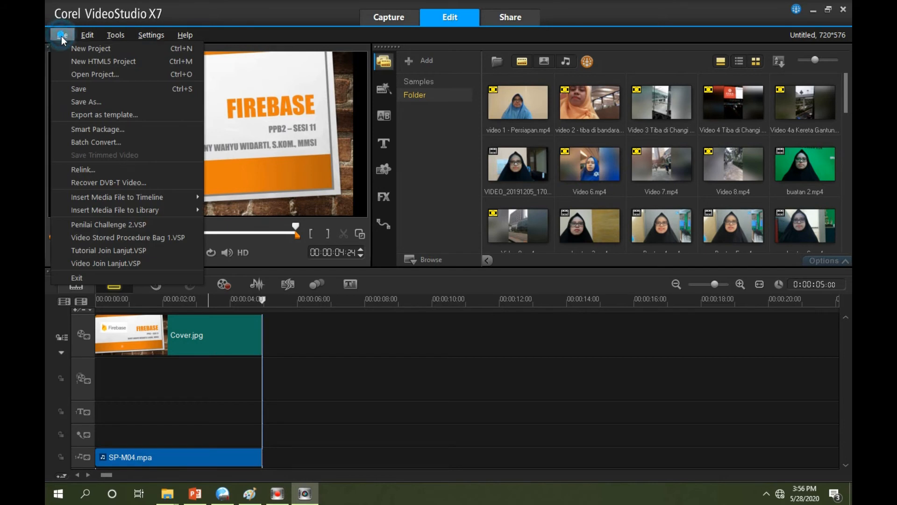
pyautogui.click(79, 89)
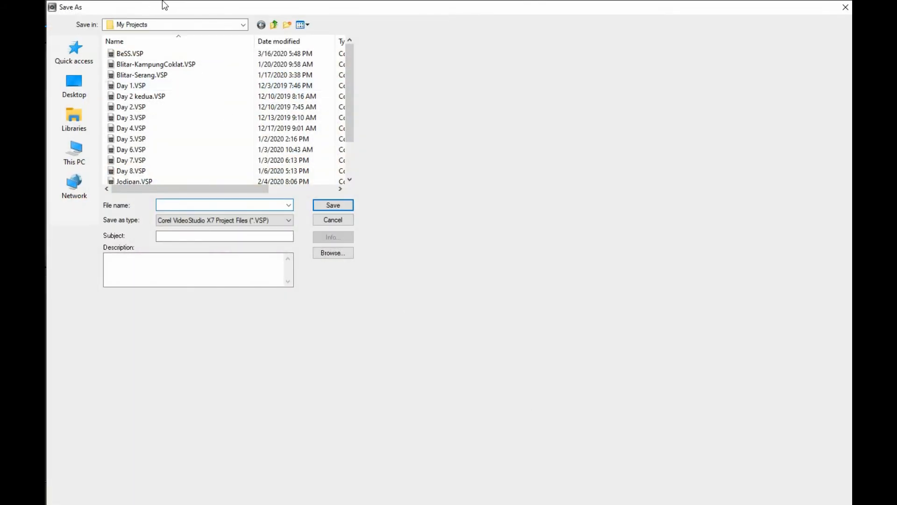
pyautogui.click(274, 24)
pyautogui.click(274, 24)
pyautogui.click(243, 24)
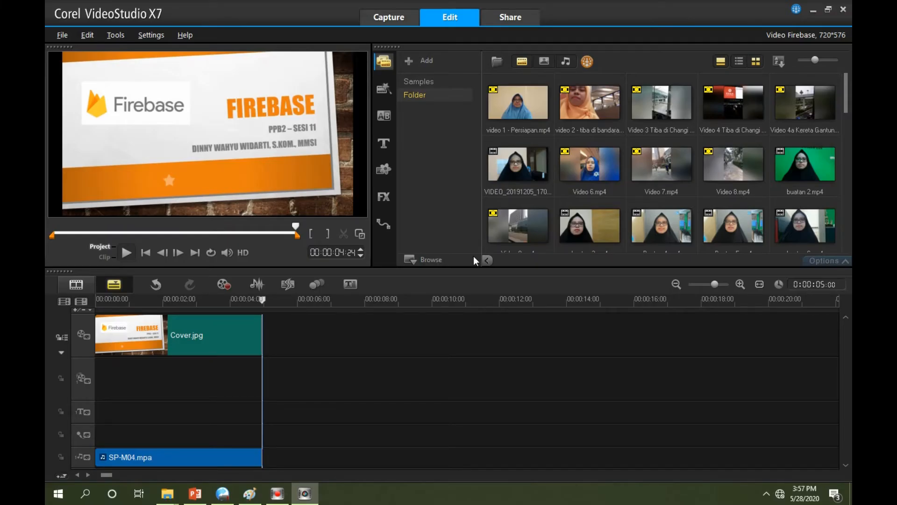
# Import 20200528_133921.mp4 from the Video Firebase folder into the library and place it on the video track directly after Cover.jpg
pyautogui.click(498, 63)
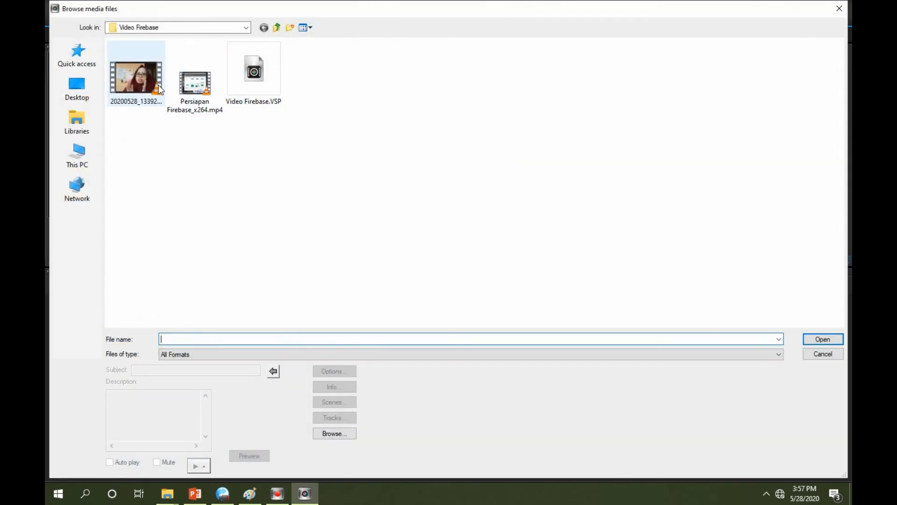
pyautogui.click(143, 84)
pyautogui.click(821, 339)
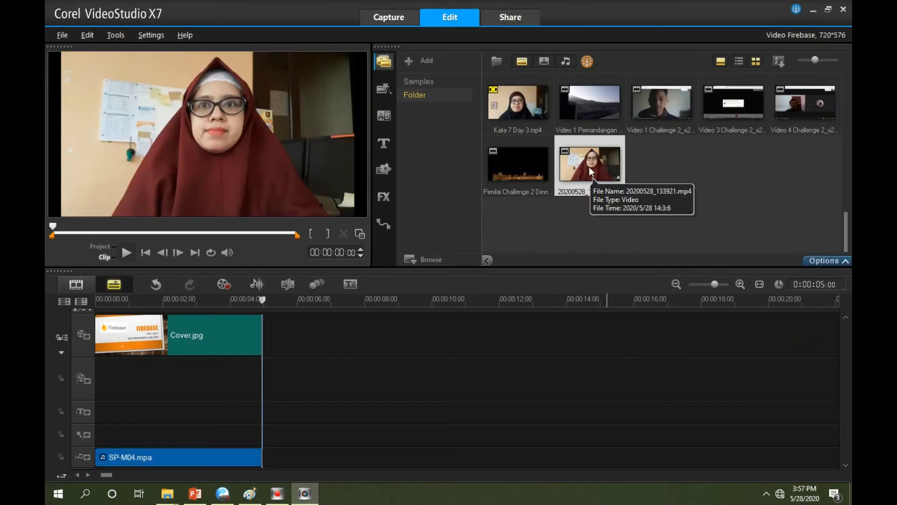
pyautogui.moveTo(588, 167); pyautogui.dragTo(356, 323)
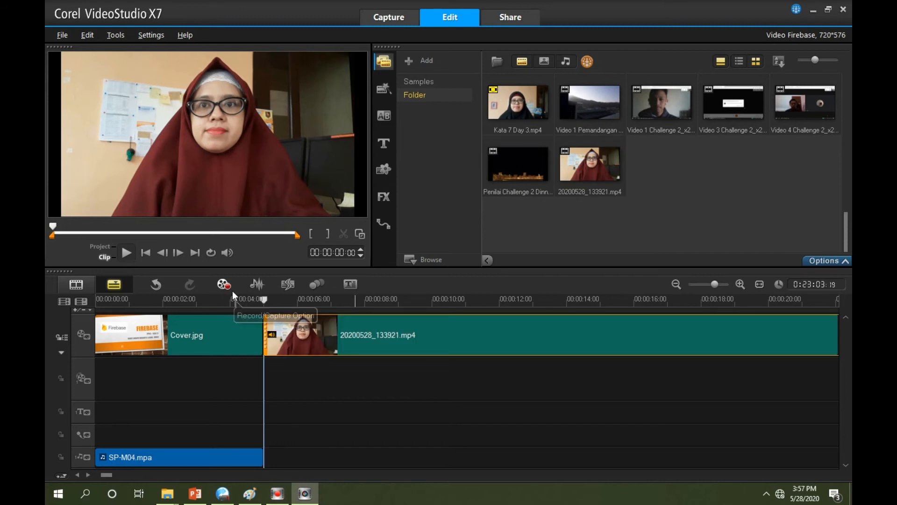
# Play the start of 20200528_133921.mp4, split the clip at 00:00:06:13 and delete its opening part
pyautogui.click(126, 253)
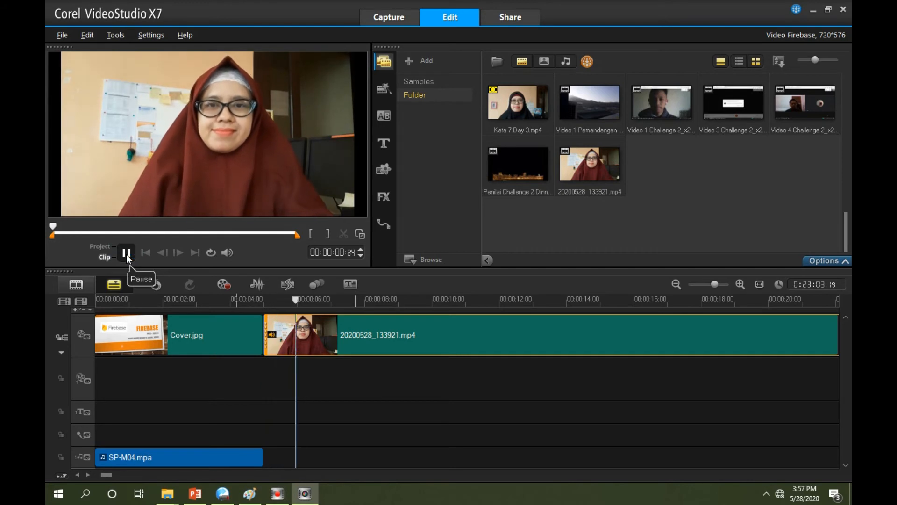
pyautogui.click(126, 252)
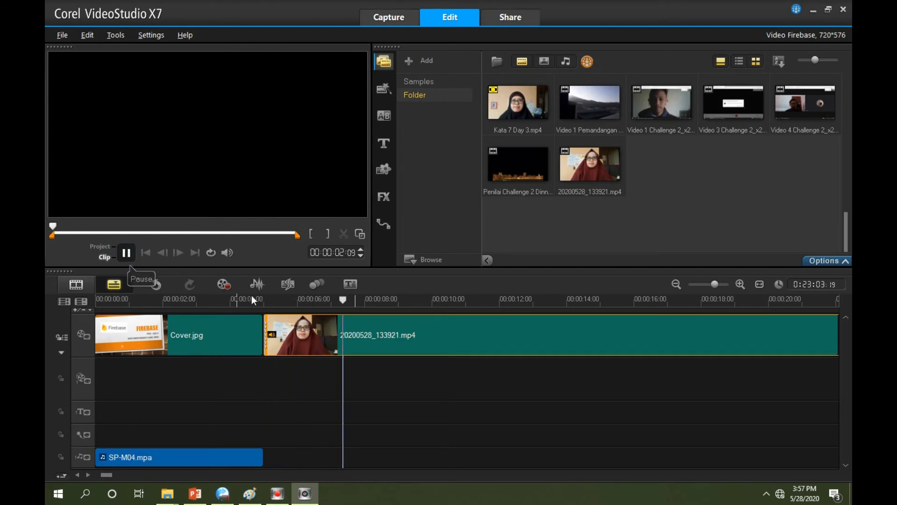
pyautogui.click(316, 302)
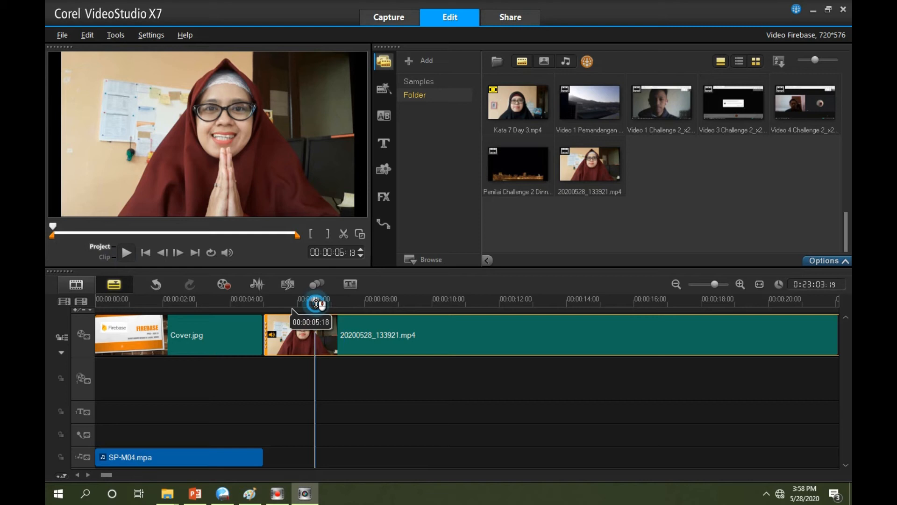
pyautogui.click(343, 234)
pyautogui.click(288, 352)
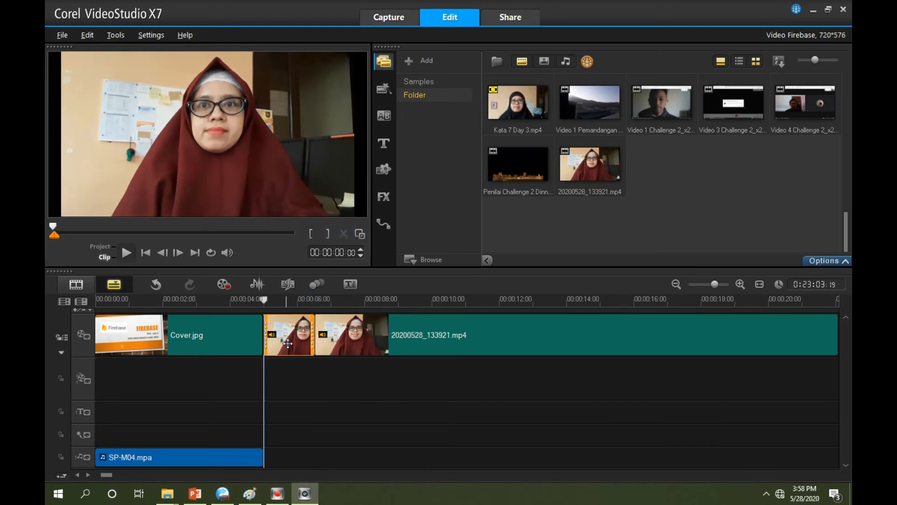
pyautogui.press('Delete')
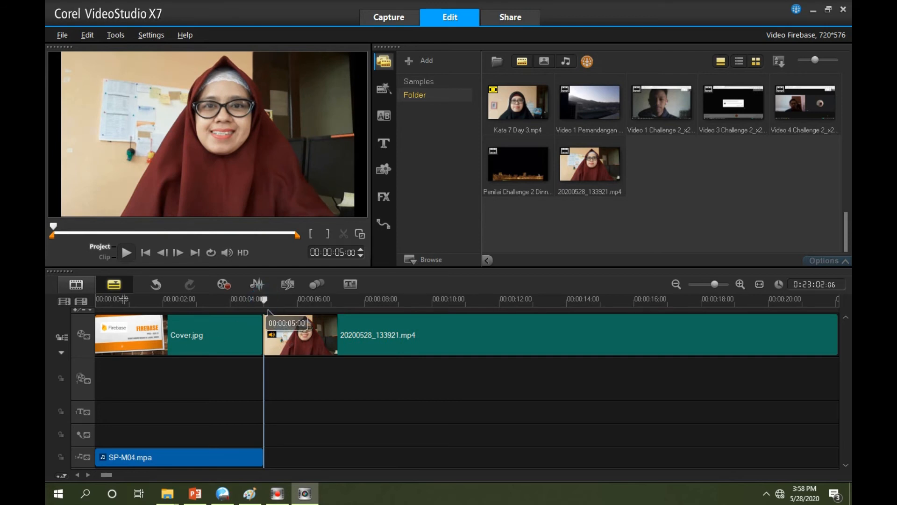
# Play 20200528_133921_x264.mp4 to find the cut, split it at 00:00:41:00 and move the second part straight down to the overlay track
pyautogui.click(124, 253)
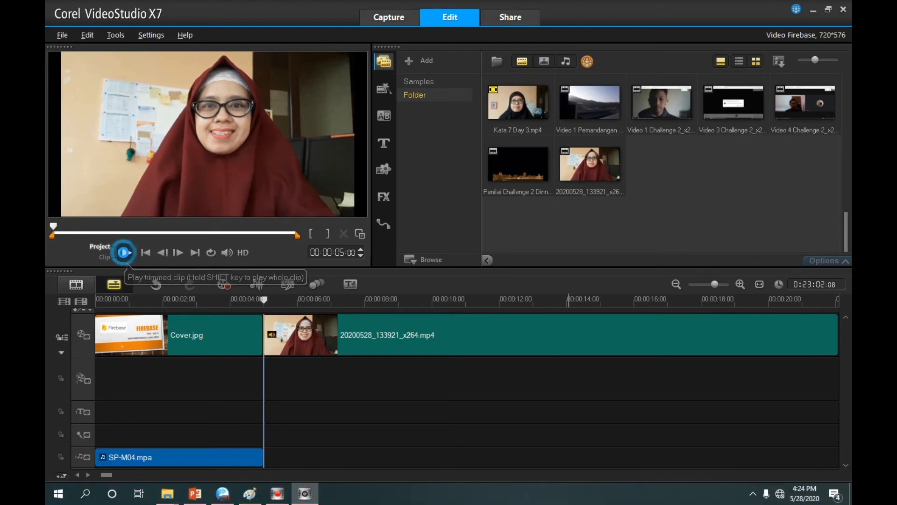
pyautogui.click(125, 253)
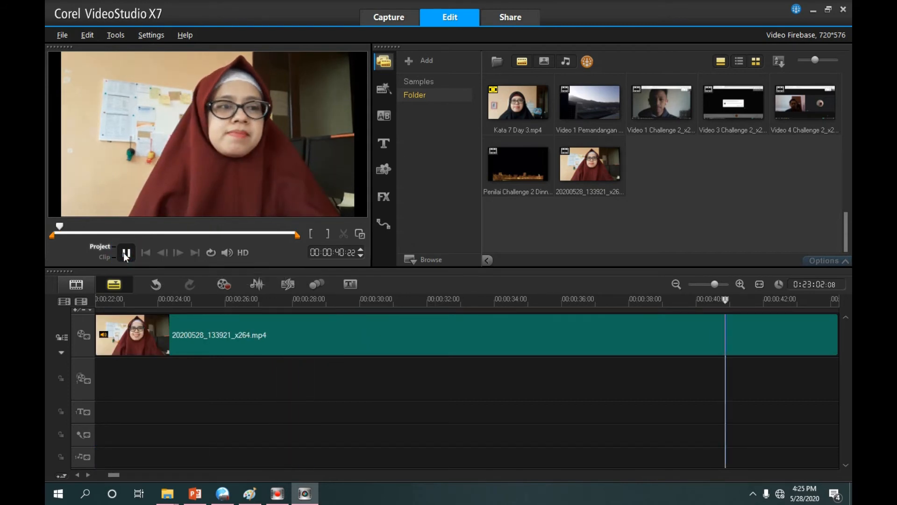
pyautogui.click(125, 254)
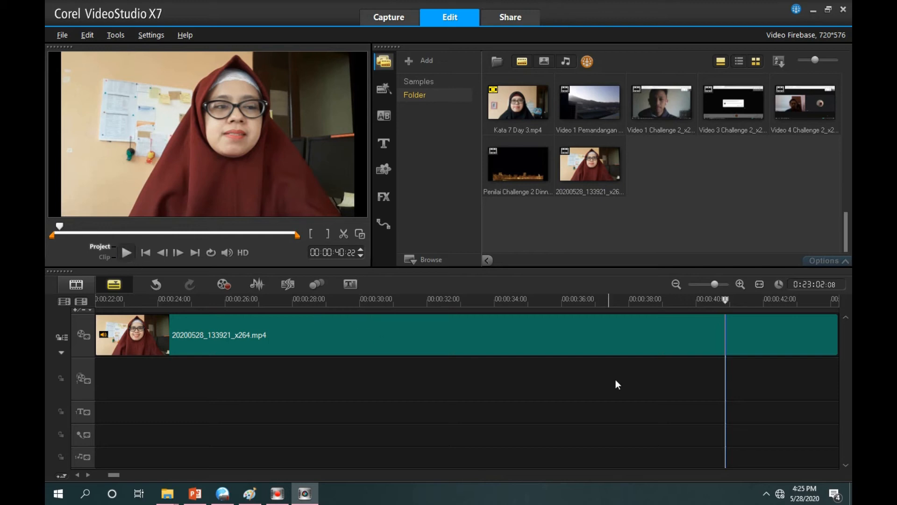
pyautogui.click(731, 301)
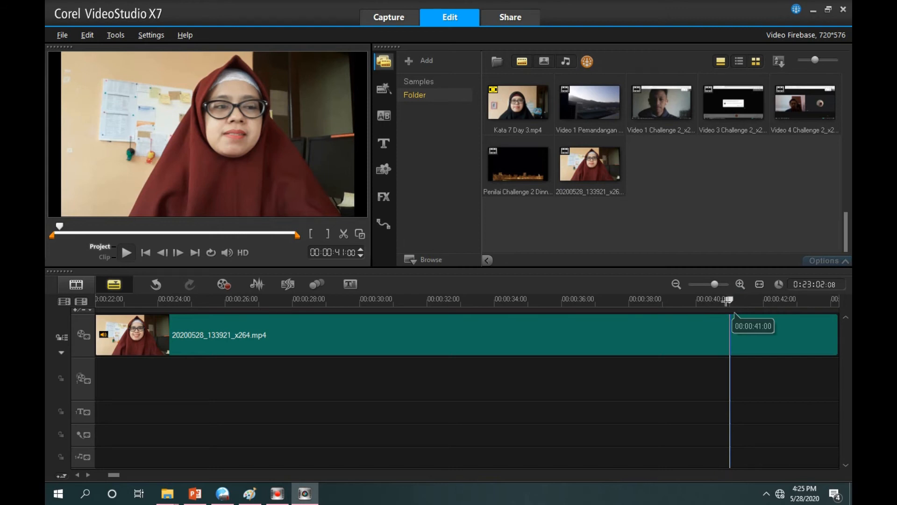
pyautogui.click(345, 234)
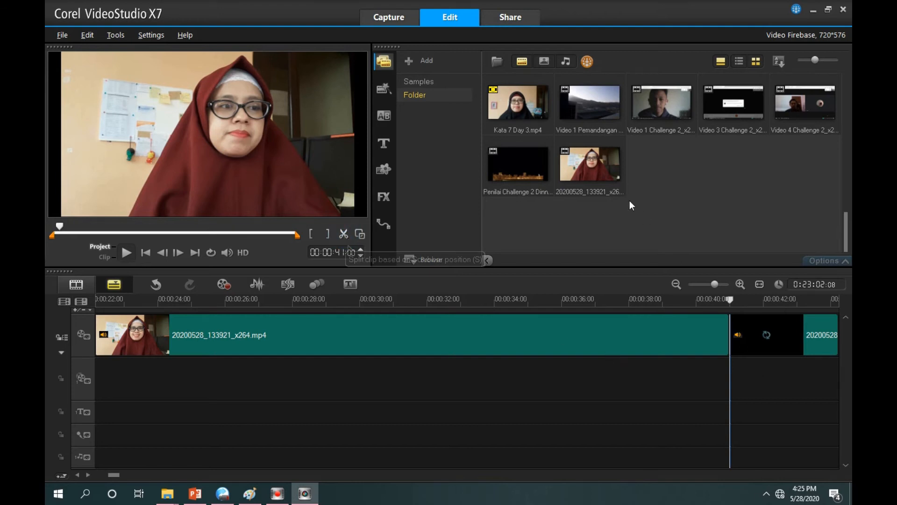
pyautogui.click(755, 331)
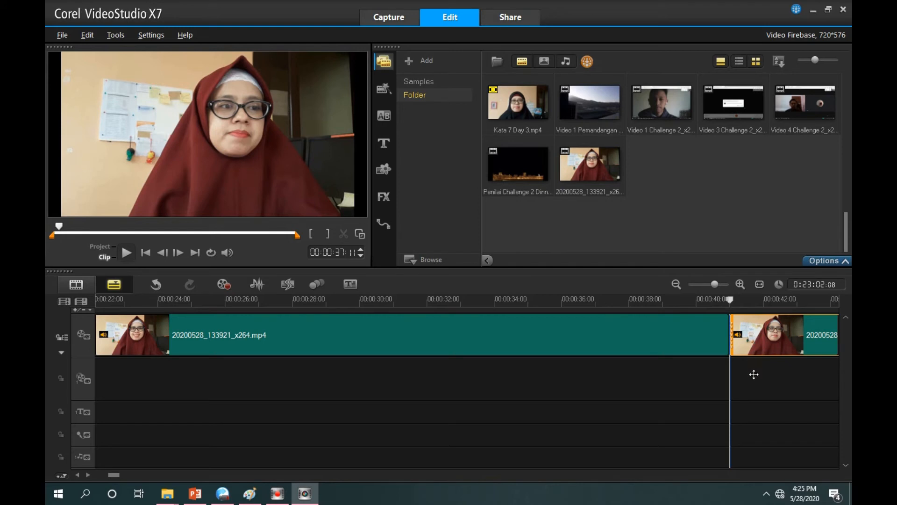
pyautogui.moveTo(755, 383); pyautogui.dragTo(755, 386)
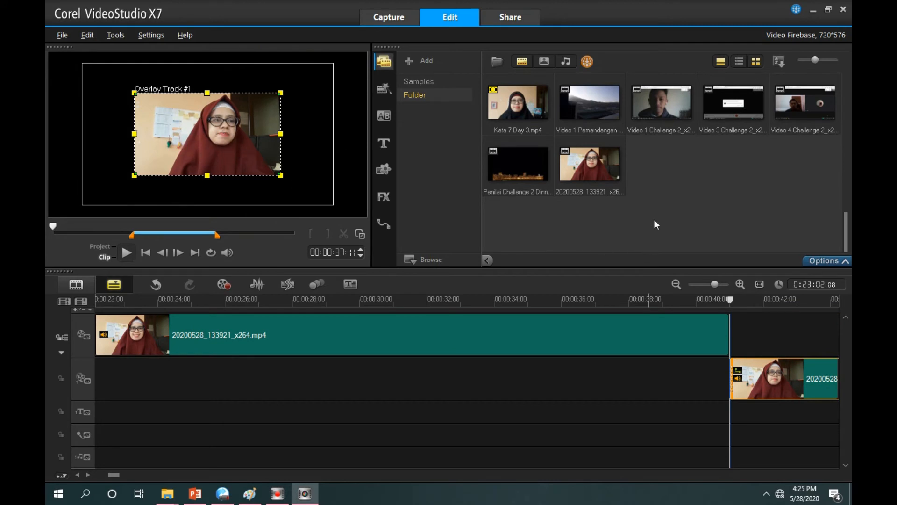
# Import page2.jpg from the Gambar Firebase folder and place it on the video track at 00:00:41:00, after the first part of the clip
pyautogui.click(545, 62)
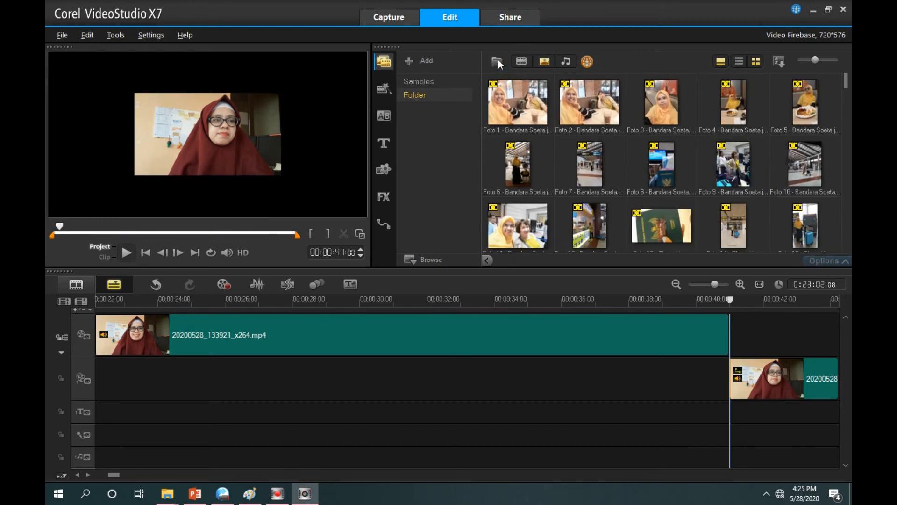
pyautogui.click(497, 62)
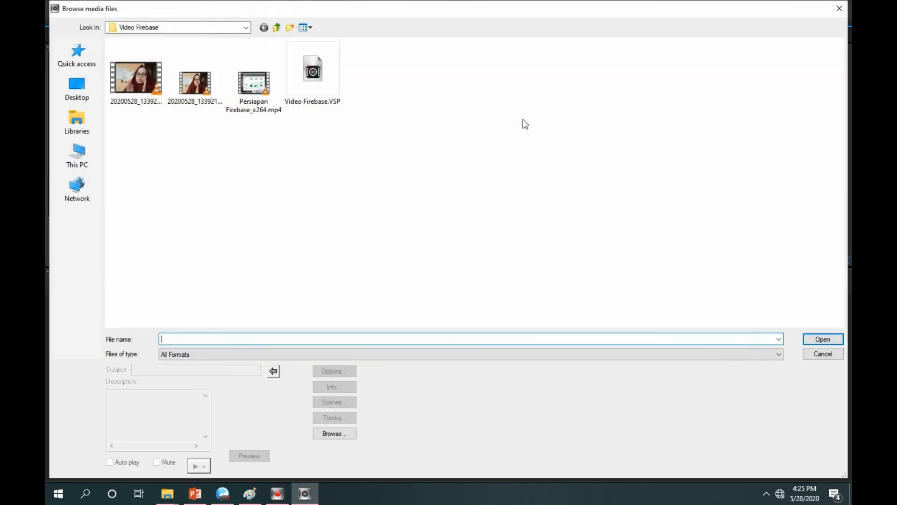
pyautogui.click(278, 28)
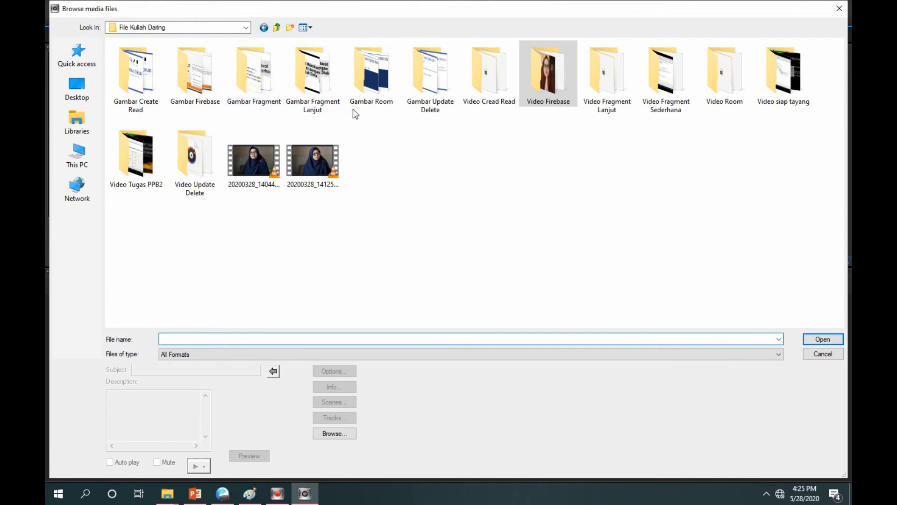
pyautogui.doubleClick(197, 88)
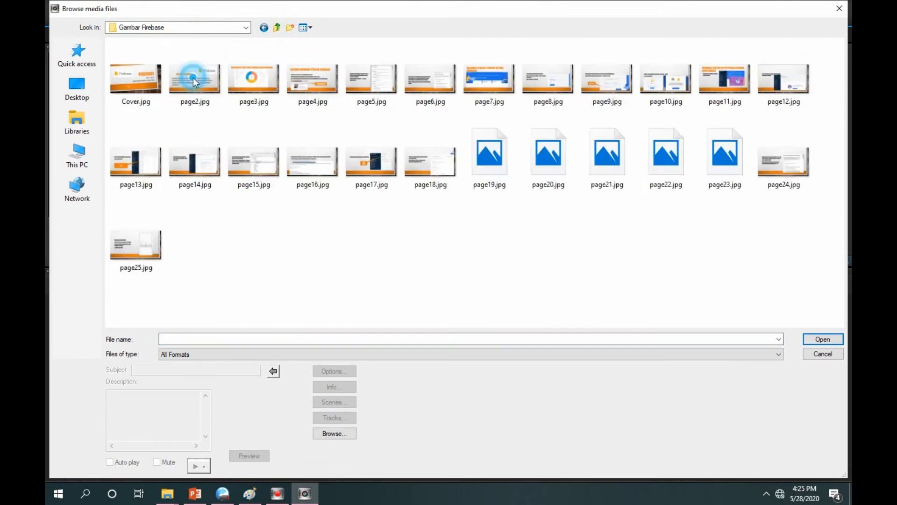
pyautogui.doubleClick(192, 77)
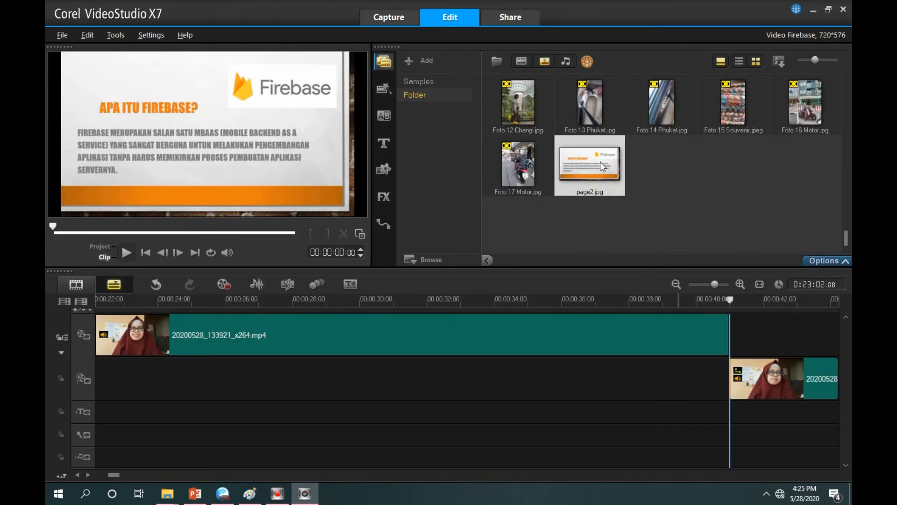
pyautogui.moveTo(594, 162); pyautogui.dragTo(751, 316)
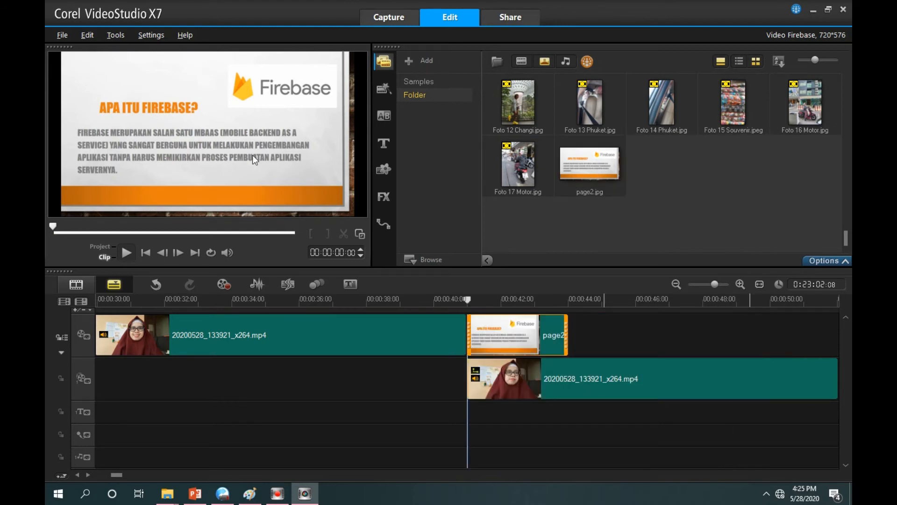
# Shrink the overlay clip to a small picture-in-picture in the upper-left corner of the page2.jpg slide and play the result
pyautogui.click(489, 385)
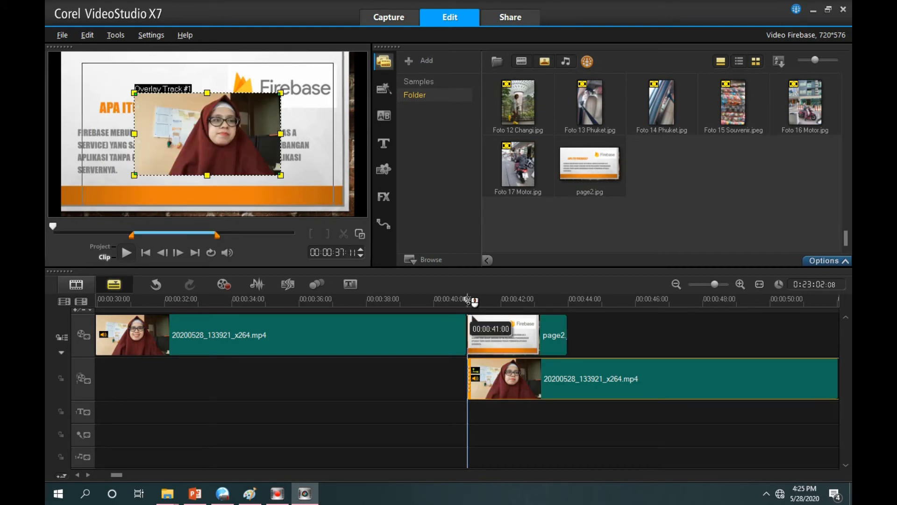
pyautogui.moveTo(281, 177); pyautogui.dragTo(101, 80)
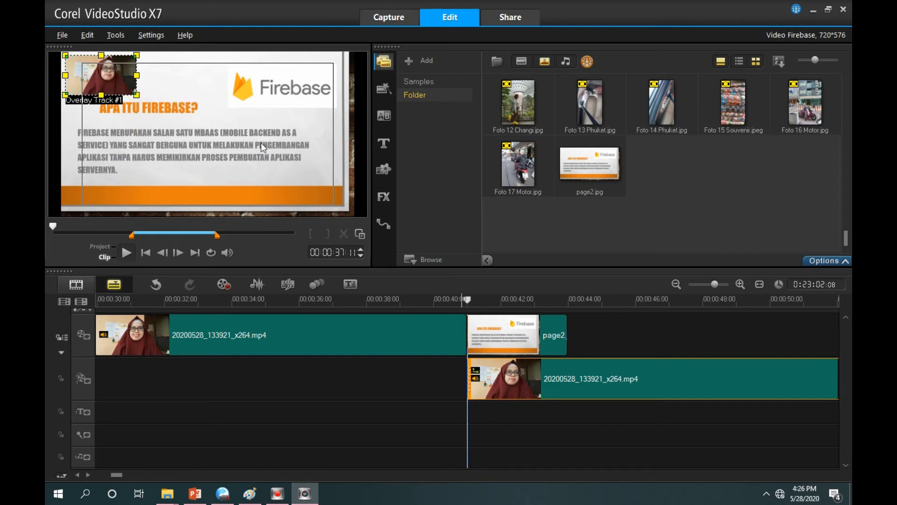
pyautogui.click(126, 253)
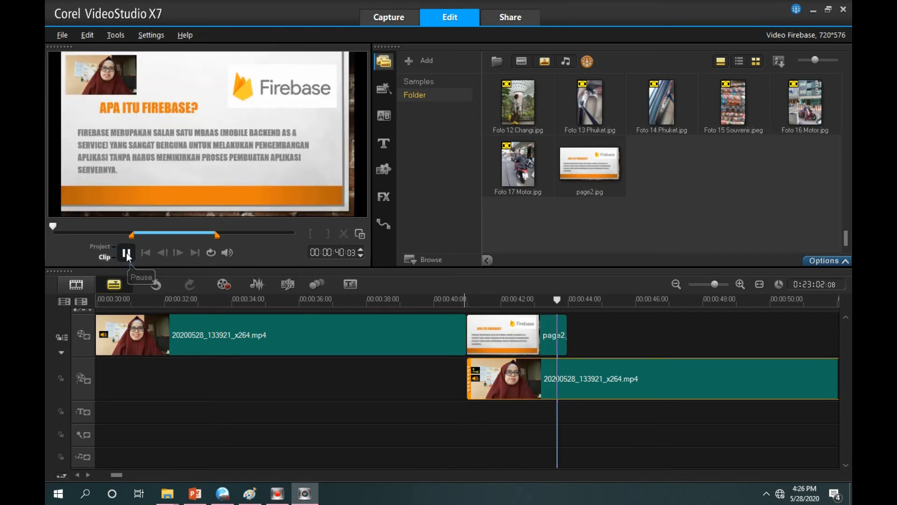
# Stop the preview and delete the page2.jpg slide from the video track, leaving the overlay clip in place
pyautogui.click(126, 253)
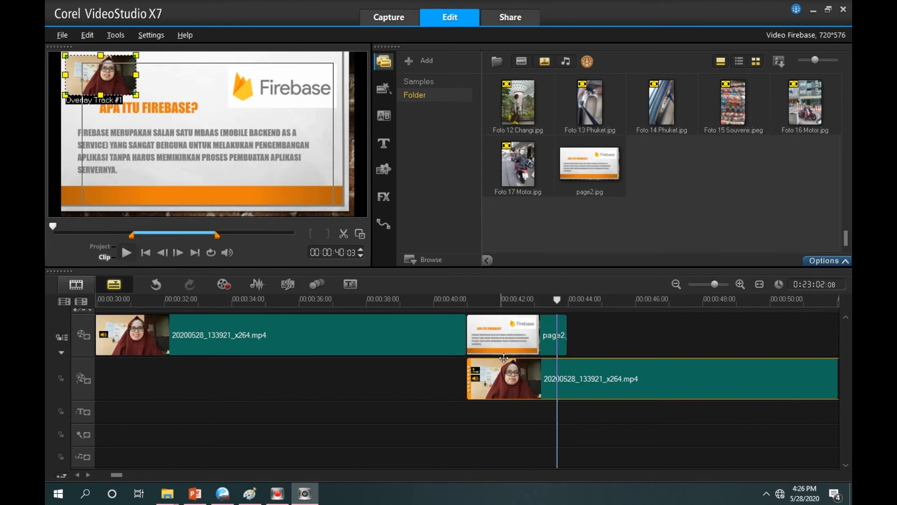
pyautogui.moveTo(514, 340); pyautogui.dragTo(612, 346)
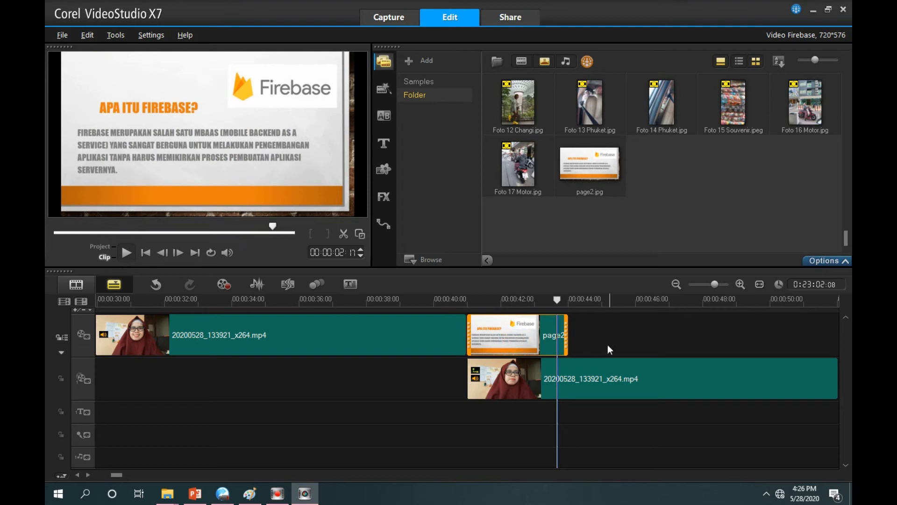
pyautogui.click(516, 337)
pyautogui.click(510, 334)
pyautogui.press('Delete')
# Preview the start of the overlay clip from 00:00:41:00 and split it at 00:00:42:00
pyautogui.click(490, 359)
pyautogui.click(484, 379)
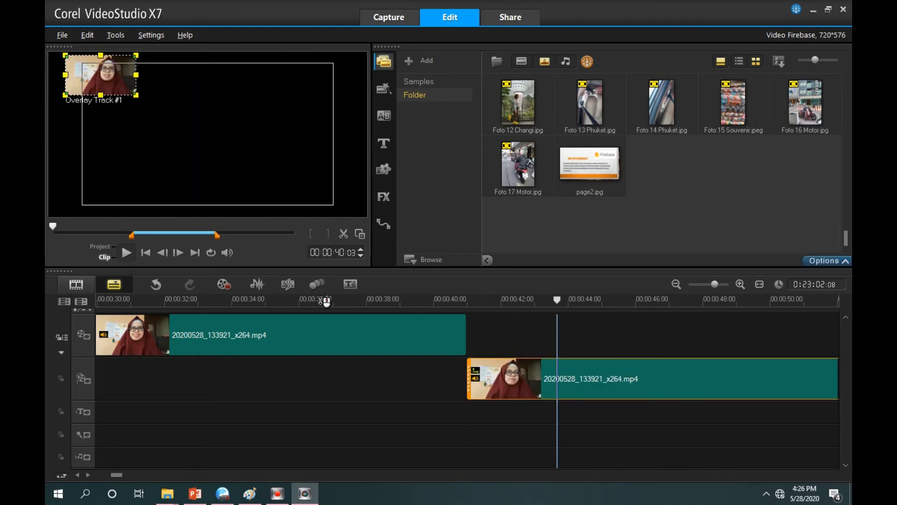
pyautogui.click(124, 253)
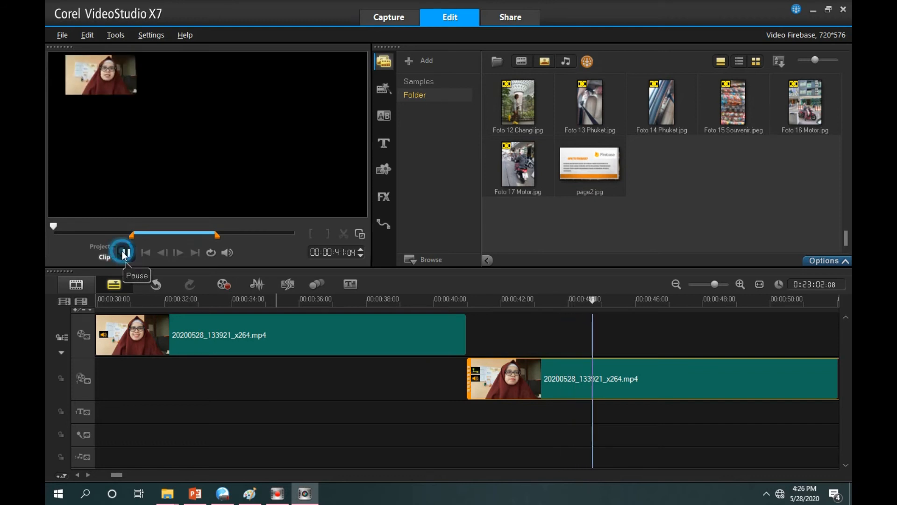
pyautogui.click(467, 302)
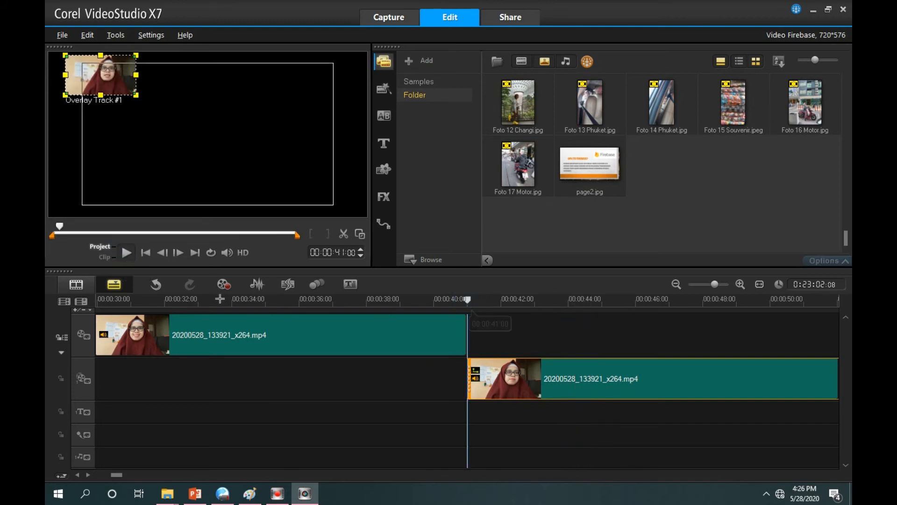
pyautogui.click(126, 253)
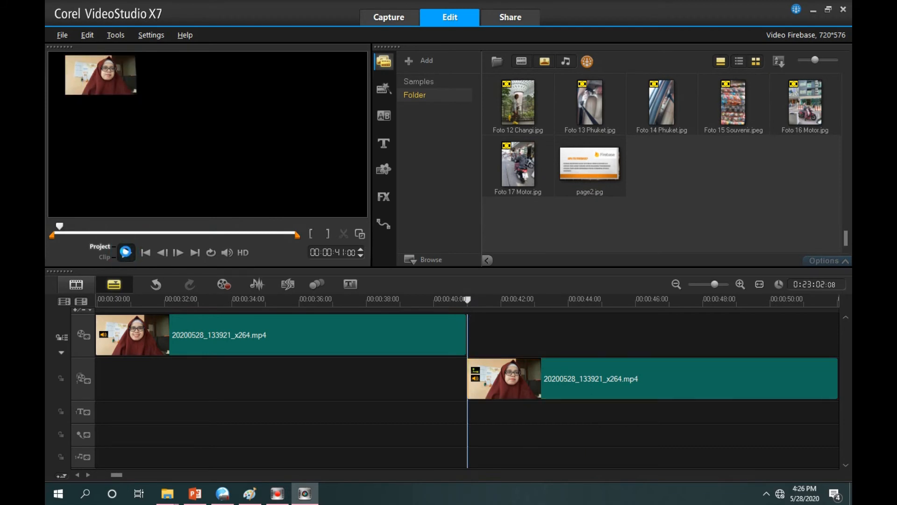
pyautogui.click(126, 252)
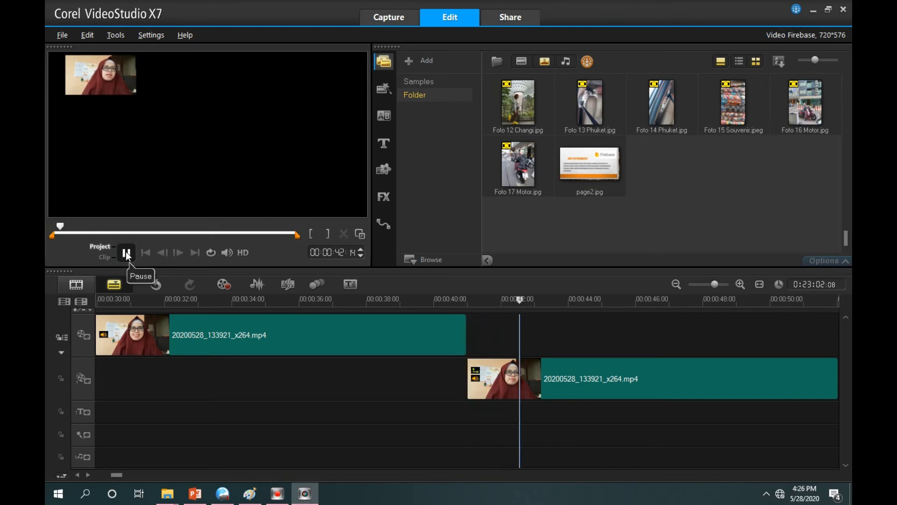
pyautogui.click(501, 300)
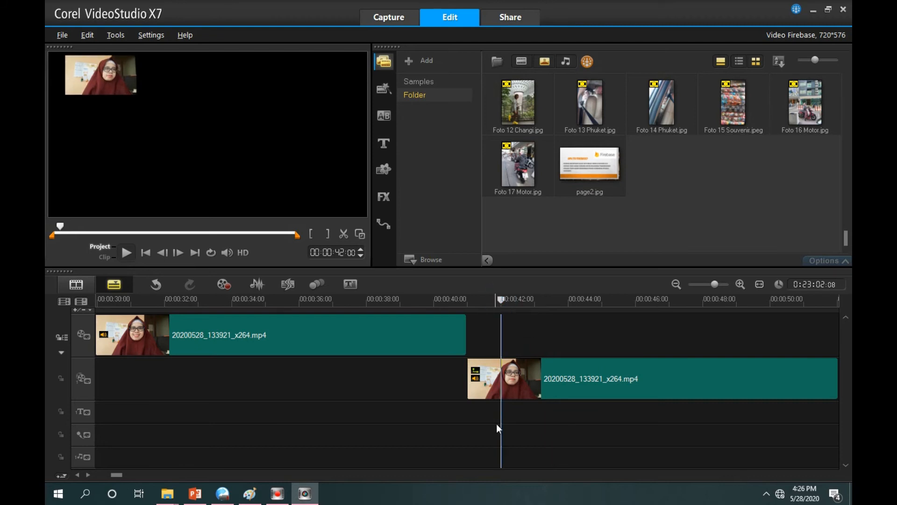
pyautogui.click(343, 234)
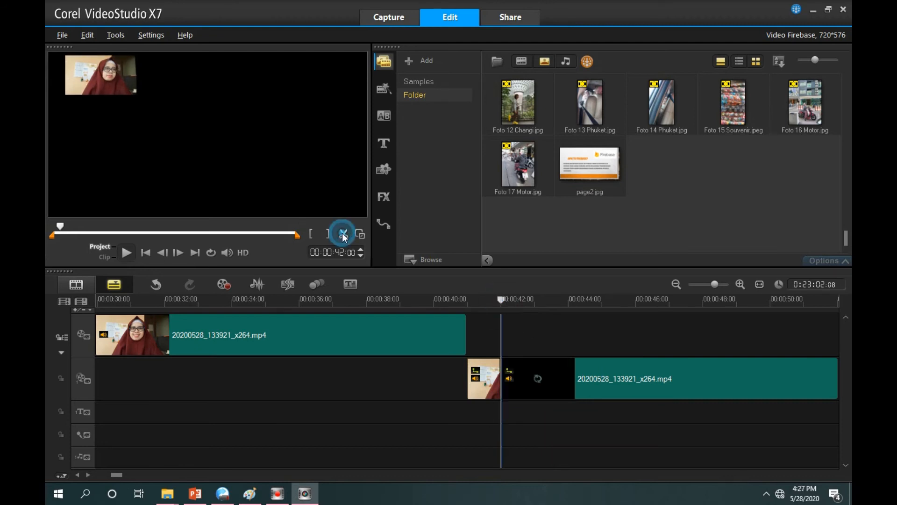
# Delete the one-second opening piece of the overlay clip and move the remaining part back to start at 00:00:41:00
pyautogui.click(488, 384)
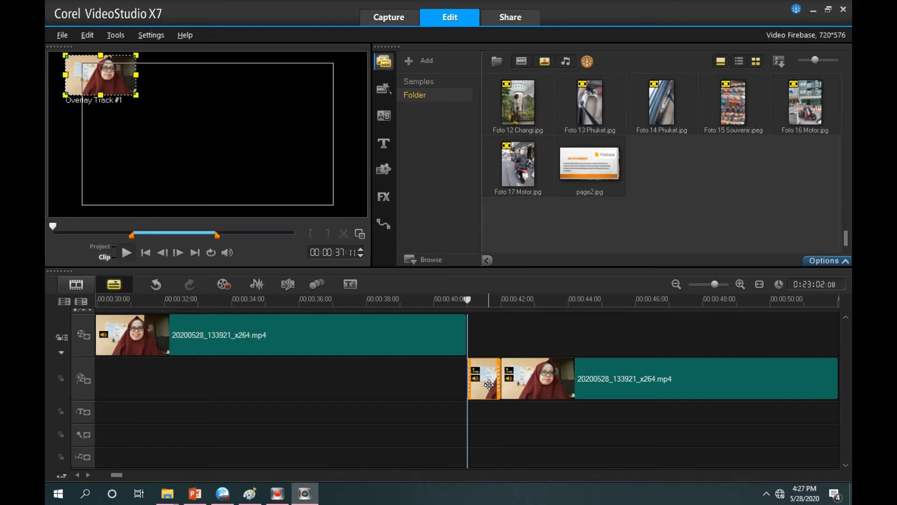
pyautogui.rightClick(488, 384)
pyautogui.click(554, 95)
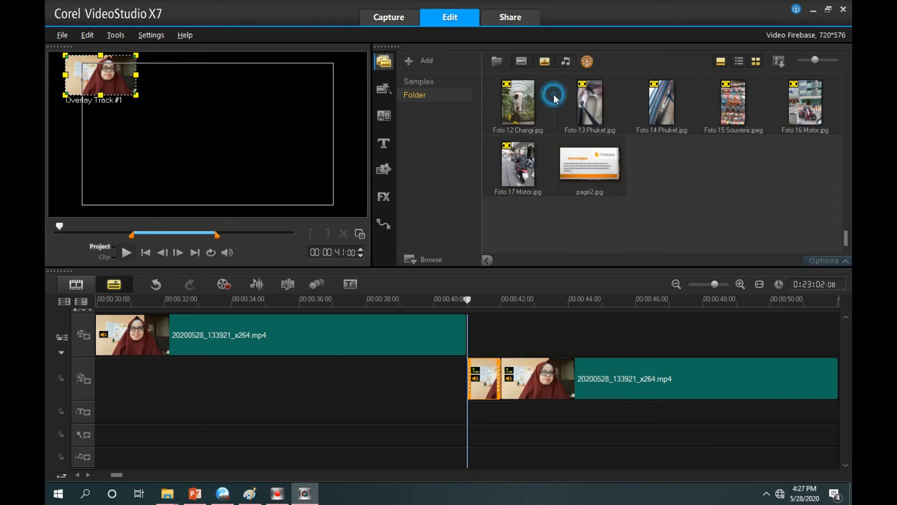
pyautogui.moveTo(527, 379); pyautogui.dragTo(496, 382)
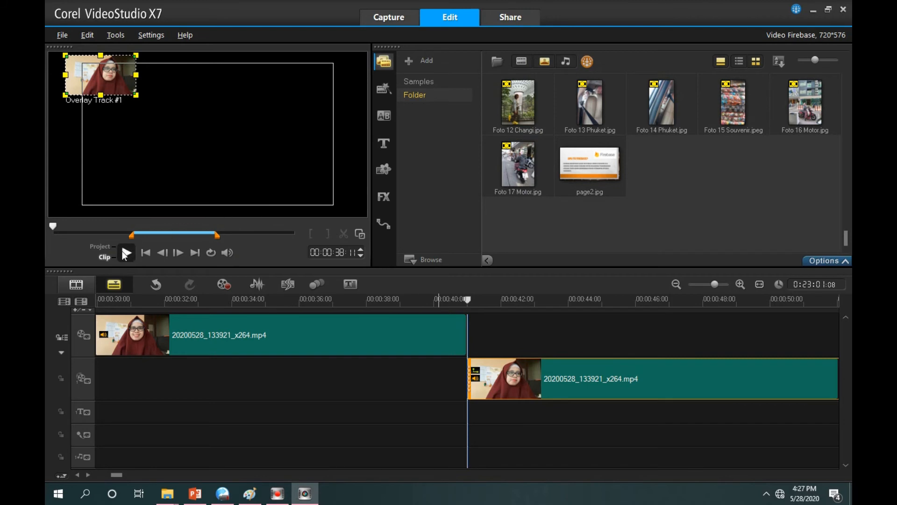
# Play the overlay clip to find the unwanted passage and split it at 00:00:55:07 and 00:00:56:08
pyautogui.click(124, 253)
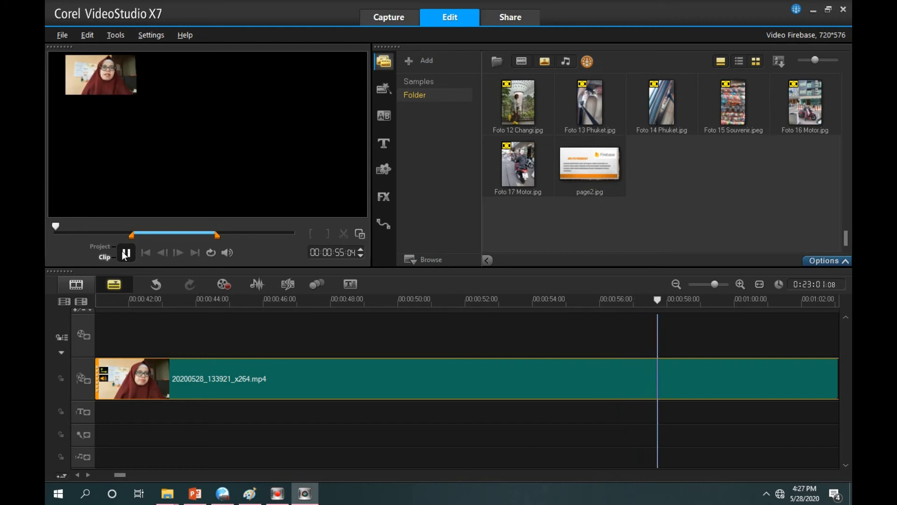
pyautogui.click(123, 253)
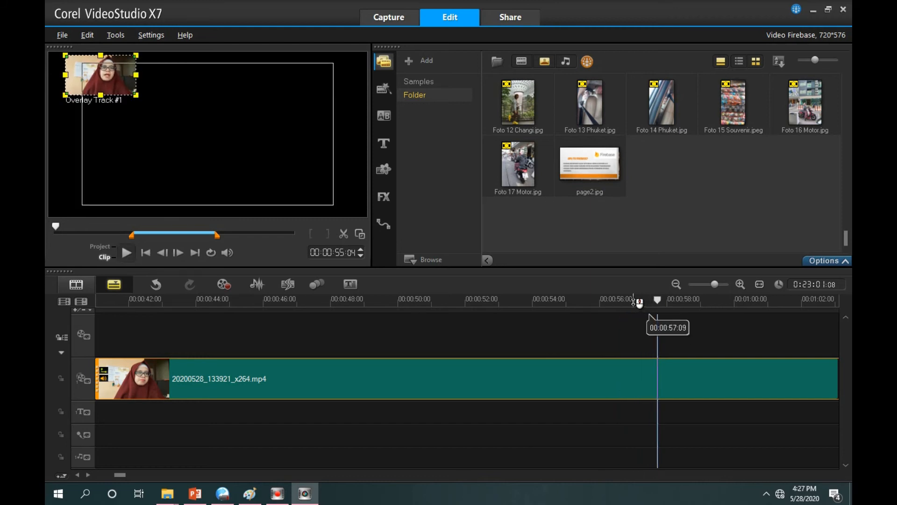
pyautogui.click(126, 253)
pyautogui.click(566, 302)
pyautogui.click(123, 254)
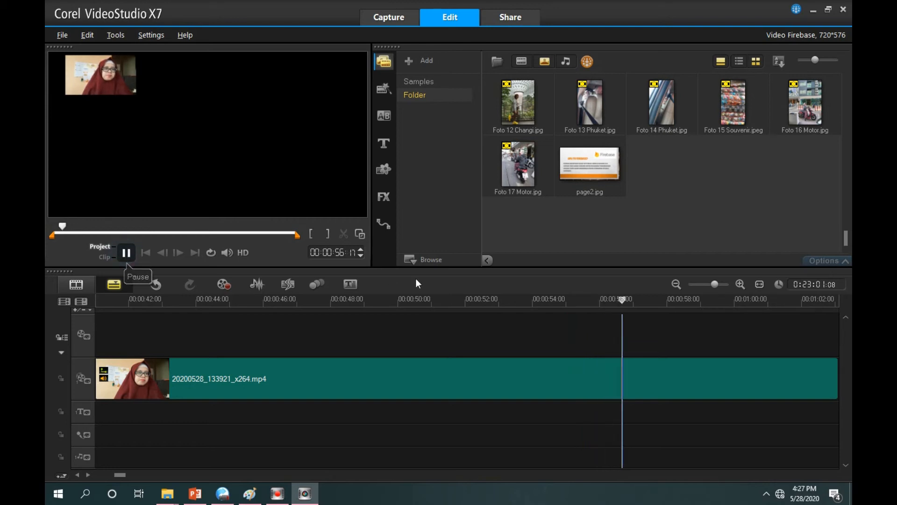
pyautogui.click(576, 299)
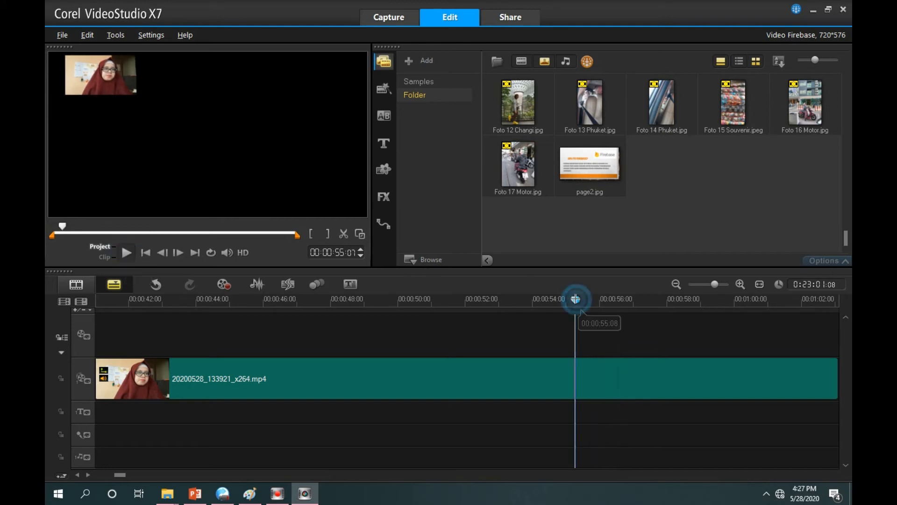
pyautogui.click(343, 233)
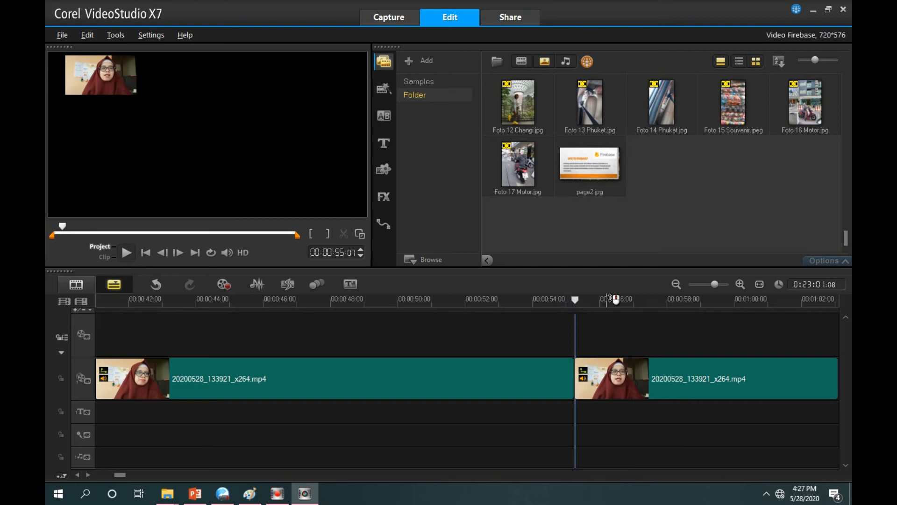
pyautogui.click(611, 300)
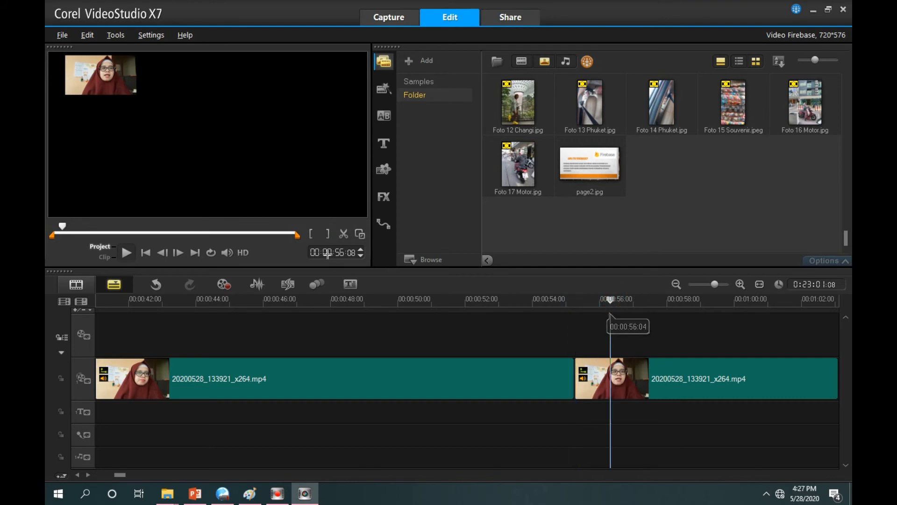
pyautogui.click(344, 234)
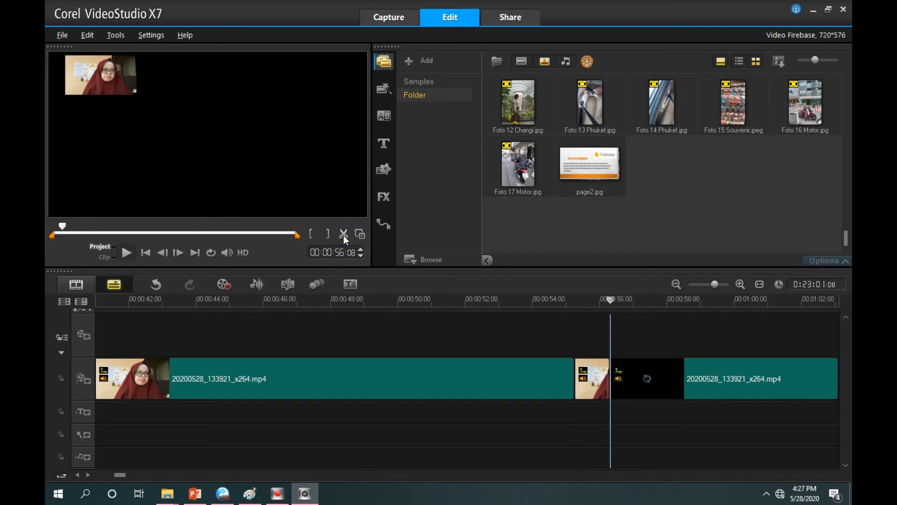
# Delete the short middle piece of the overlay clip and move the following part against the first to close the gap
pyautogui.click(597, 382)
pyautogui.rightClick(597, 382)
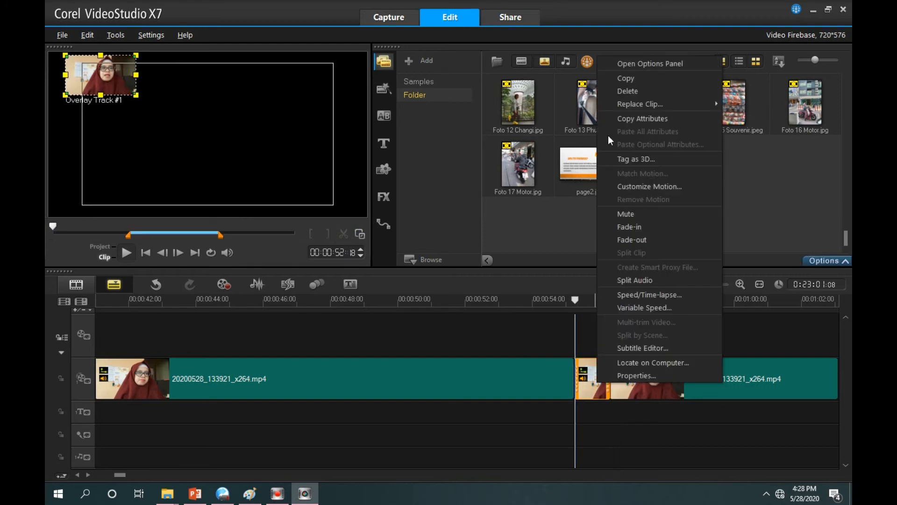
pyautogui.click(624, 92)
pyautogui.click(652, 381)
pyautogui.moveTo(599, 382); pyautogui.dragTo(608, 386)
# Play the overlay from about 00:00:53:03 to find the next cut and split the clip at 00:01:19:00
pyautogui.click(503, 301)
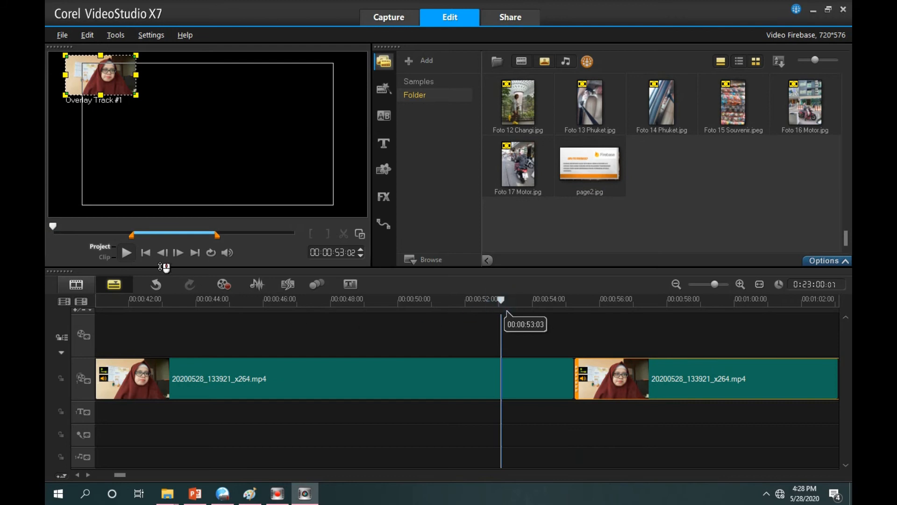
pyautogui.click(125, 252)
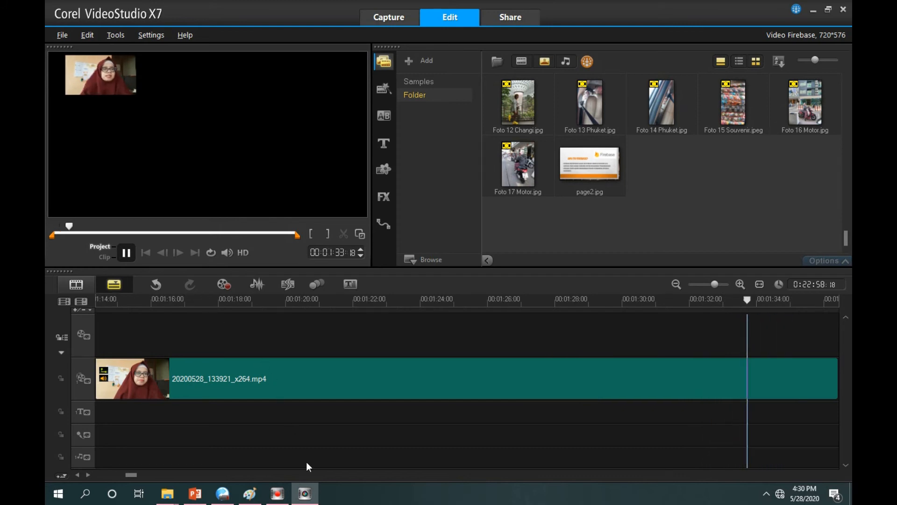
pyautogui.press('space')
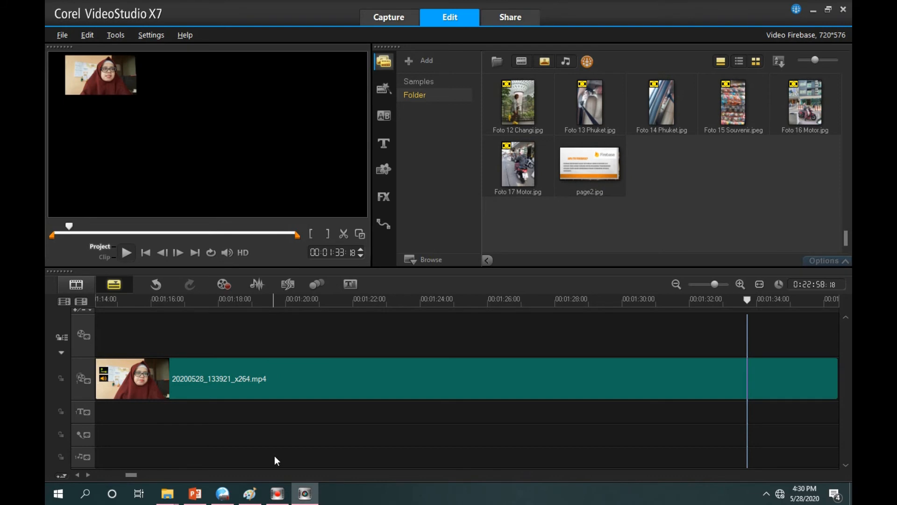
pyautogui.click(252, 300)
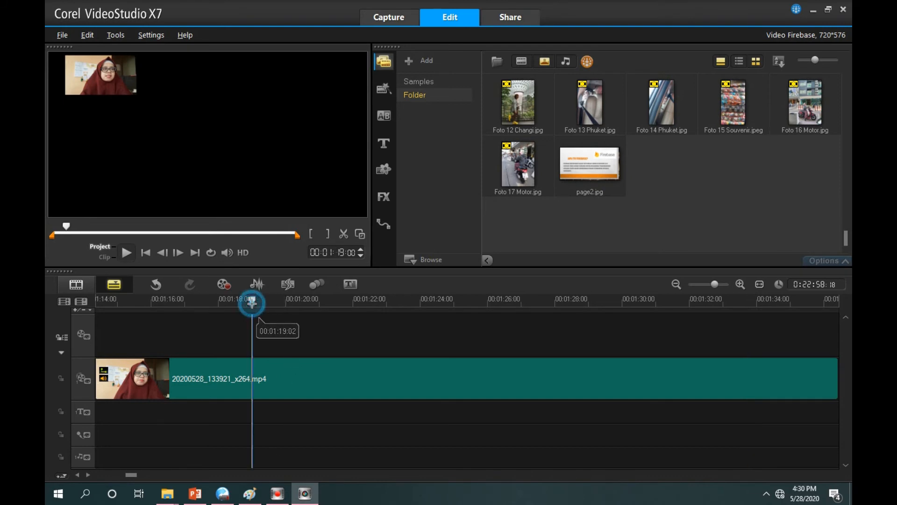
pyautogui.click(126, 253)
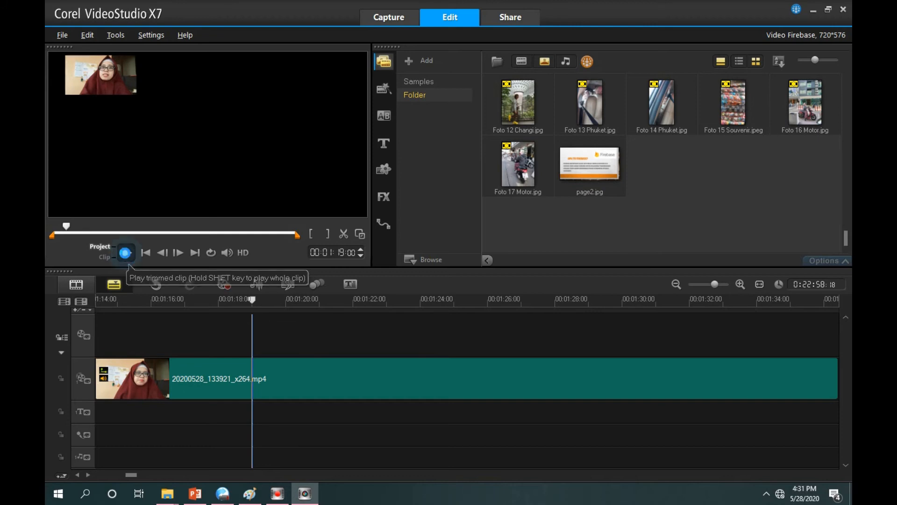
pyautogui.click(125, 254)
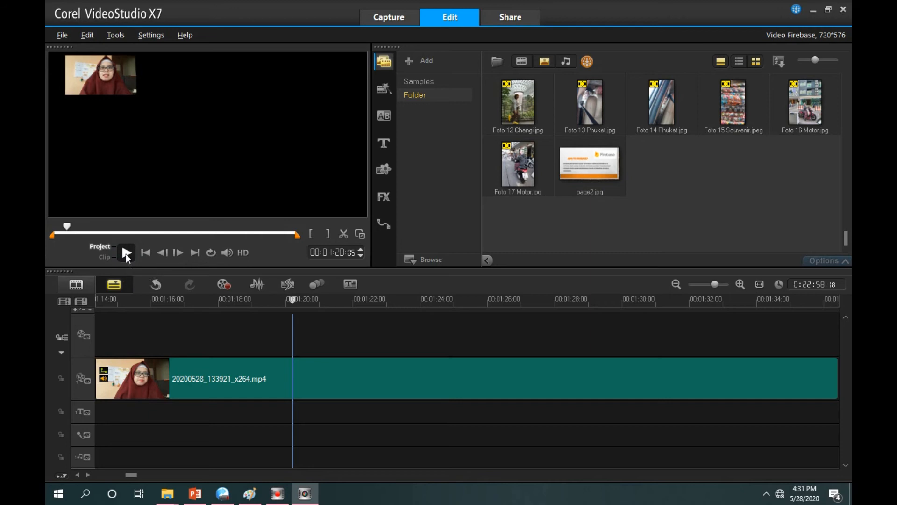
pyautogui.click(252, 301)
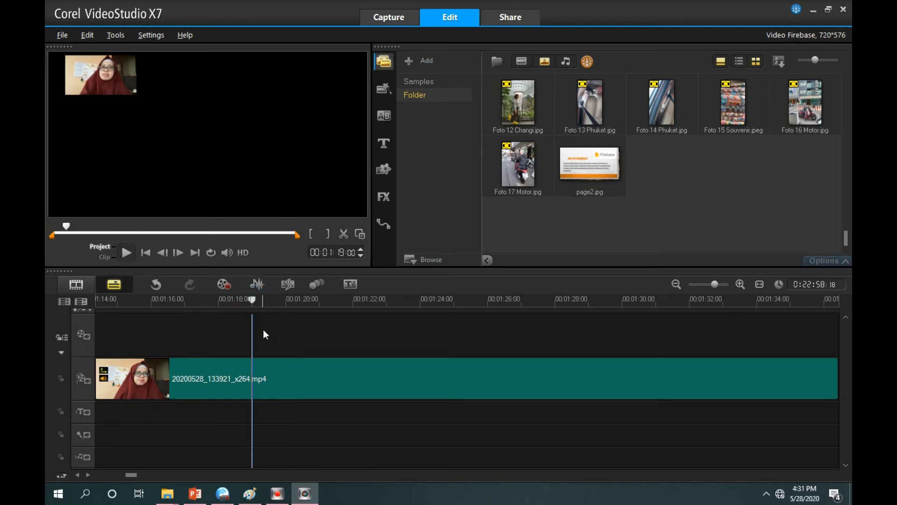
pyautogui.click(344, 234)
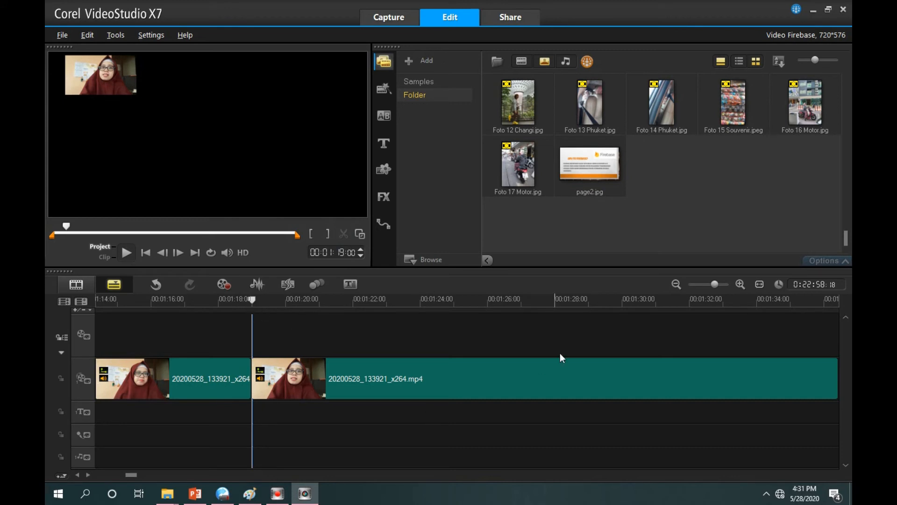
# Place page2.jpg on the video track at 00:00:41:00, above the start of the overlay clip, and extend it to about 10 seconds
pyautogui.moveTo(127, 476); pyautogui.dragTo(116, 472)
pyautogui.moveTo(585, 164); pyautogui.dragTo(327, 327)
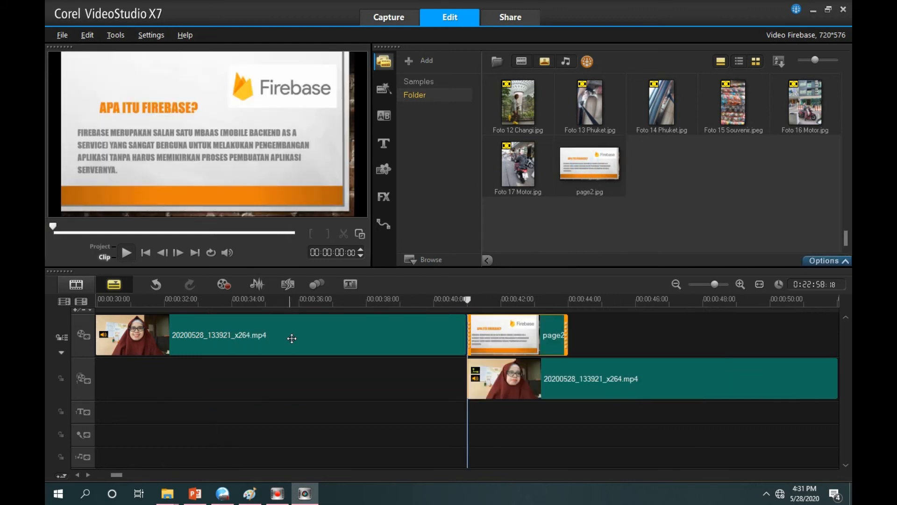
pyautogui.moveTo(567, 335); pyautogui.dragTo(799, 336)
# Stretch the page2.jpg slide further along the overlay clips to a duration of about 53 seconds
pyautogui.click(132, 475)
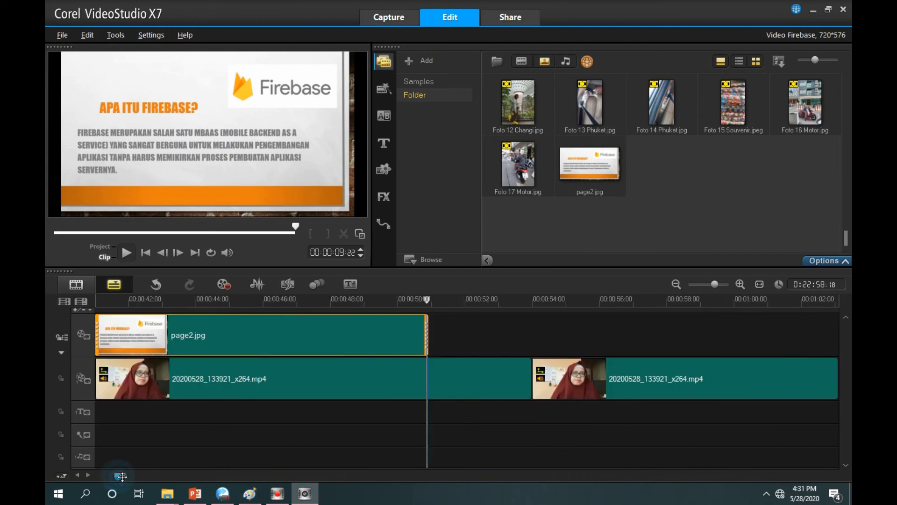
pyautogui.moveTo(257, 334); pyautogui.dragTo(705, 355)
pyautogui.click(122, 475)
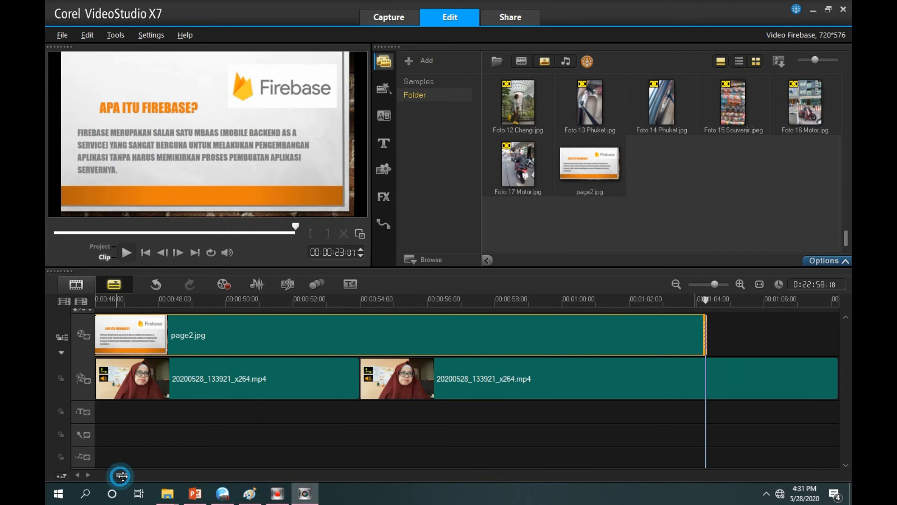
pyautogui.moveTo(128, 475); pyautogui.dragTo(125, 475)
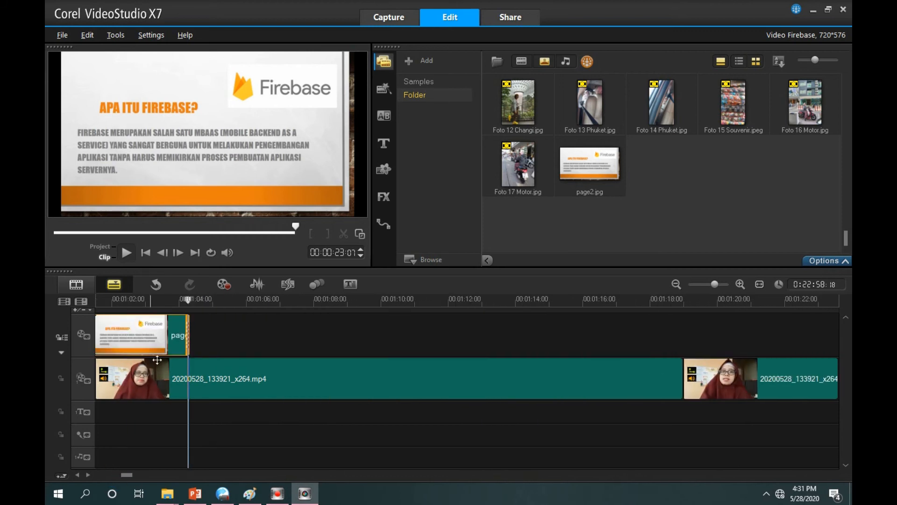
pyautogui.moveTo(190, 340); pyautogui.dragTo(704, 341)
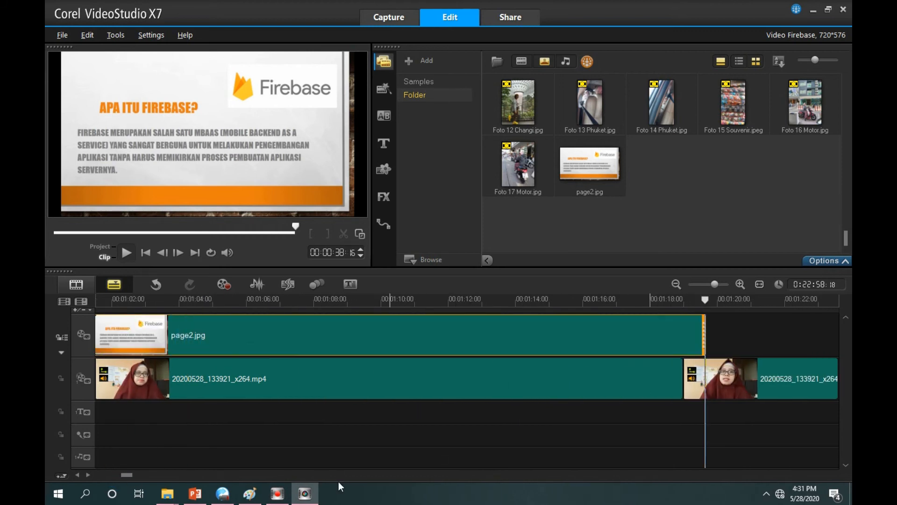
pyautogui.moveTo(125, 474); pyautogui.dragTo(130, 475)
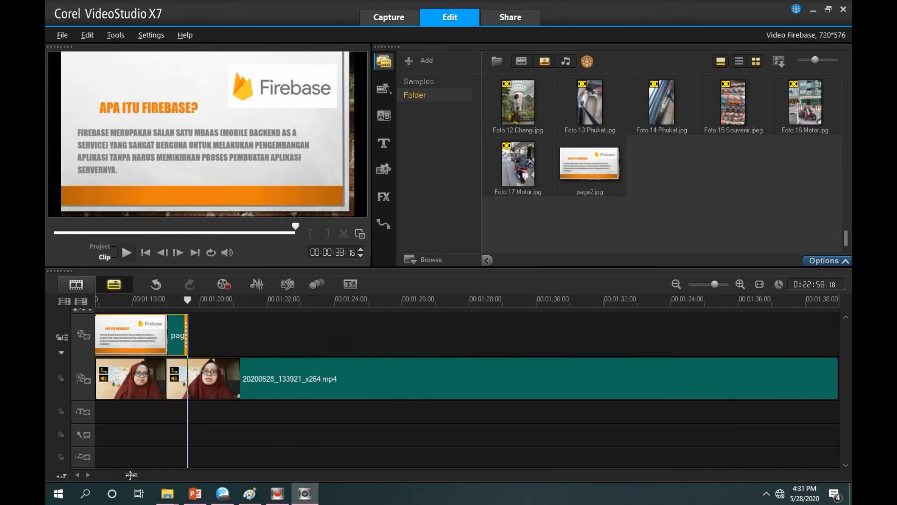
pyautogui.moveTo(186, 334); pyautogui.dragTo(664, 341)
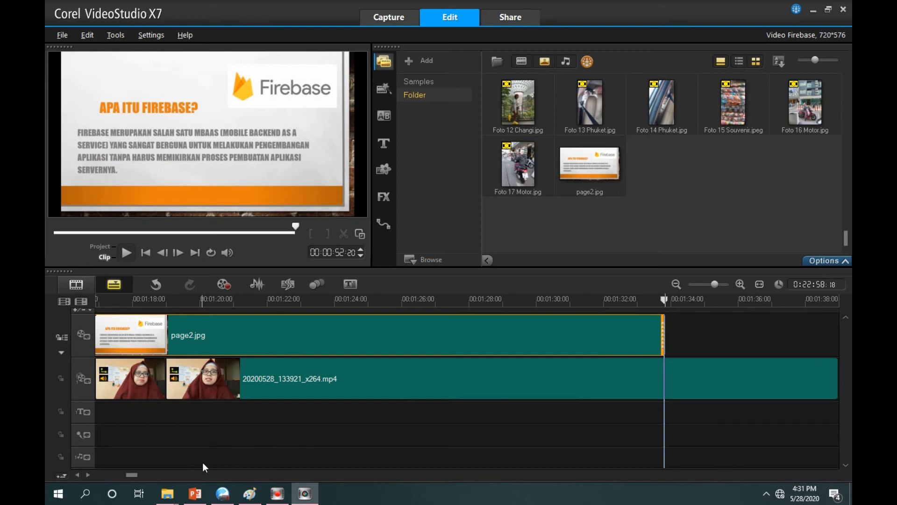
# Shorten page2.jpg to about 38 seconds to end at the overlay split, and play the project from 00:00:40:24 to check it
pyautogui.moveTo(136, 475); pyautogui.dragTo(135, 476)
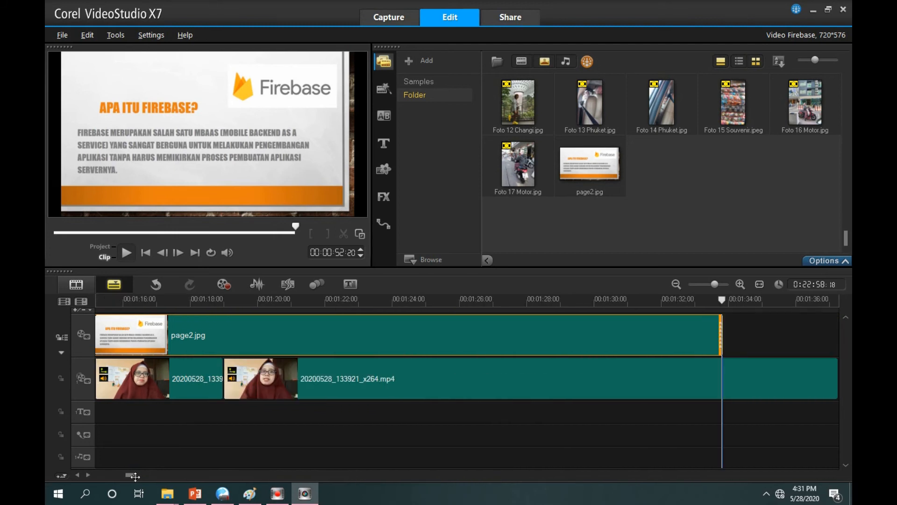
pyautogui.moveTo(718, 329); pyautogui.dragTo(224, 330)
pyautogui.moveTo(130, 474); pyautogui.dragTo(120, 473)
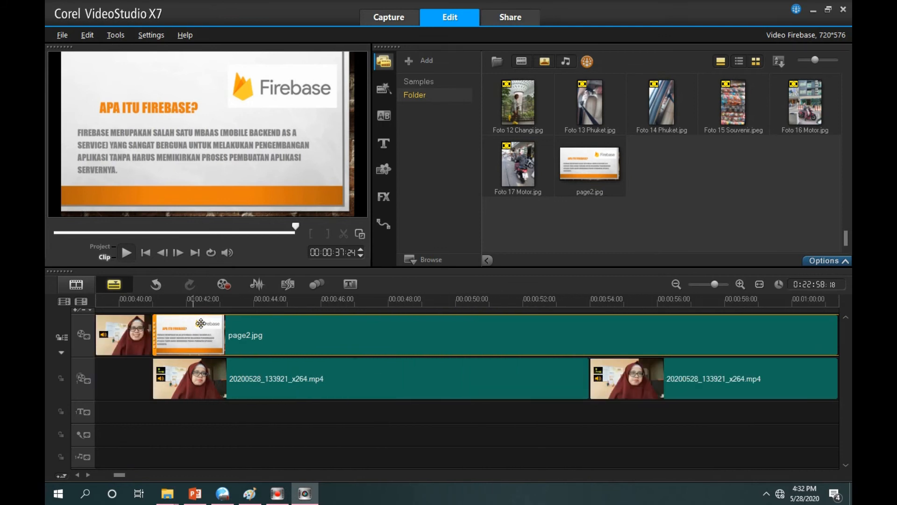
pyautogui.click(152, 303)
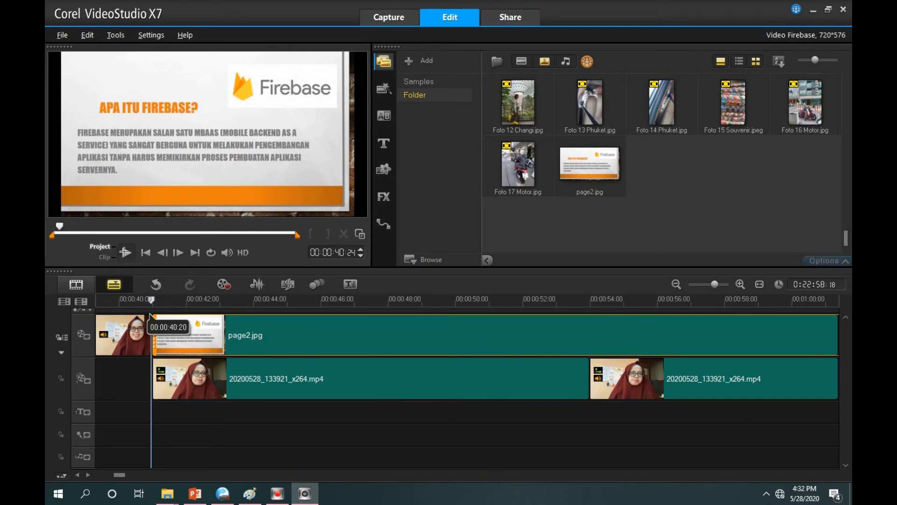
pyautogui.click(126, 253)
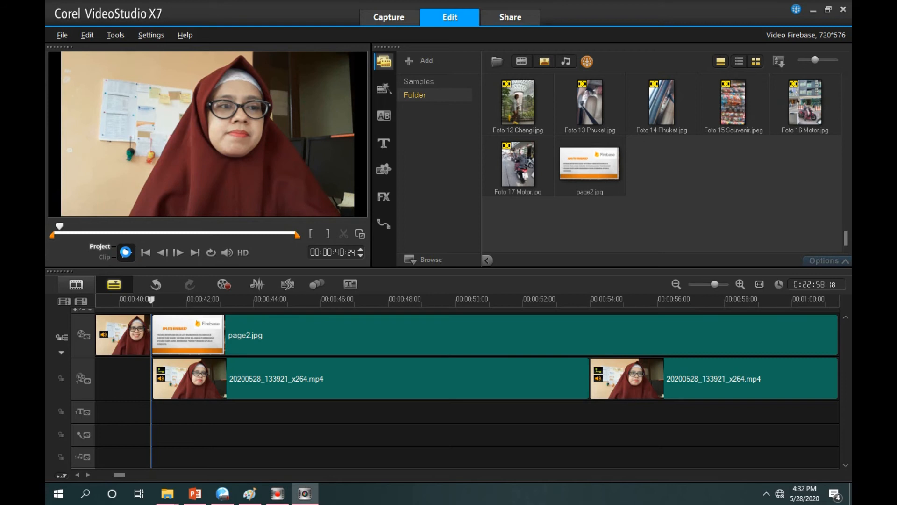
pyautogui.click(126, 252)
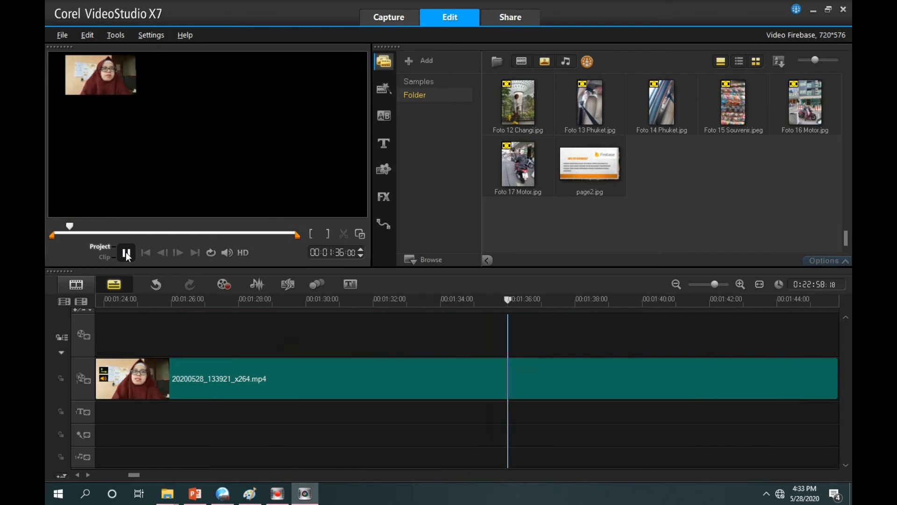
# Split the overlay clip at 00:01:34:00 and move the piece starting at 00:01:19:00 onto the video track after page2.jpg
pyautogui.click(440, 299)
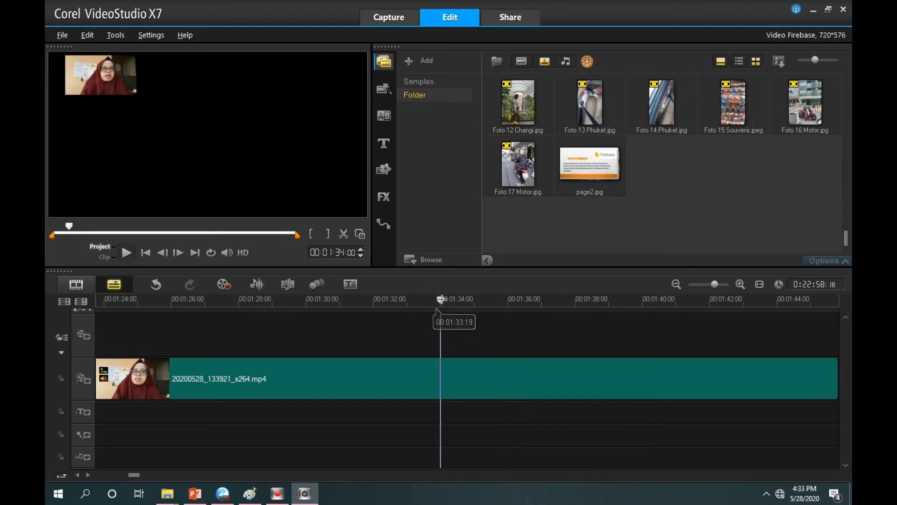
pyautogui.click(343, 234)
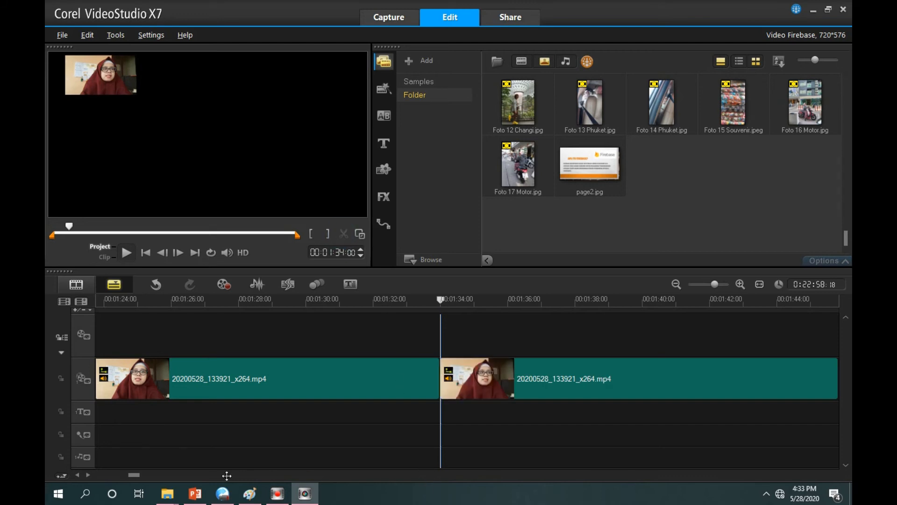
pyautogui.moveTo(140, 476); pyautogui.dragTo(133, 476)
pyautogui.click(210, 376)
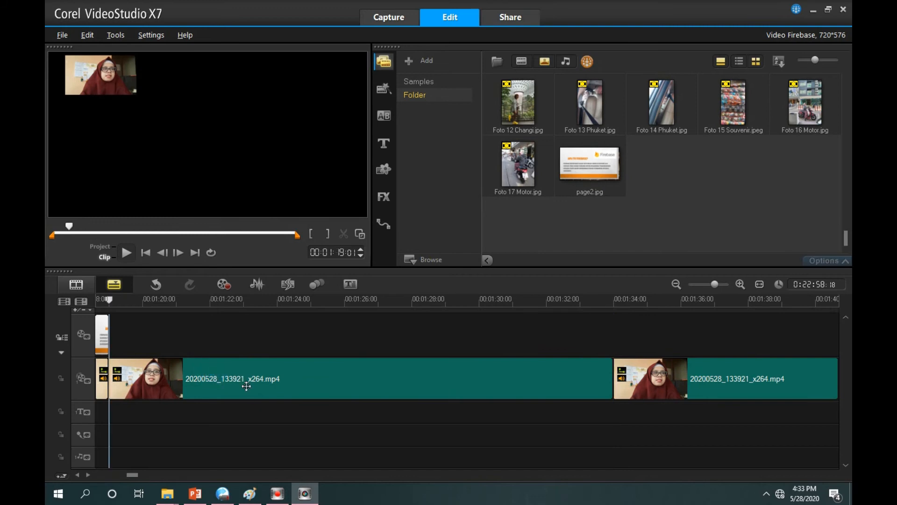
pyautogui.moveTo(237, 386); pyautogui.dragTo(237, 348)
# Import page3.jpg from the Gambar Firebase folder and place it on the video track at 00:01:34:00, directly after the presenter clip
pyautogui.moveTo(138, 472); pyautogui.dragTo(142, 474)
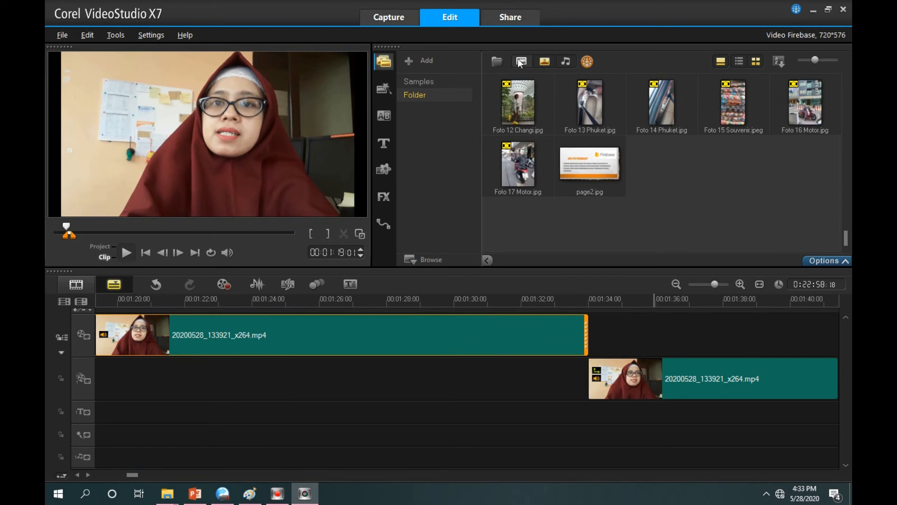
pyautogui.click(495, 61)
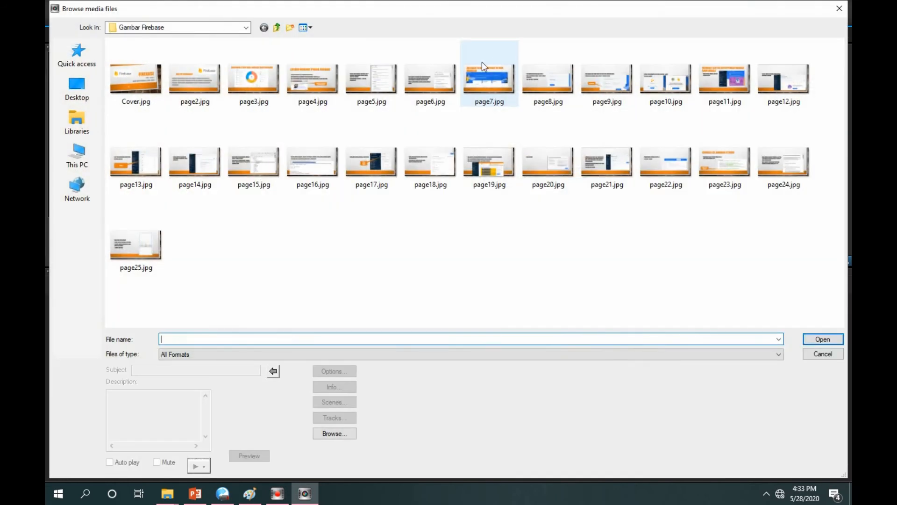
pyautogui.click(251, 83)
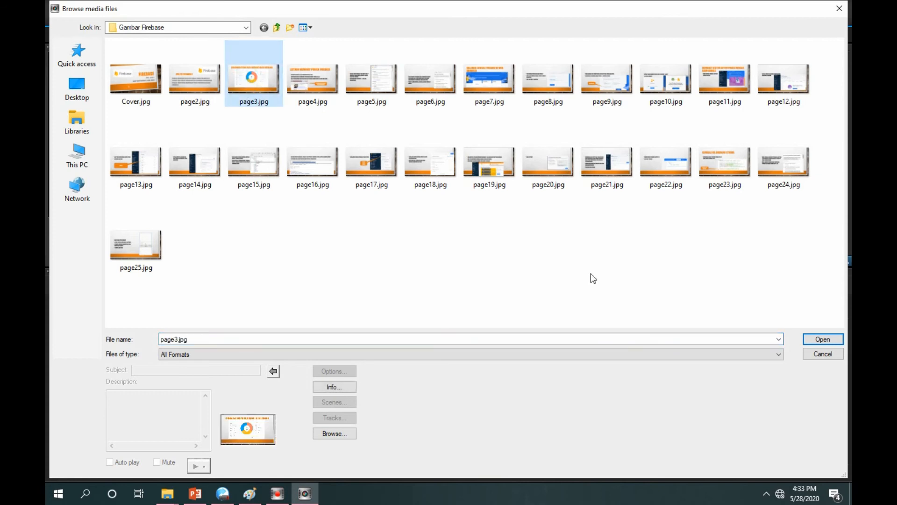
pyautogui.click(822, 339)
pyautogui.moveTo(661, 163); pyautogui.dragTo(632, 322)
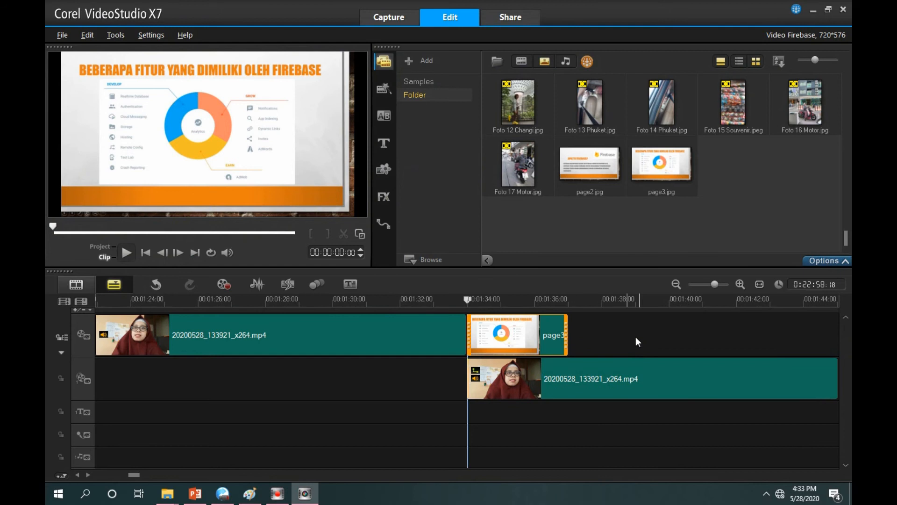
# Play the project from 00:01:15:00 to check the changes from page2.jpg to the presenter clip and on to page3.jpg
pyautogui.moveTo(134, 474); pyautogui.dragTo(132, 474)
pyautogui.click(261, 301)
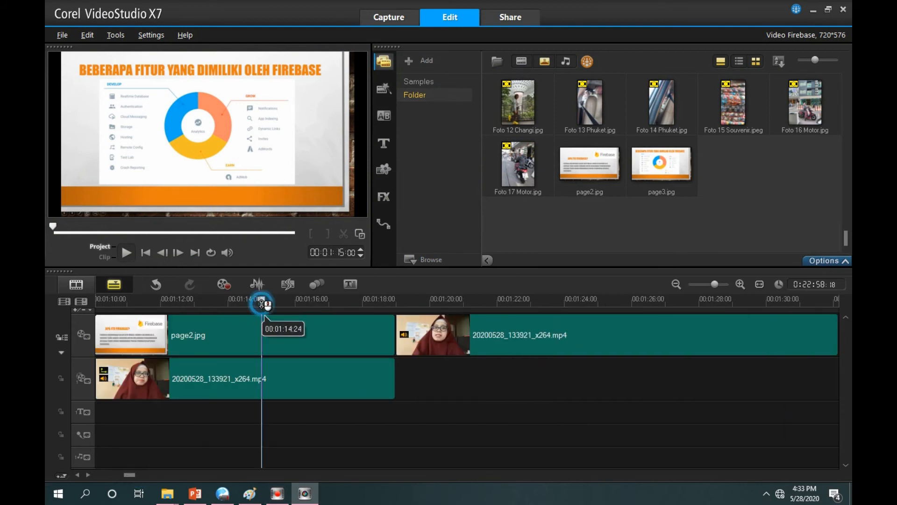
pyautogui.click(124, 252)
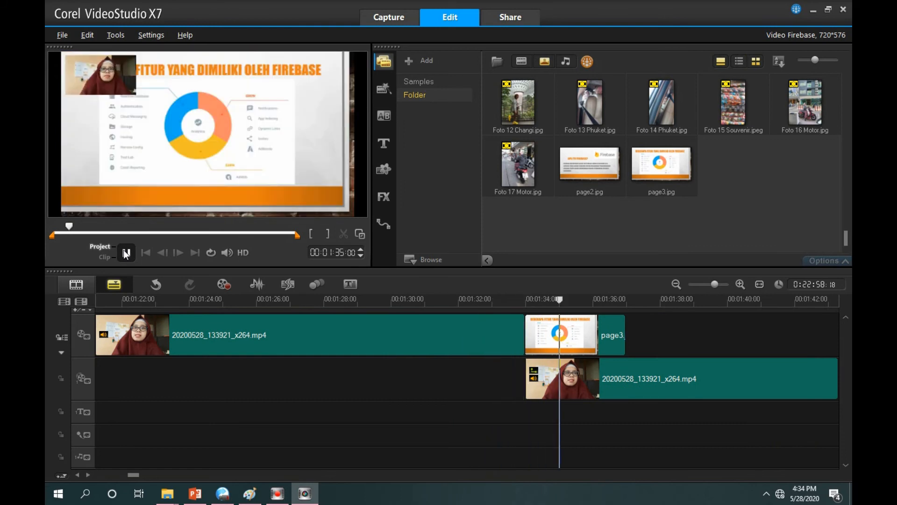
pyautogui.click(125, 252)
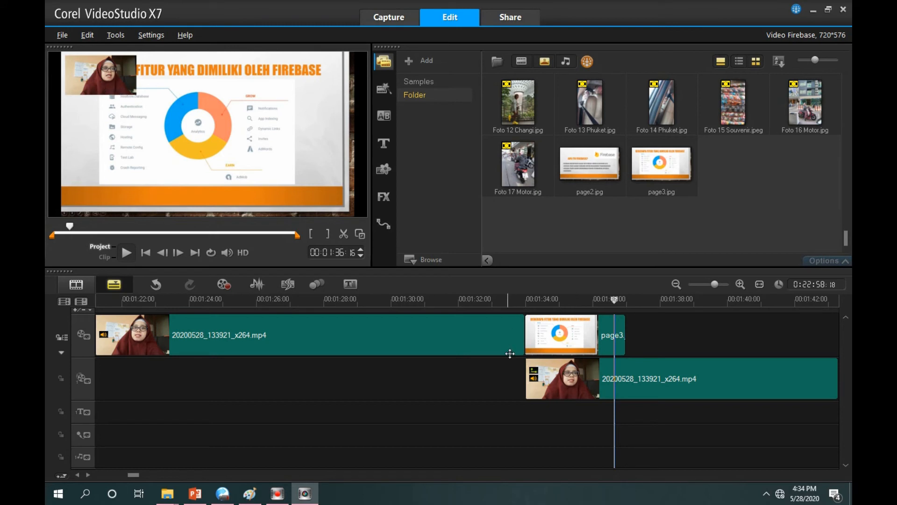
# Move the presenter overlay above page3.jpg to the lower-right corner of the slide picture so the slide title is uncovered
pyautogui.click(551, 385)
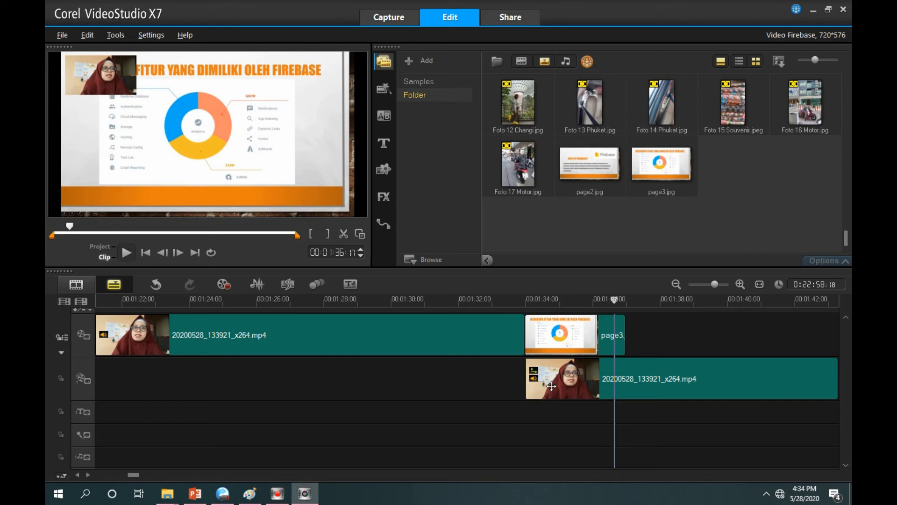
pyautogui.click(112, 79)
pyautogui.moveTo(102, 76); pyautogui.dragTo(313, 192)
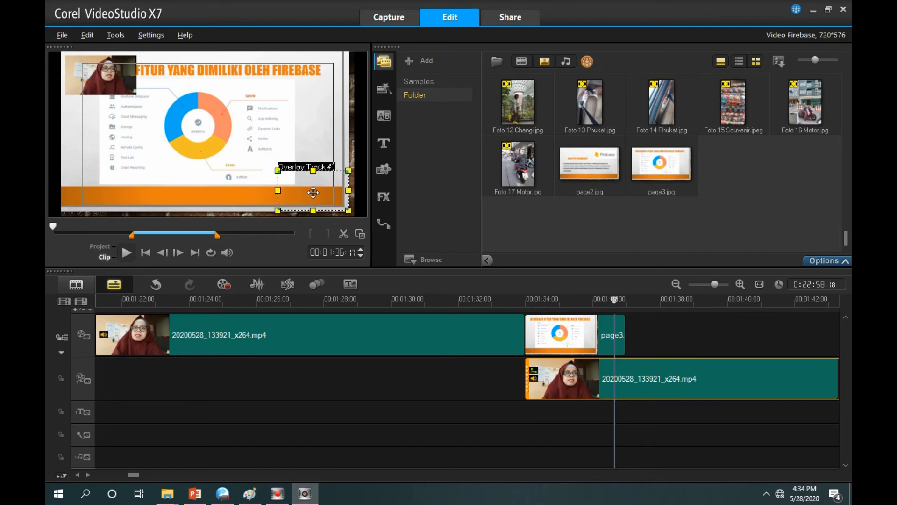
pyautogui.moveTo(313, 192); pyautogui.dragTo(313, 192)
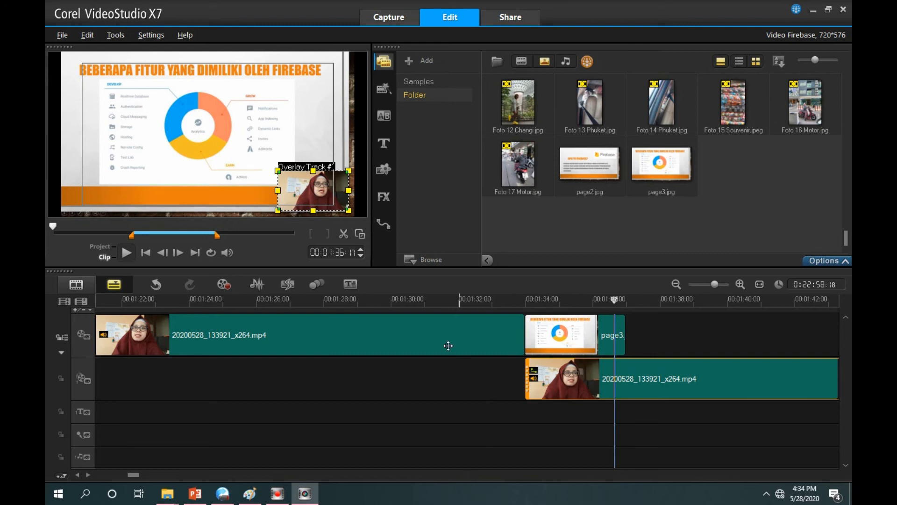
# Play the project from 00:01:32:17 to check the overlay's new position on the page3.jpg slide
pyautogui.click(480, 301)
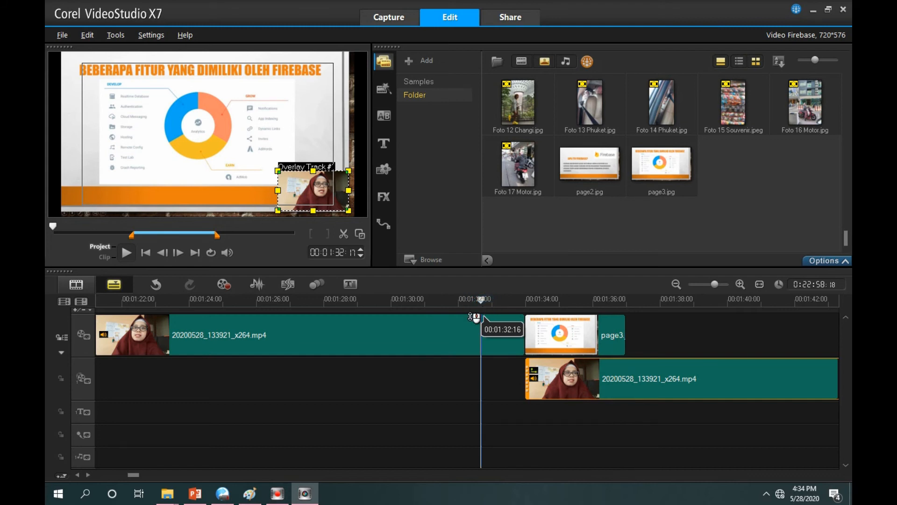
pyautogui.click(473, 318)
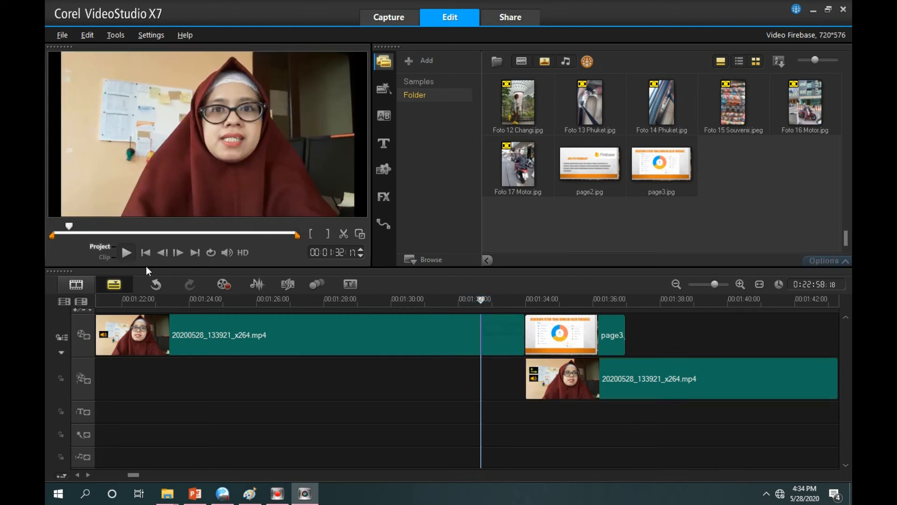
pyautogui.click(126, 252)
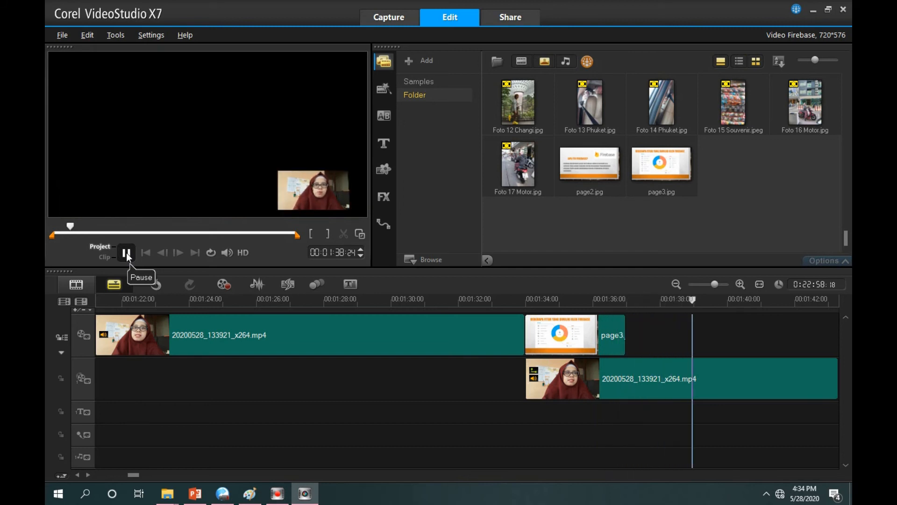
pyautogui.click(126, 252)
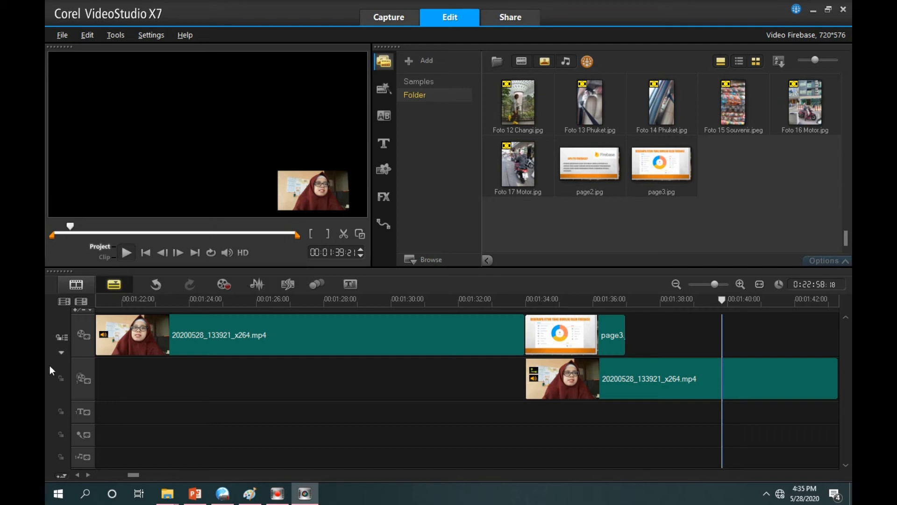
# Extend the page3.jpg slide along the presenter overlay to a duration of about 6 seconds
pyautogui.click(555, 343)
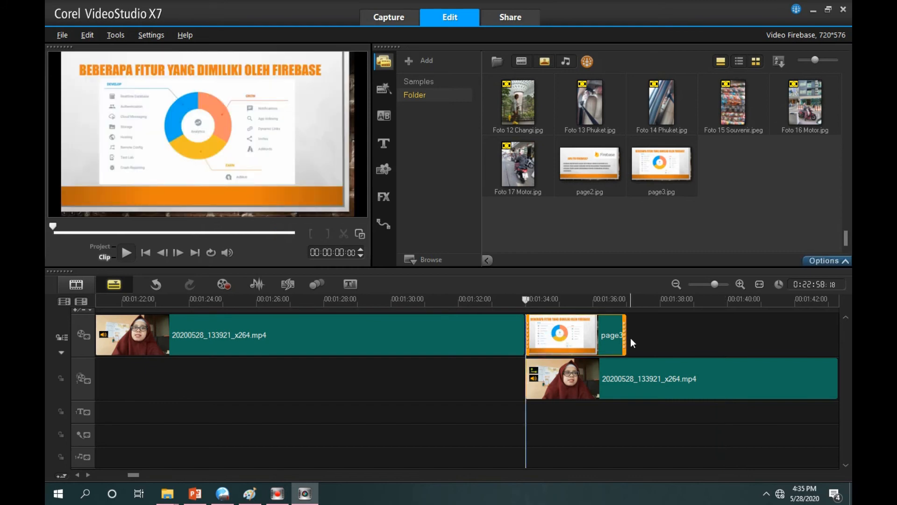
pyautogui.moveTo(629, 340); pyautogui.dragTo(726, 337)
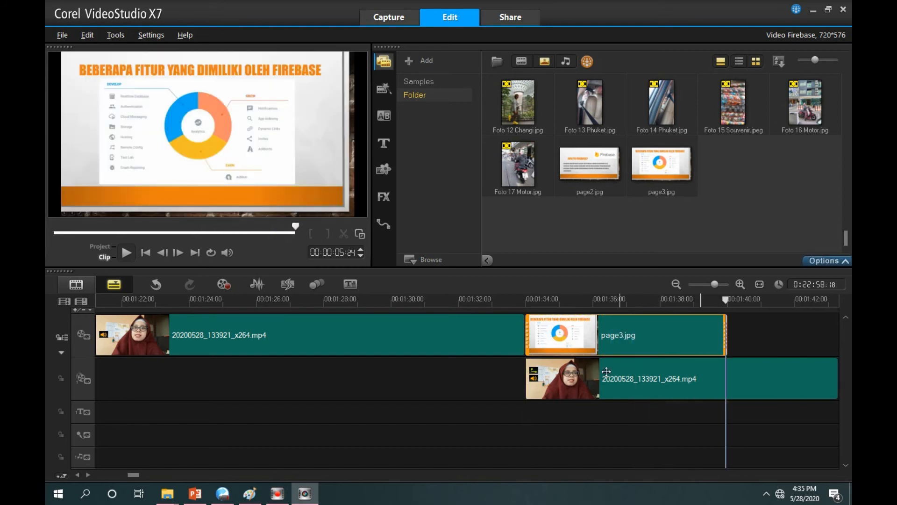
pyautogui.click(590, 378)
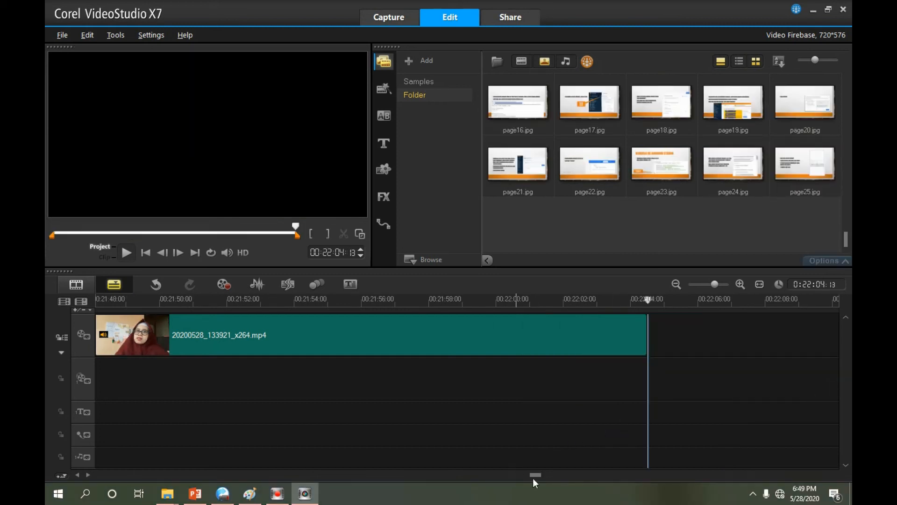
# Review the timeline, including the page4.jpg slide with its presenter overlay, and save the project
pyautogui.moveTo(535, 475); pyautogui.dragTo(164, 472)
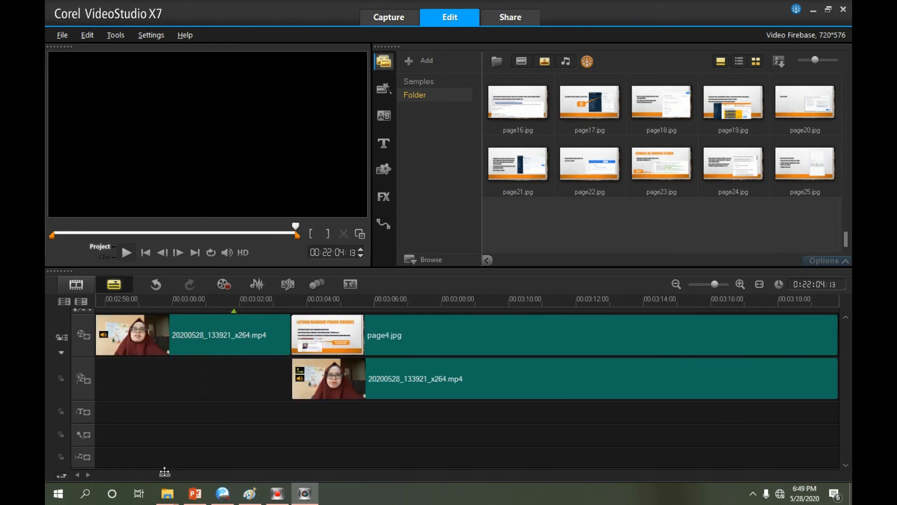
pyautogui.click(345, 336)
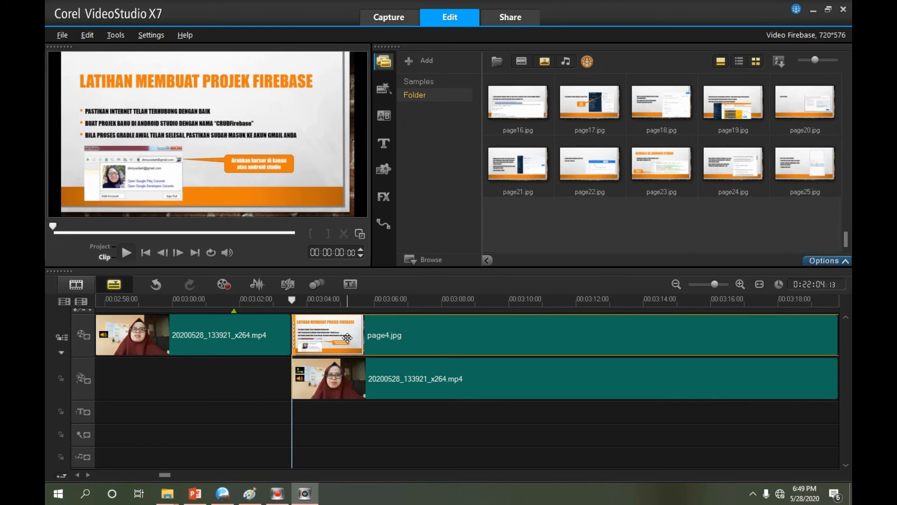
pyautogui.click(341, 381)
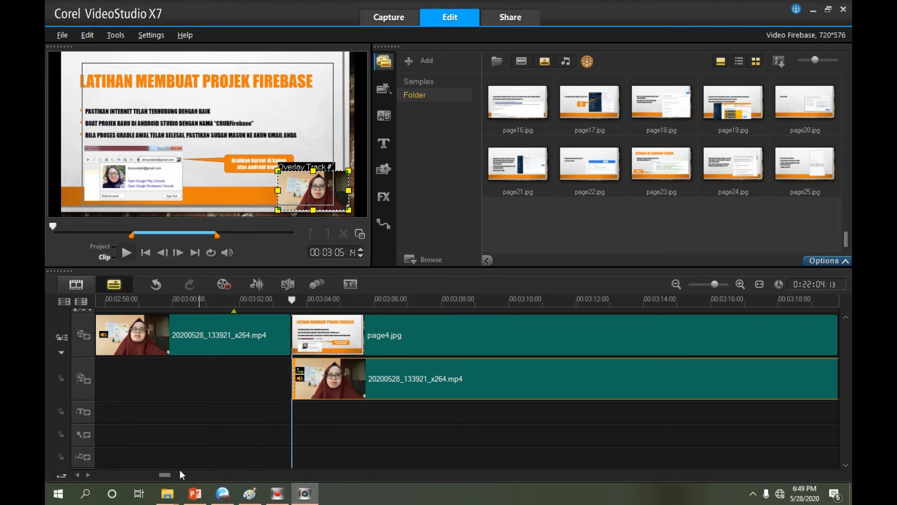
pyautogui.moveTo(170, 474); pyautogui.dragTo(189, 474)
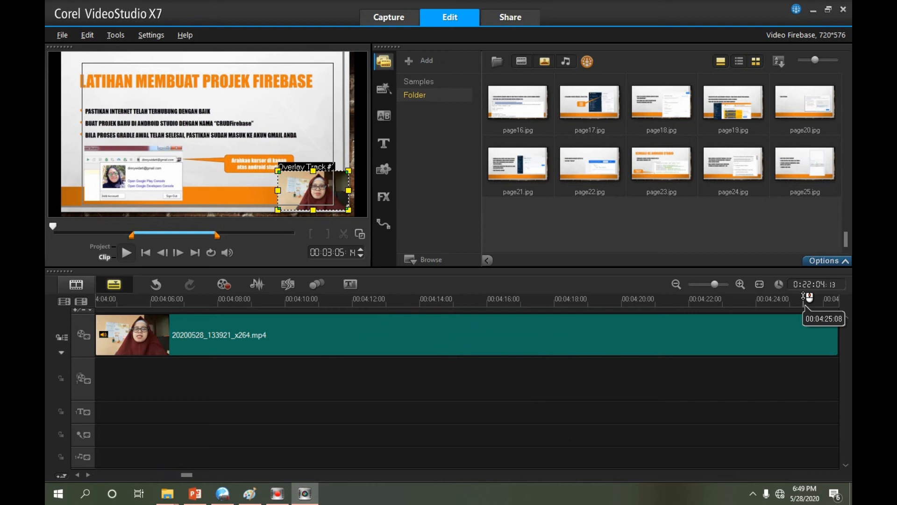
pyautogui.moveTo(187, 474); pyautogui.dragTo(101, 475)
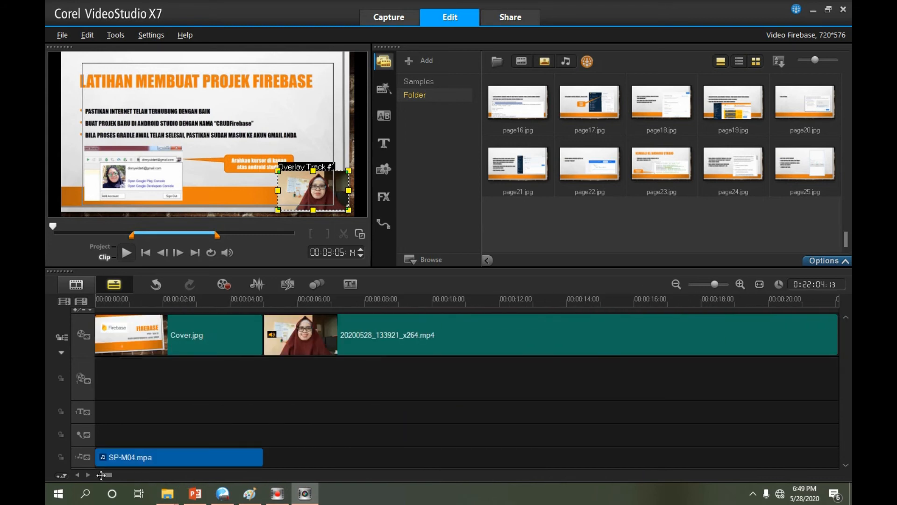
pyautogui.click(57, 37)
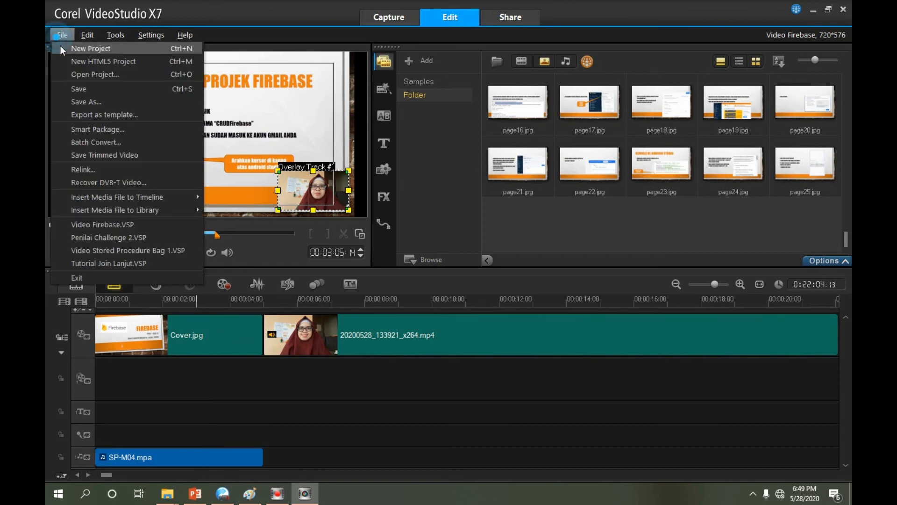
pyautogui.click(80, 89)
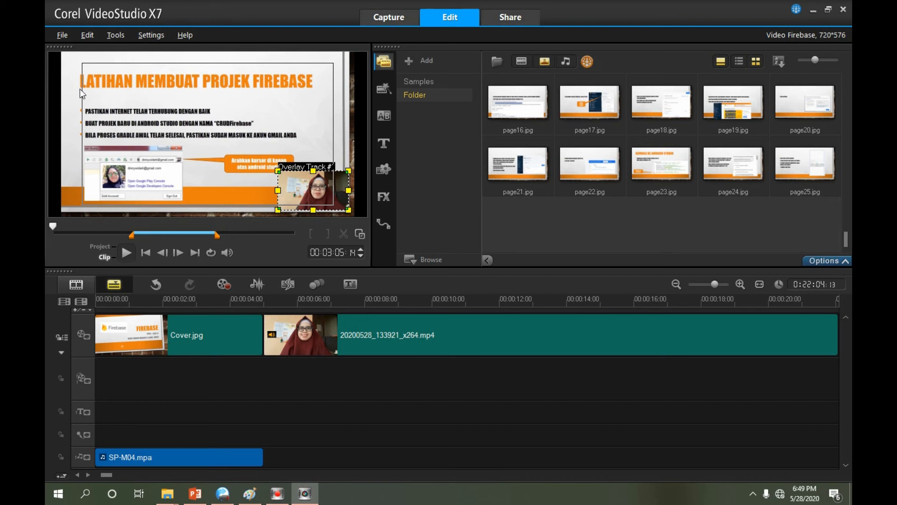
# Set the save location of the MPEG-4 export Video Firebase.mp4 to the Video siap tayang folder inside PPB 2 > File Kuliah Daring
pyautogui.click(512, 18)
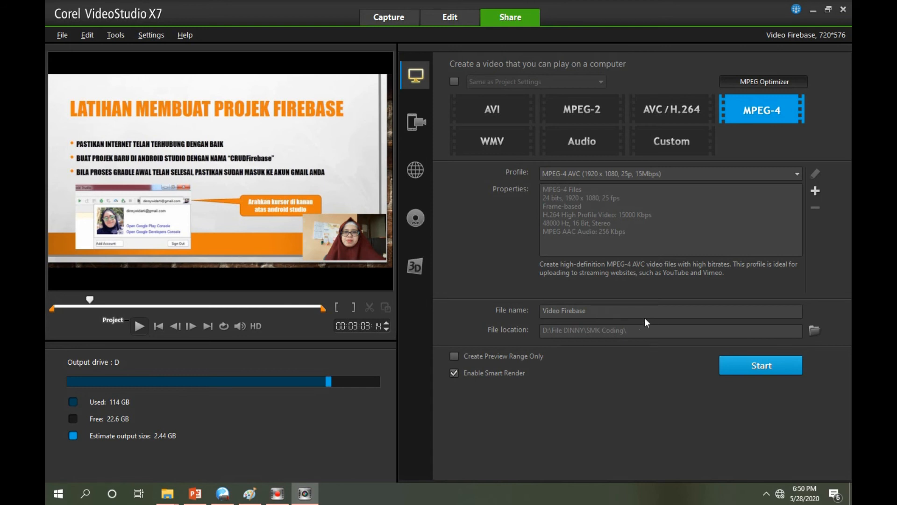
pyautogui.click(814, 332)
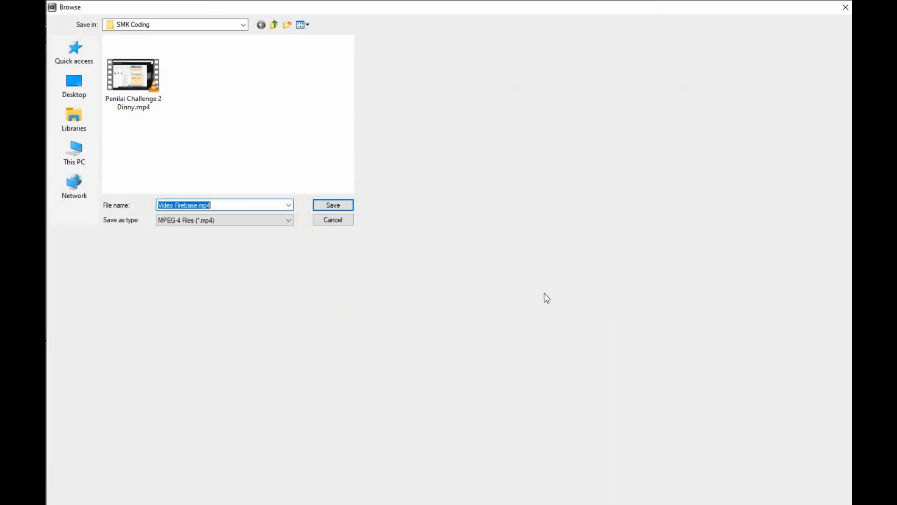
pyautogui.click(276, 24)
pyautogui.doubleClick(314, 74)
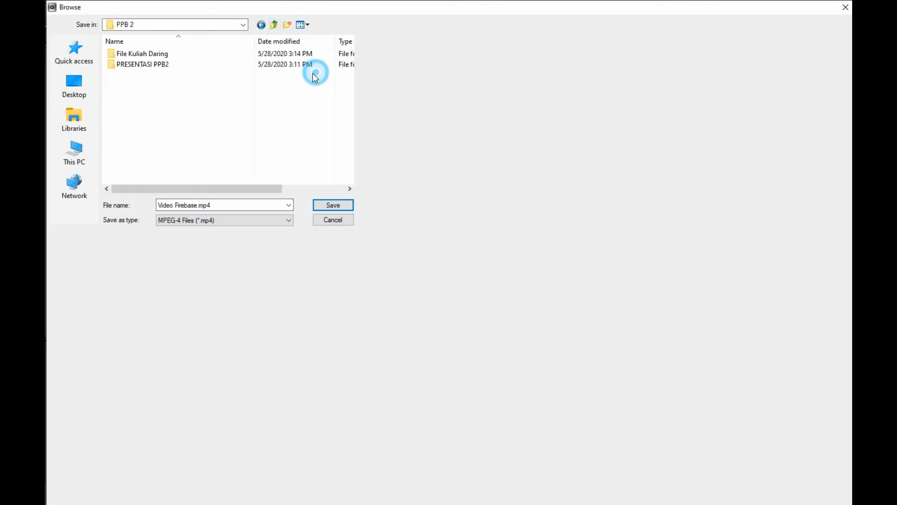
pyautogui.doubleClick(145, 54)
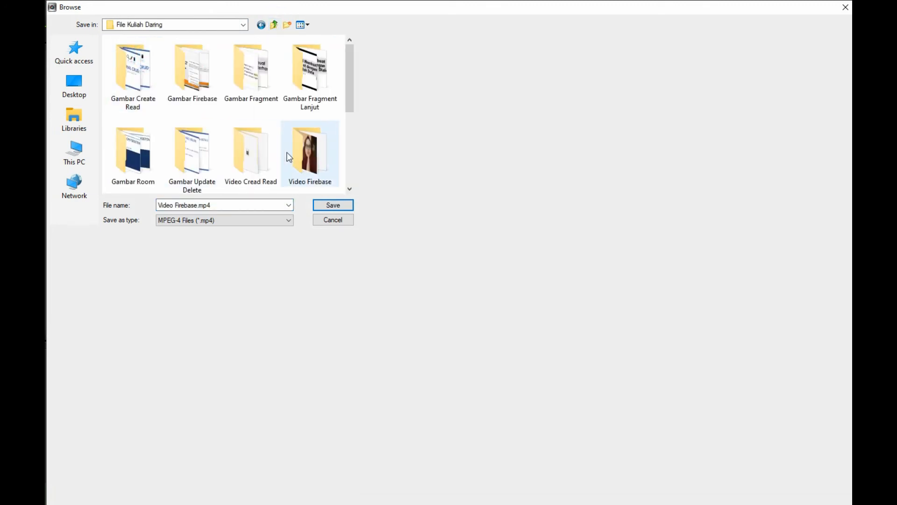
pyautogui.moveTo(349, 103); pyautogui.dragTo(352, 184)
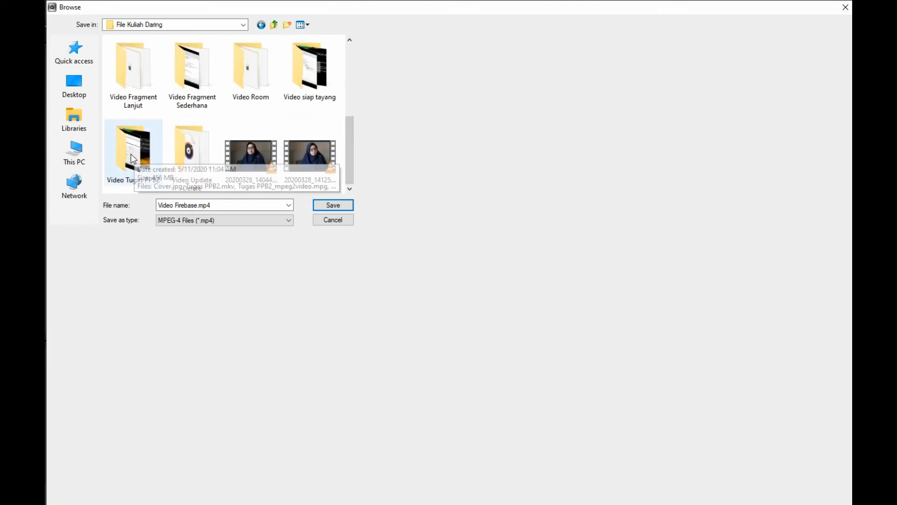
pyautogui.click(309, 78)
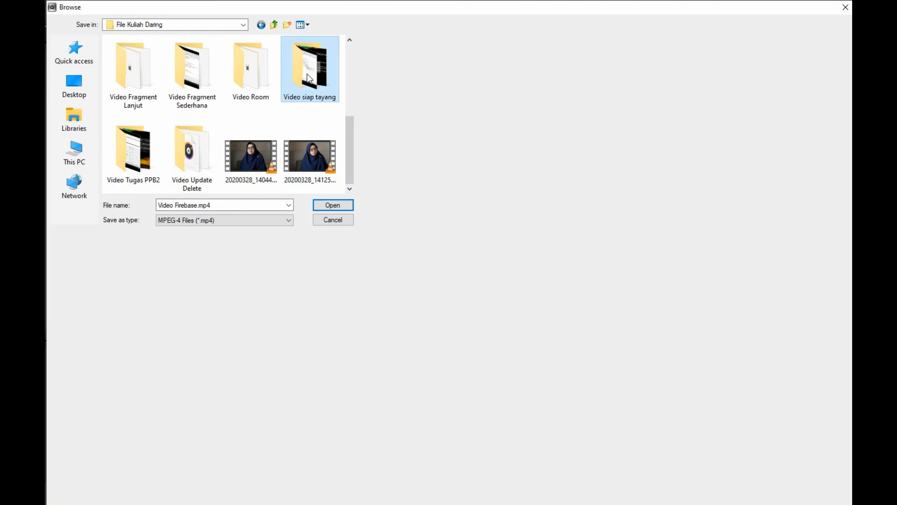
pyautogui.doubleClick(307, 76)
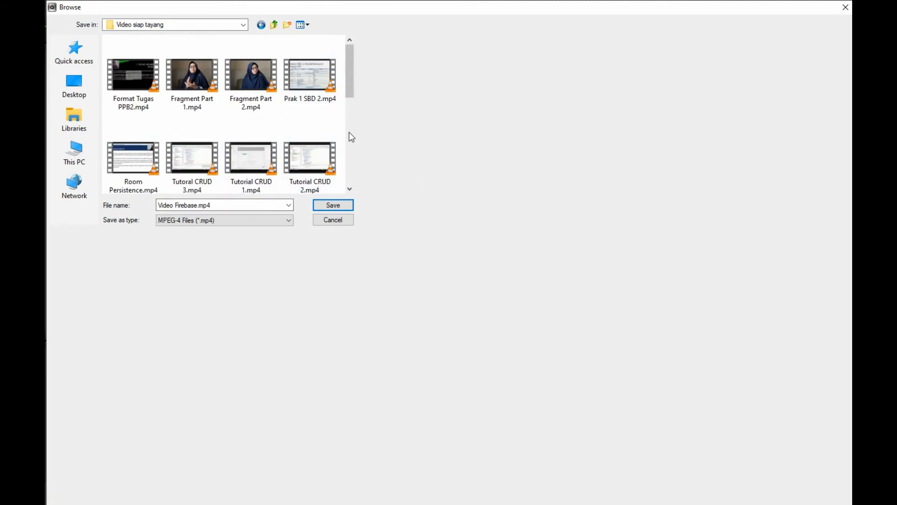
pyautogui.moveTo(352, 88); pyautogui.dragTo(351, 177)
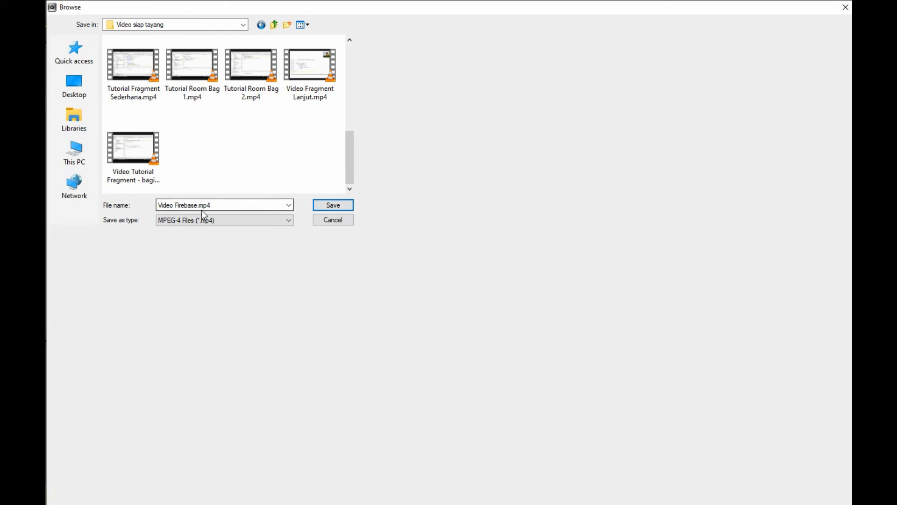
pyautogui.click(335, 207)
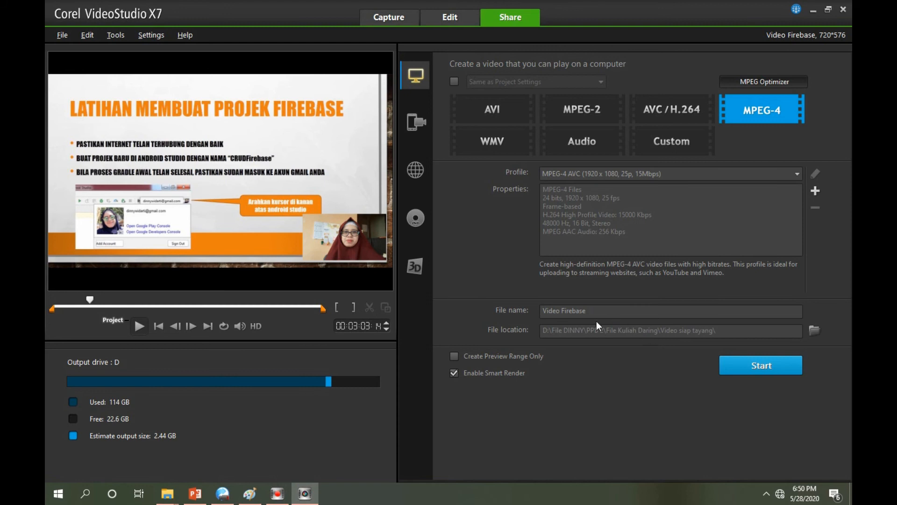
# Render the project to the MPEG-4 file Video Firebase and close the completion message
pyautogui.click(737, 366)
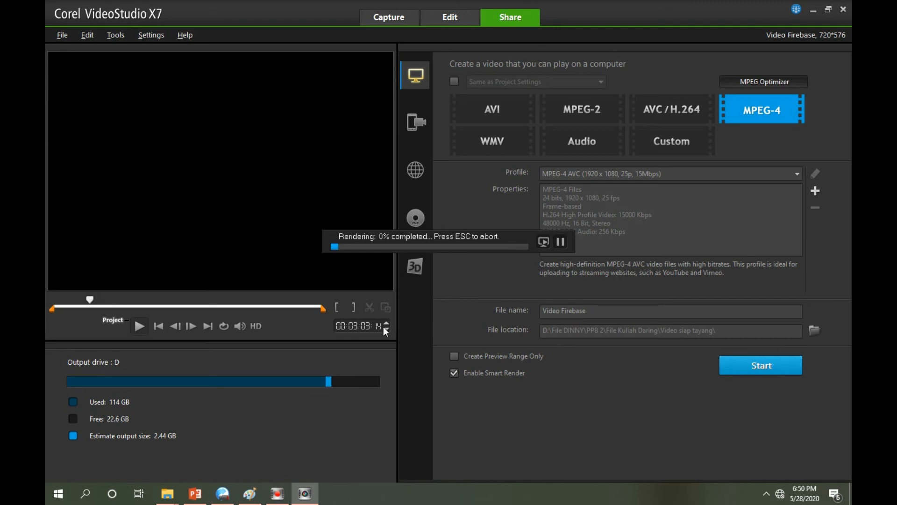
pyautogui.moveTo(279, 496)
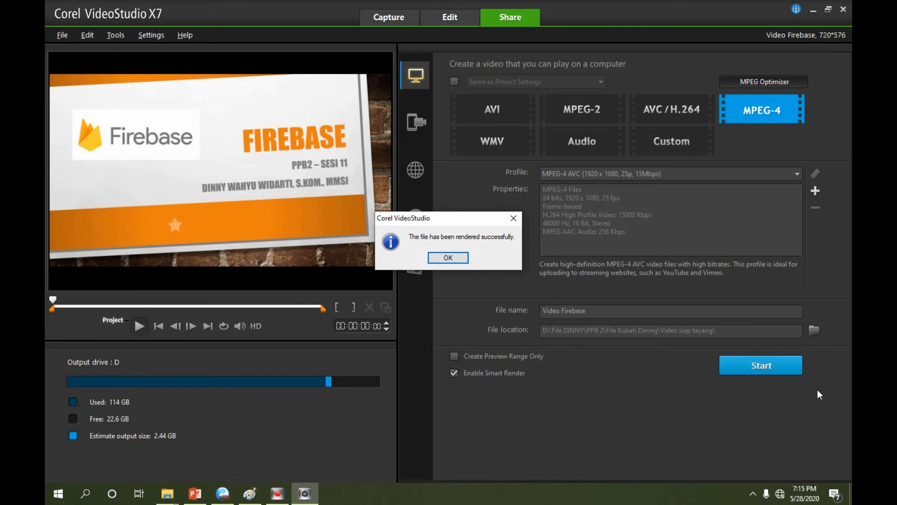
pyautogui.click(457, 258)
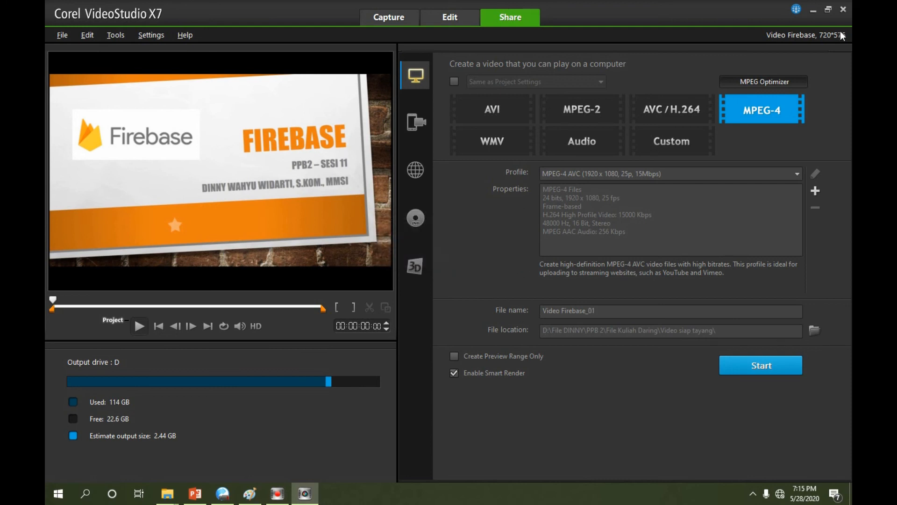
# Switch to File Explorer and open the Video siap tayang folder under PPB 2 > File Kuliah Daring on drive D to check the exported video
pyautogui.click(813, 10)
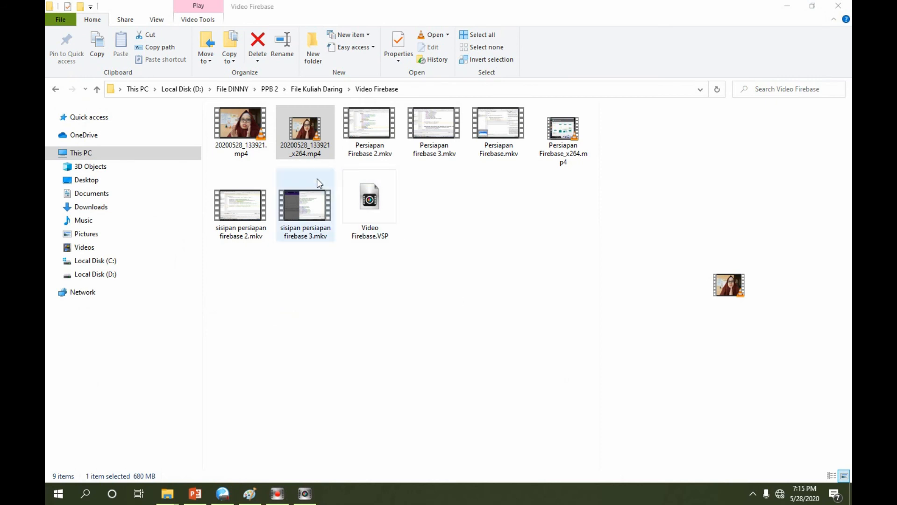
pyautogui.click(101, 275)
pyautogui.doubleClick(259, 125)
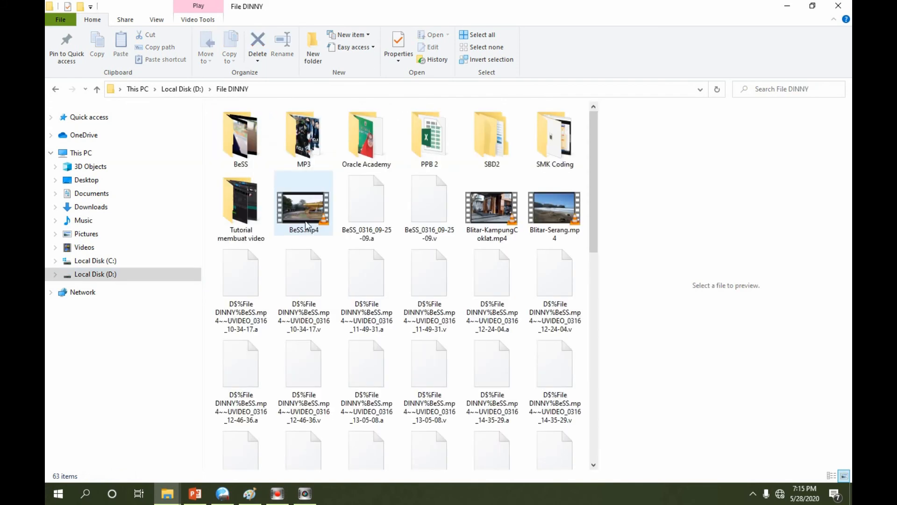
pyautogui.doubleClick(503, 148)
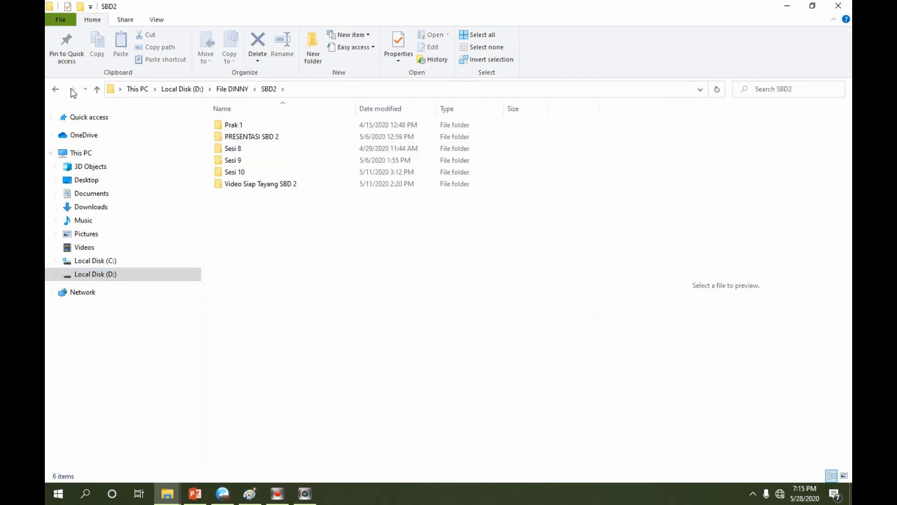
pyautogui.click(97, 89)
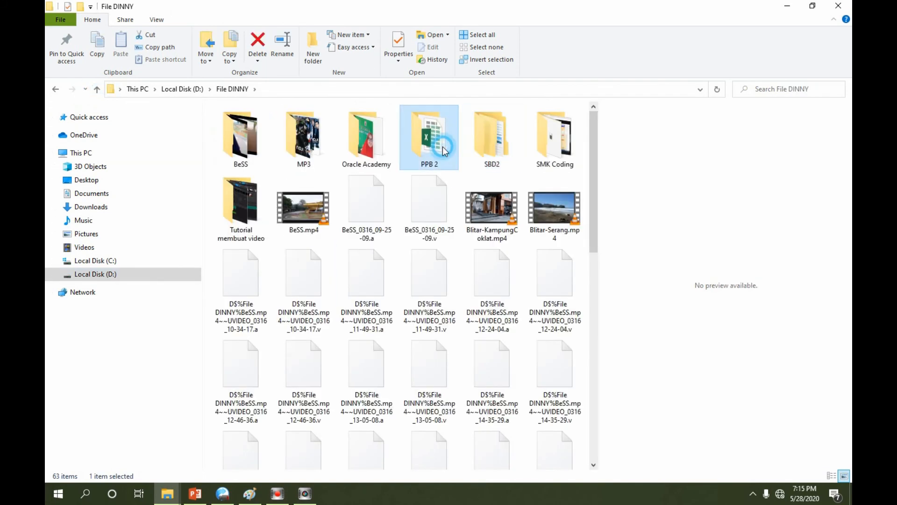
pyautogui.doubleClick(406, 142)
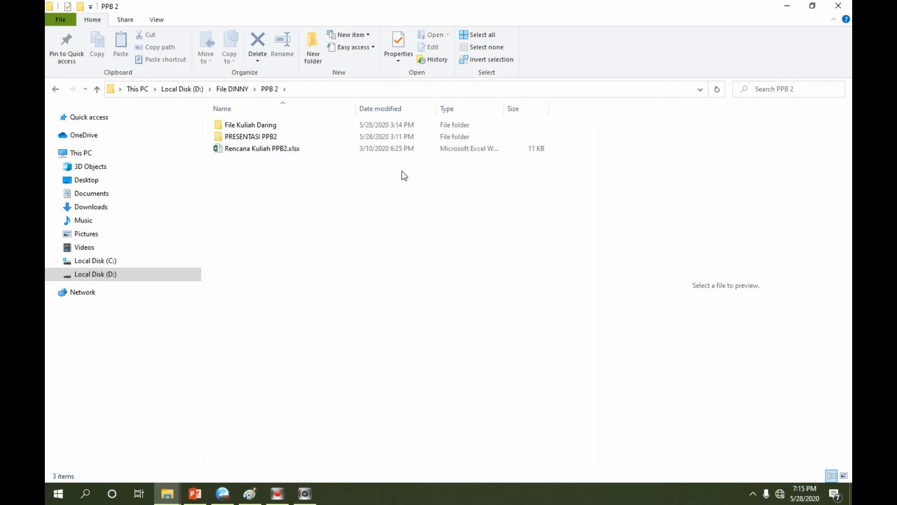
pyautogui.doubleClick(257, 138)
pyautogui.click(97, 89)
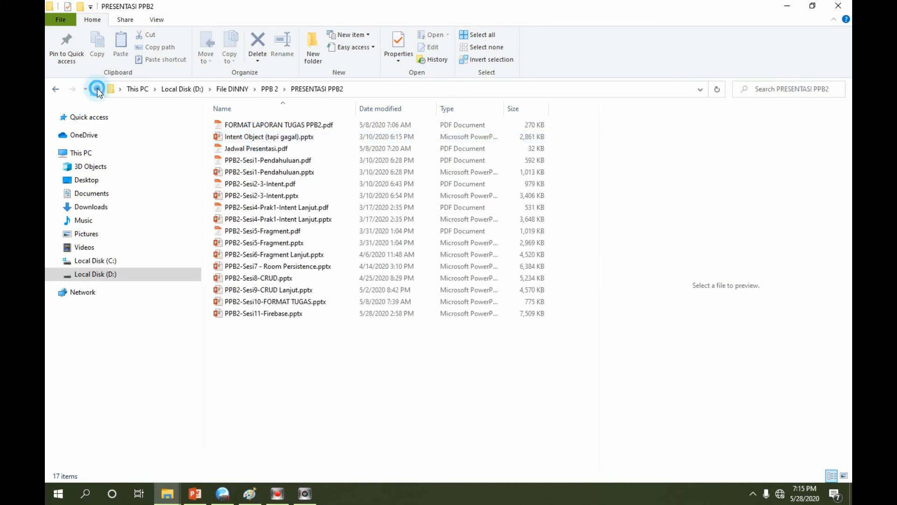
pyautogui.doubleClick(279, 126)
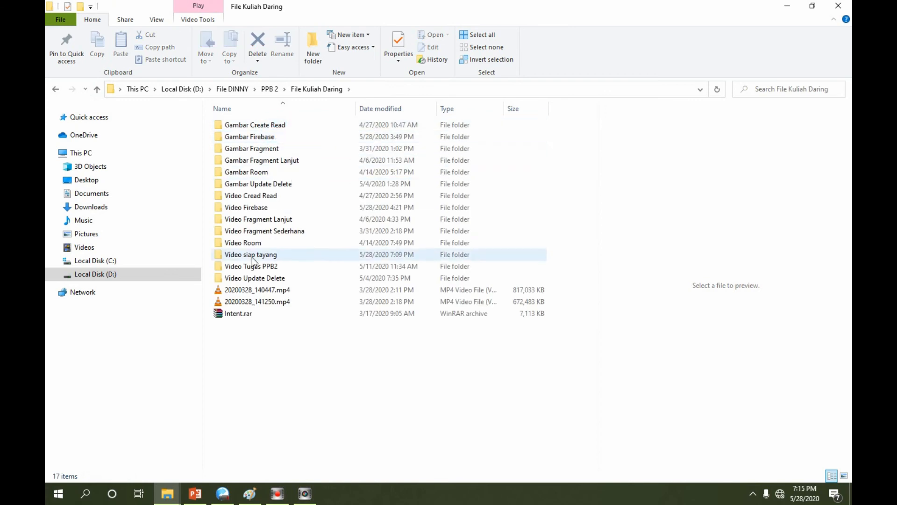
pyautogui.doubleClick(254, 256)
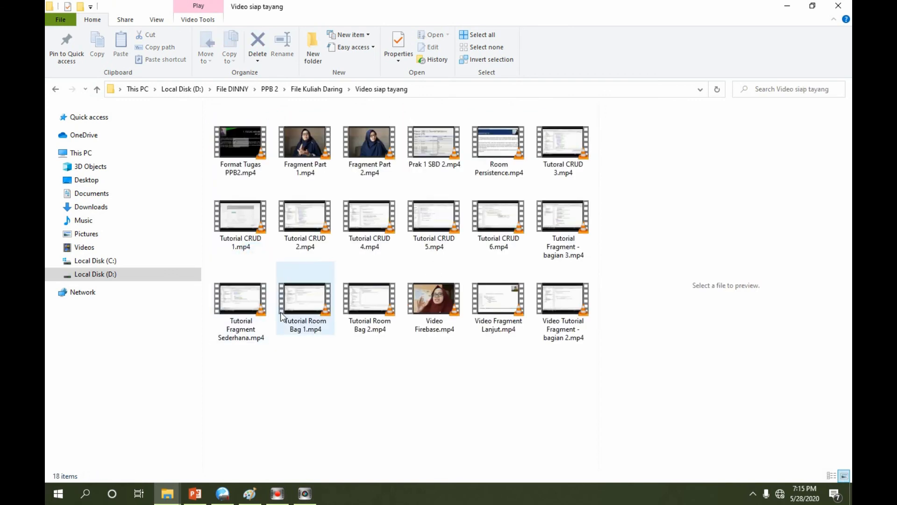
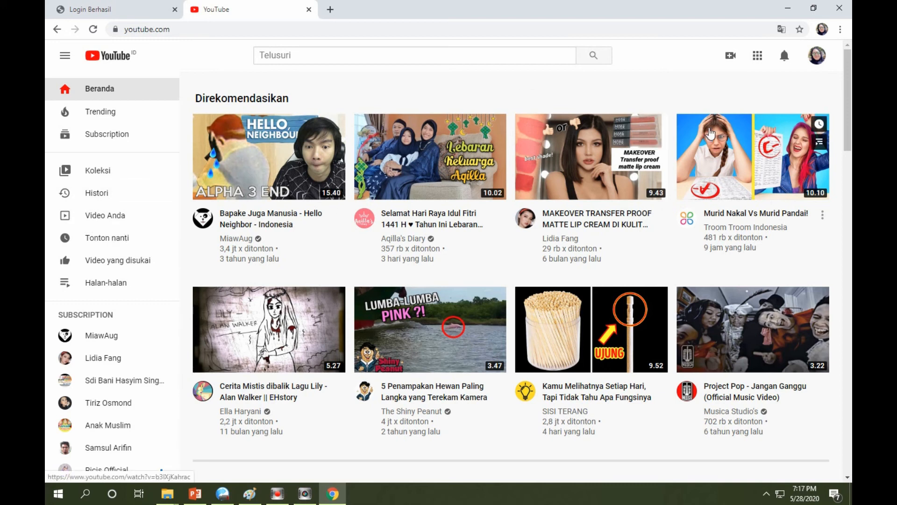
# Go from the account's own YouTube channel to YouTube Studio and start a new video upload
pyautogui.click(815, 60)
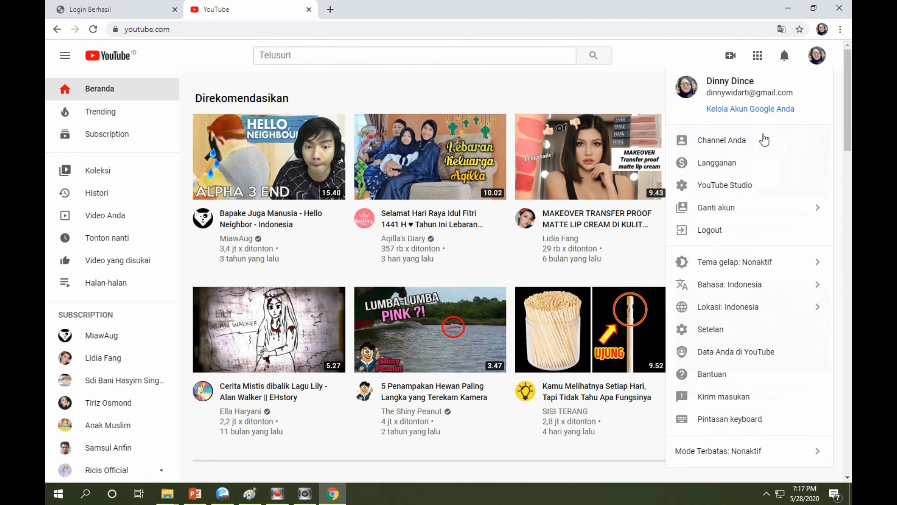
pyautogui.click(756, 147)
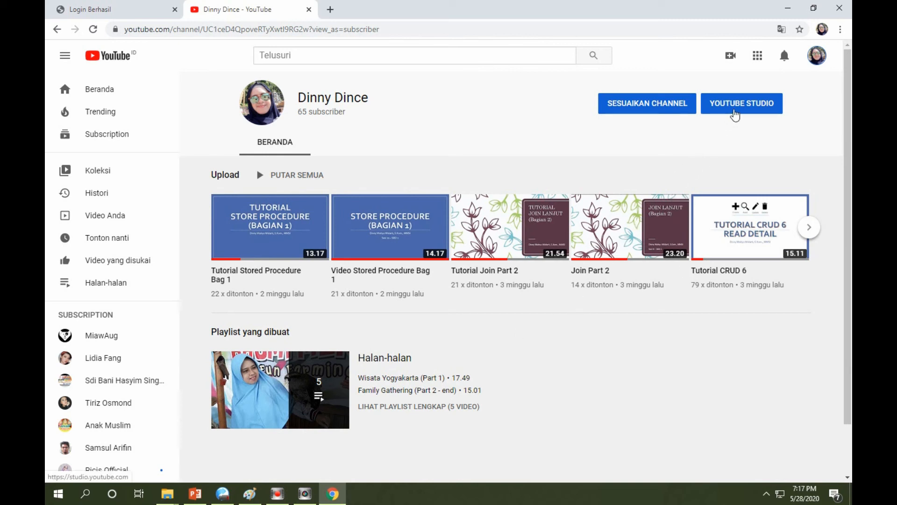
pyautogui.click(735, 114)
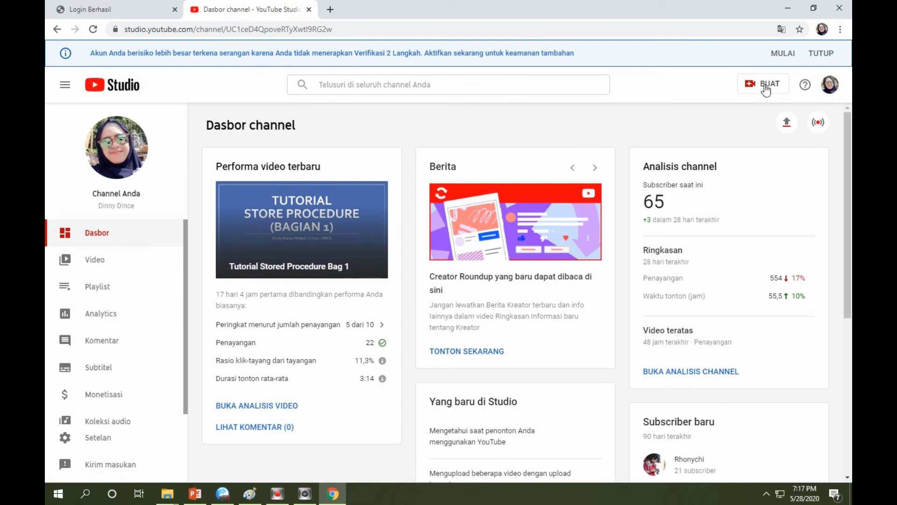
pyautogui.click(770, 87)
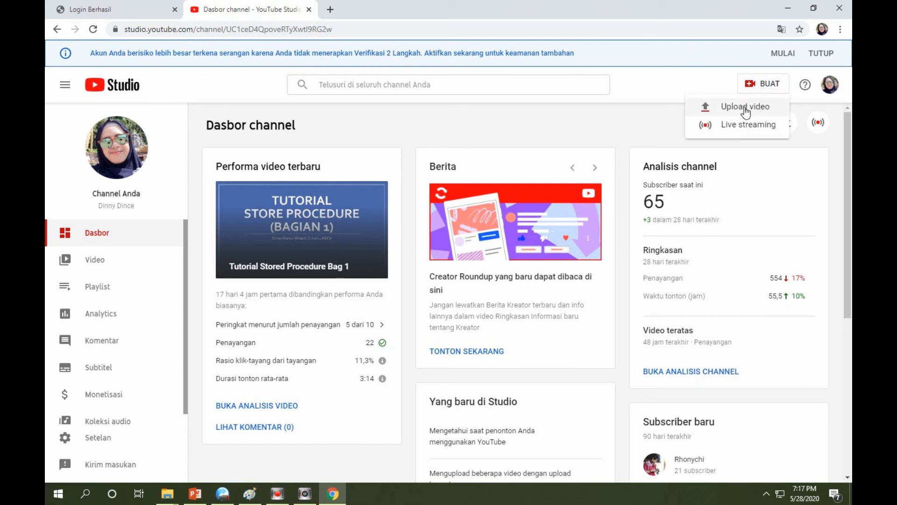
pyautogui.click(746, 108)
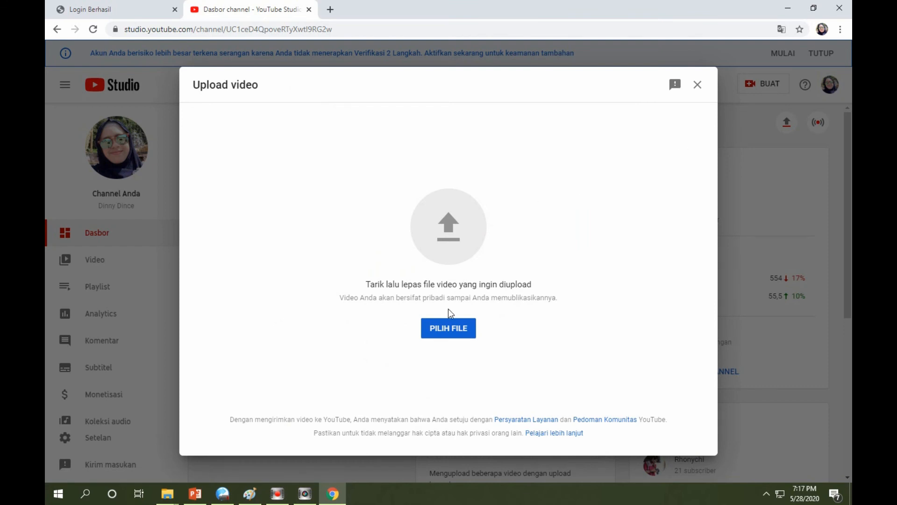
# Choose Video Firebase.mp4 from the Video siap tayang folder under PPB 2 > File Kuliah Daring on drive D as the video to upload
pyautogui.click(444, 336)
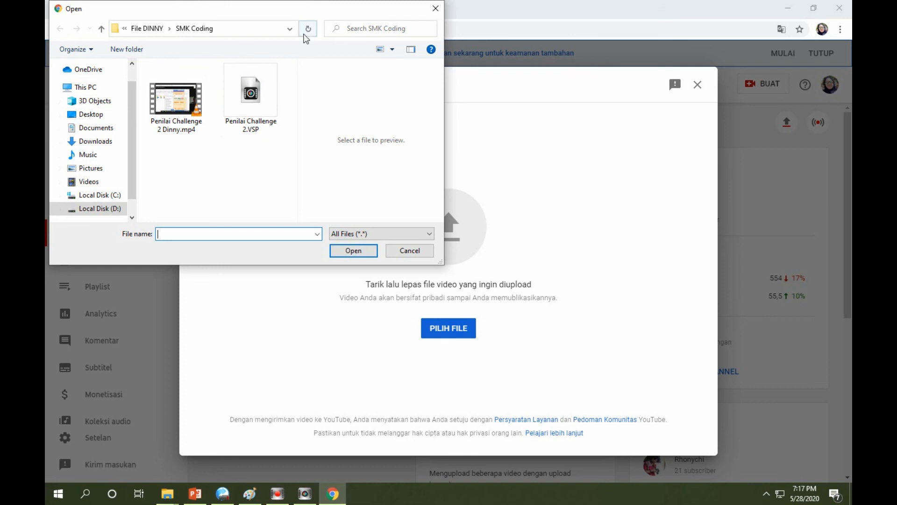
pyautogui.click(289, 29)
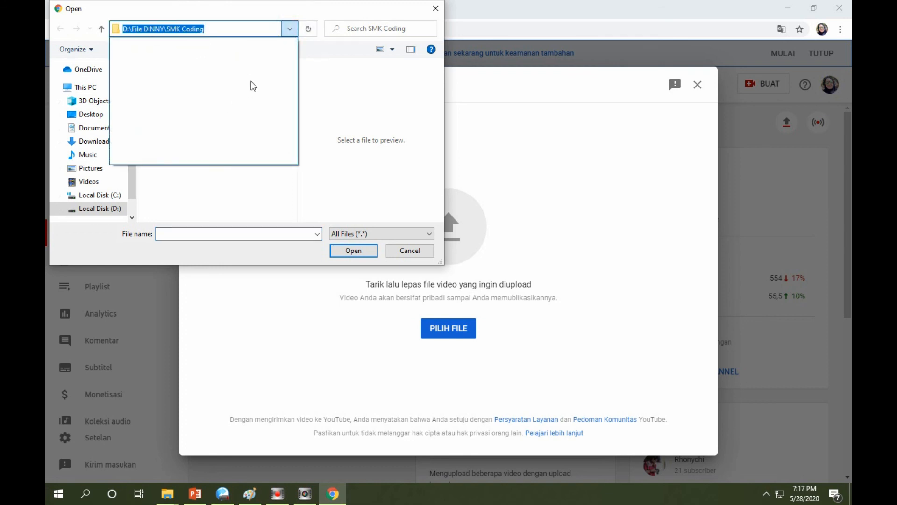
pyautogui.click(316, 68)
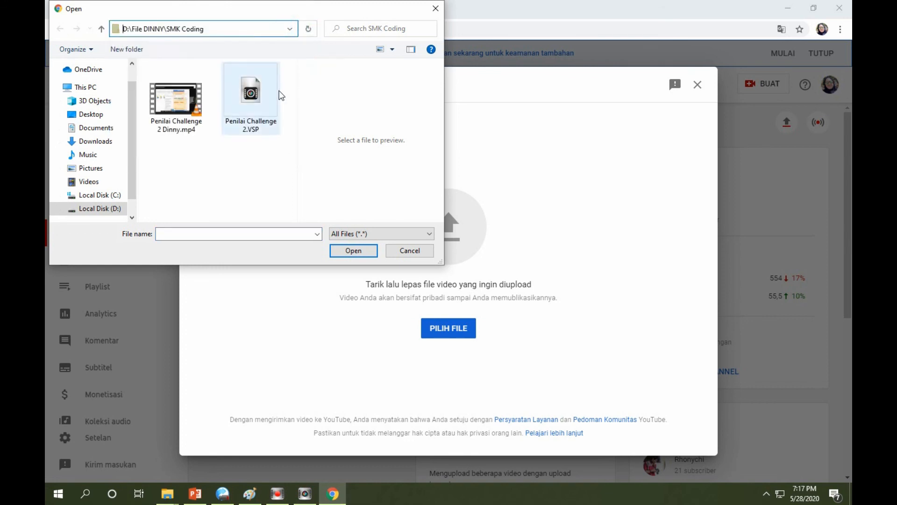
pyautogui.click(93, 208)
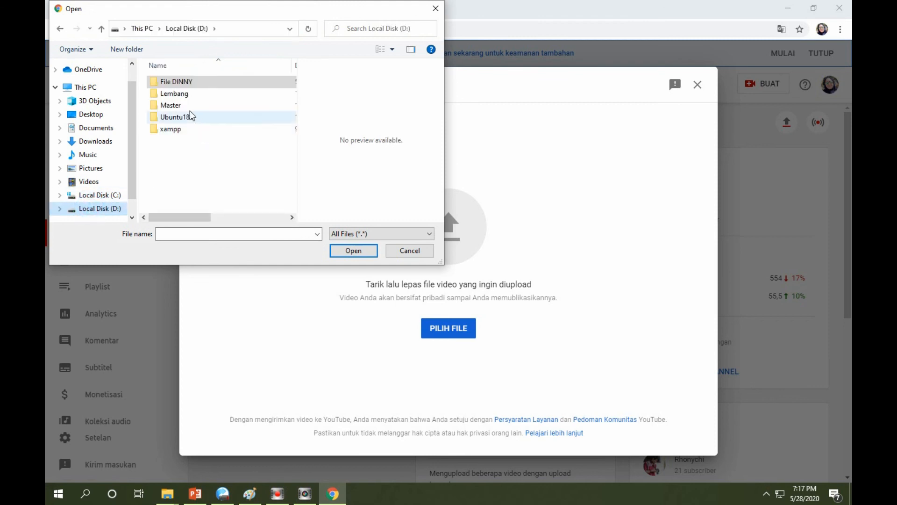
pyautogui.doubleClick(181, 84)
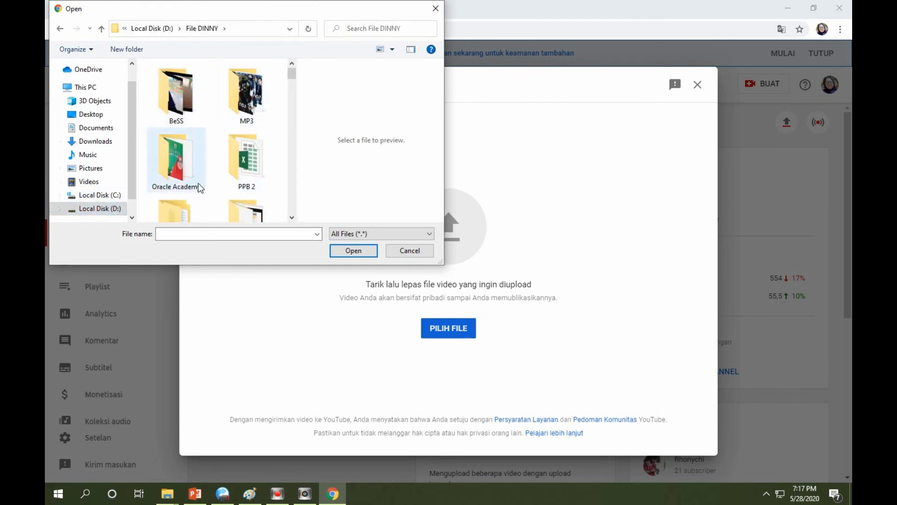
pyautogui.moveTo(293, 77); pyautogui.dragTo(290, 76)
pyautogui.doubleClick(239, 176)
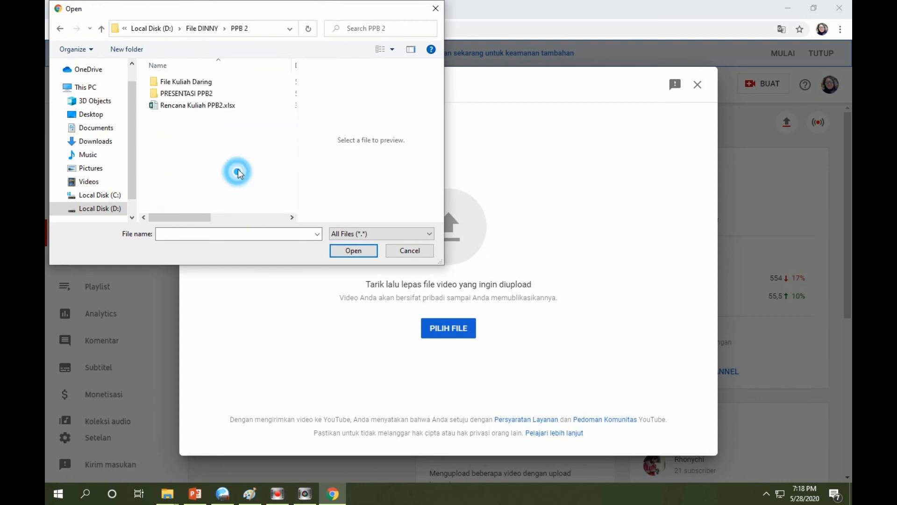
pyautogui.doubleClick(186, 82)
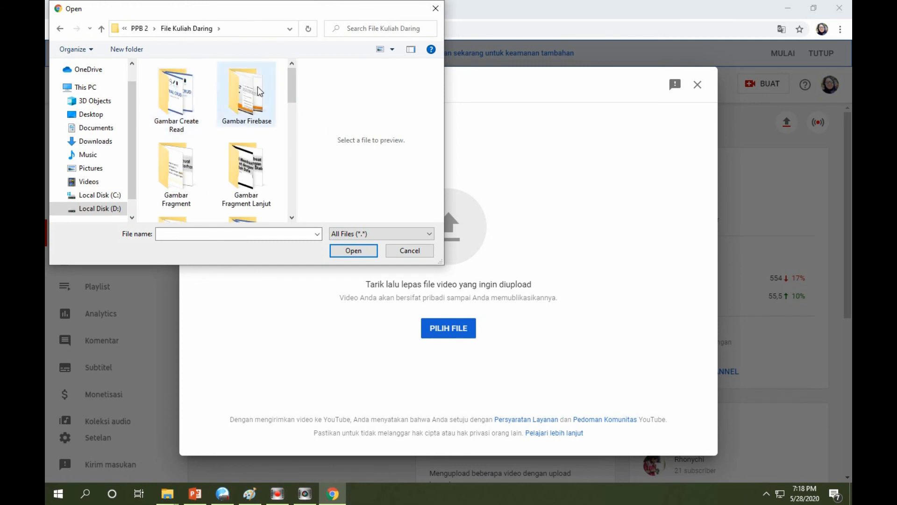
pyautogui.moveTo(294, 97); pyautogui.dragTo(292, 166)
pyautogui.doubleClick(261, 171)
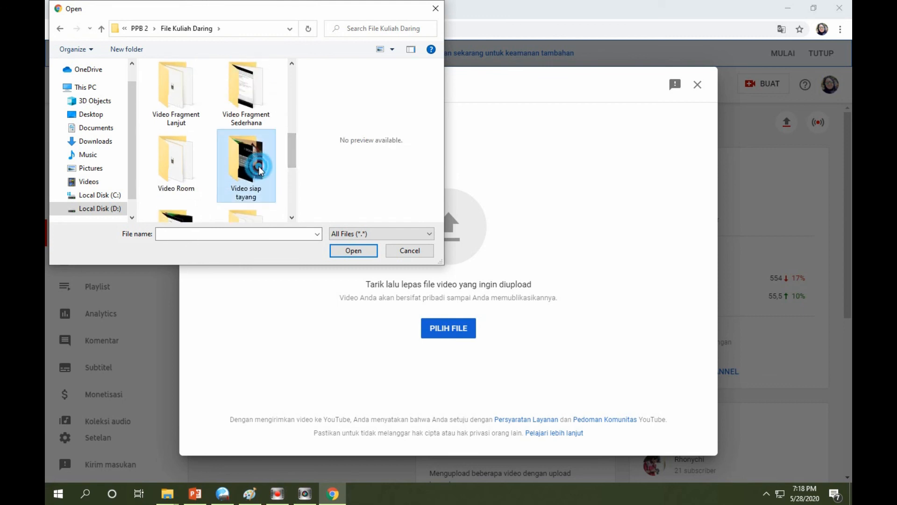
pyautogui.moveTo(287, 95); pyautogui.dragTo(305, 185)
pyautogui.click(248, 172)
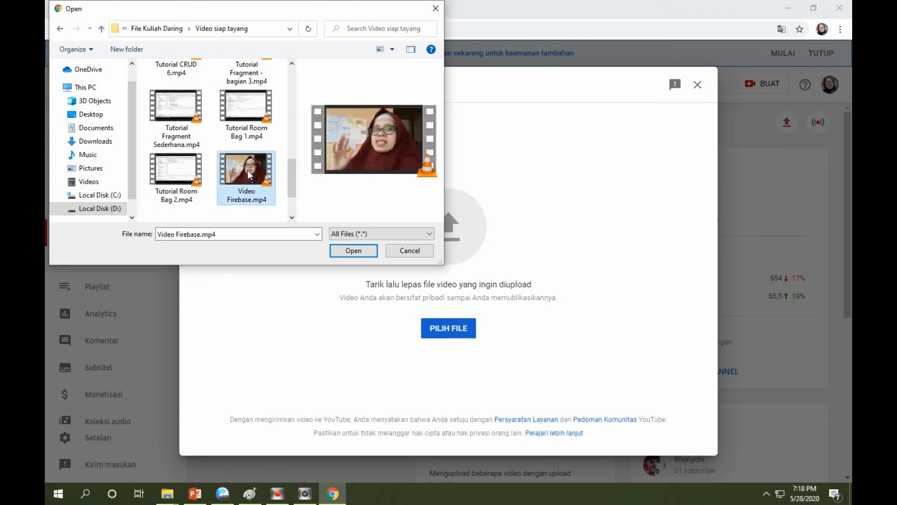
pyautogui.click(347, 251)
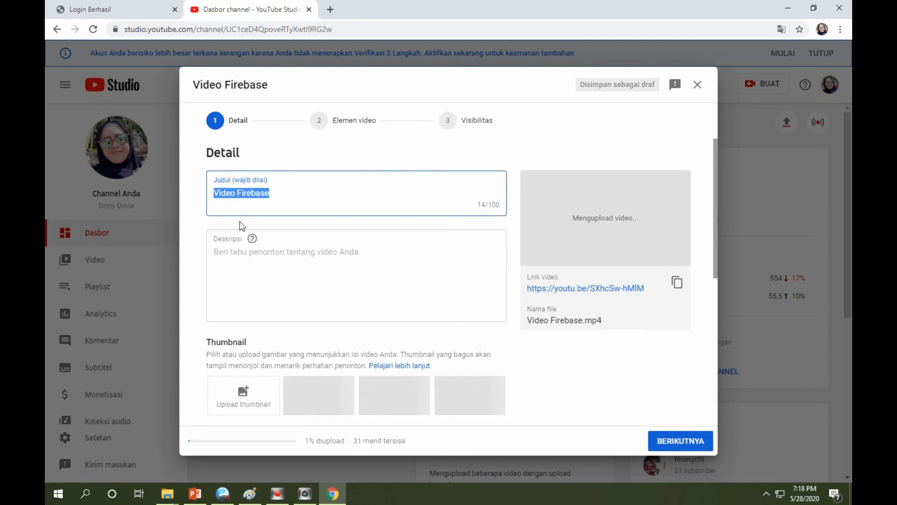
# Enter the video description "Video pendukung matakuliah Pemroframan Piranti bergerak 2 pada teori tentang Firebase"
pyautogui.click(227, 258)
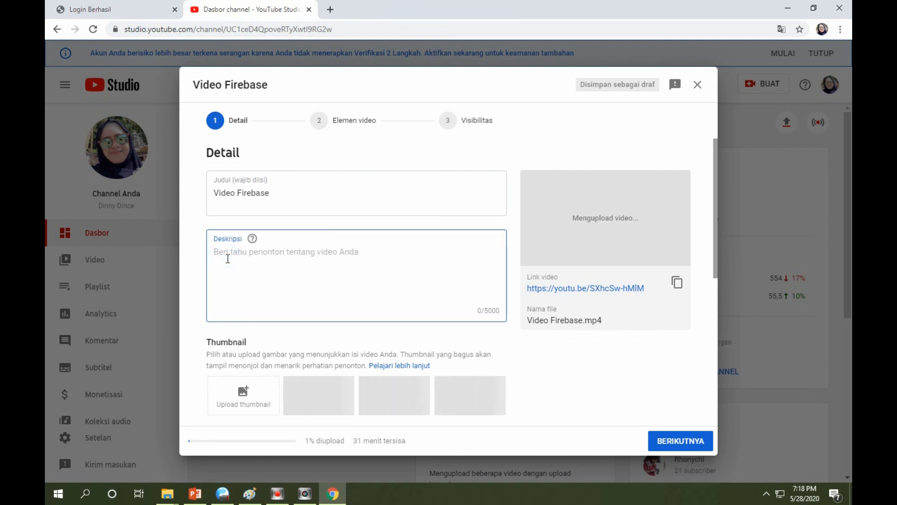
pyautogui.write('Video pe')
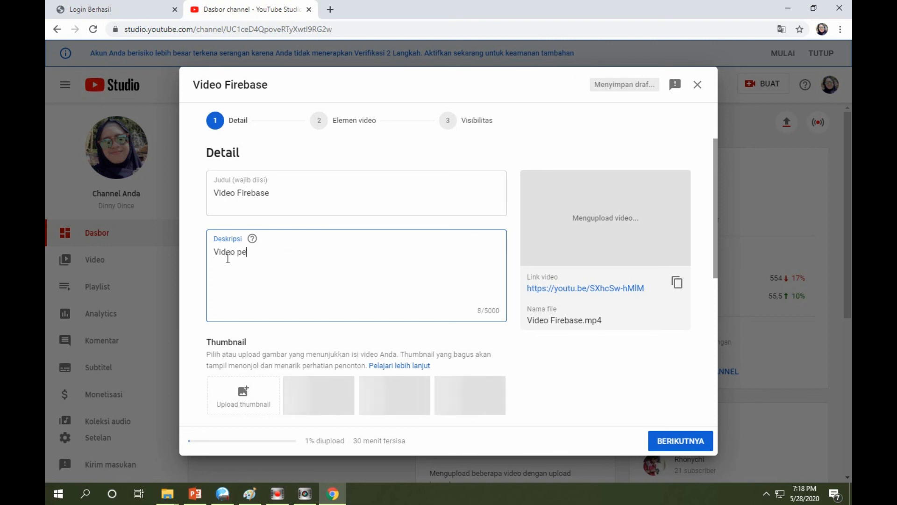
pyautogui.write('ndukung matakuliah ')
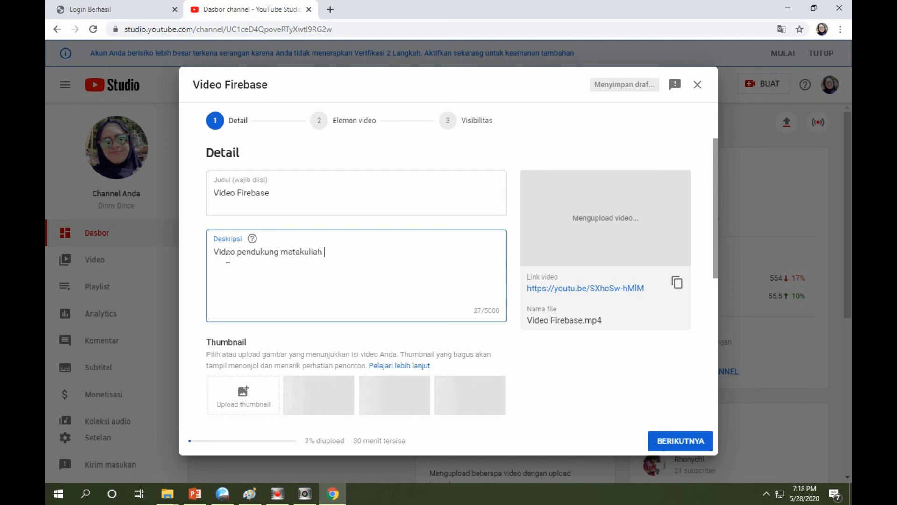
pyautogui.write('Pemrof')
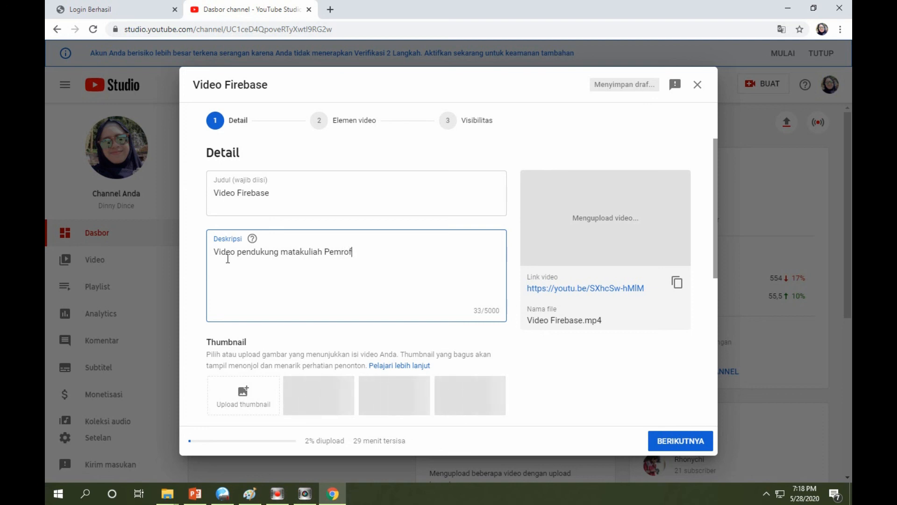
pyautogui.press('BackSpace')
pyautogui.press('BackSpace')
pyautogui.write('framan ')
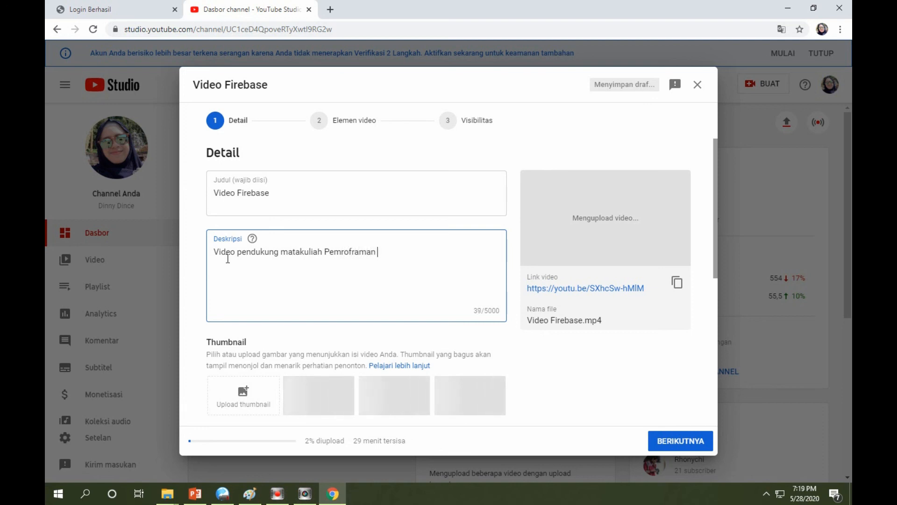
pyautogui.write('Piranti bergerak 2 pada ')
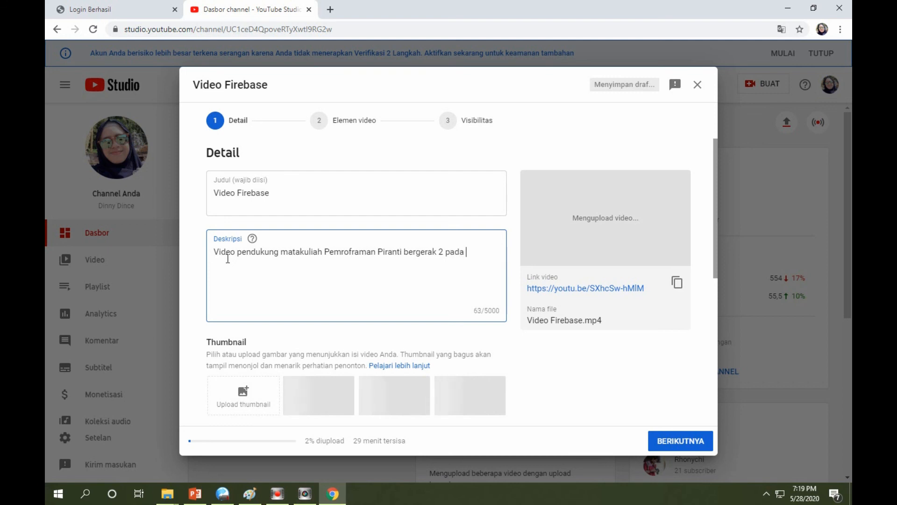
pyautogui.write('teori ')
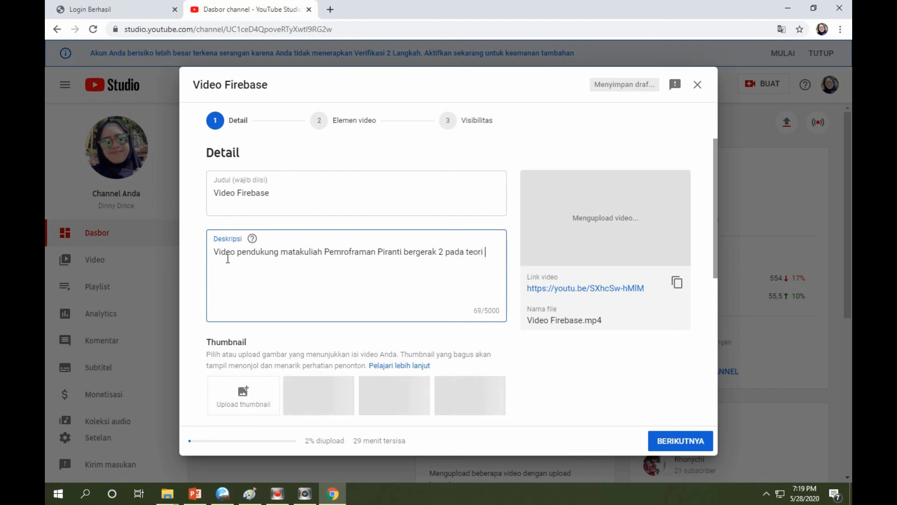
pyautogui.write('tentang Firebase')
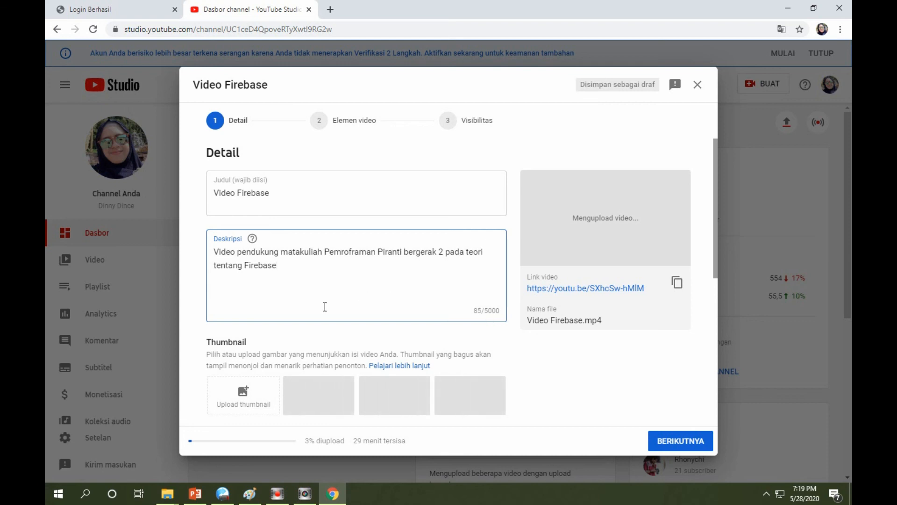
# Upload Cover.jpg from the Gambar Firebase folder under PPB 2 > File Kuliah Daring as the video's thumbnail
pyautogui.click(245, 394)
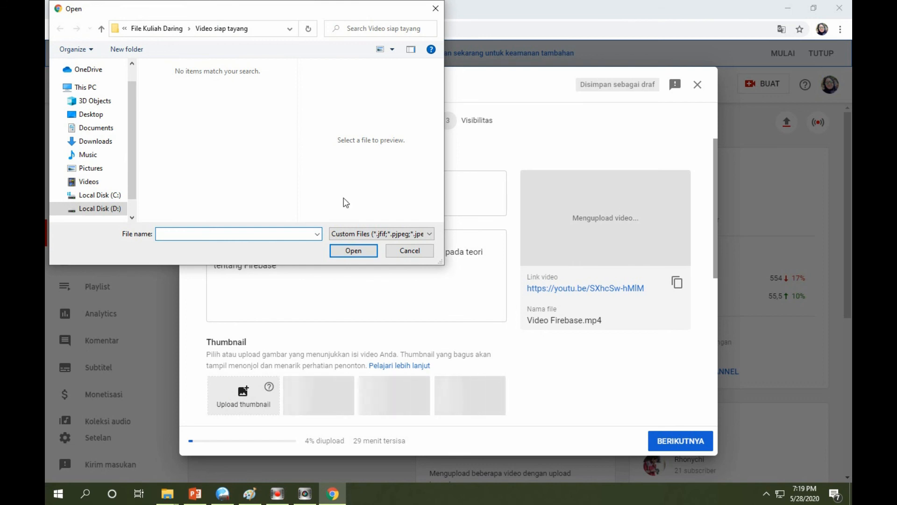
pyautogui.scroll(-1, 132, 175)
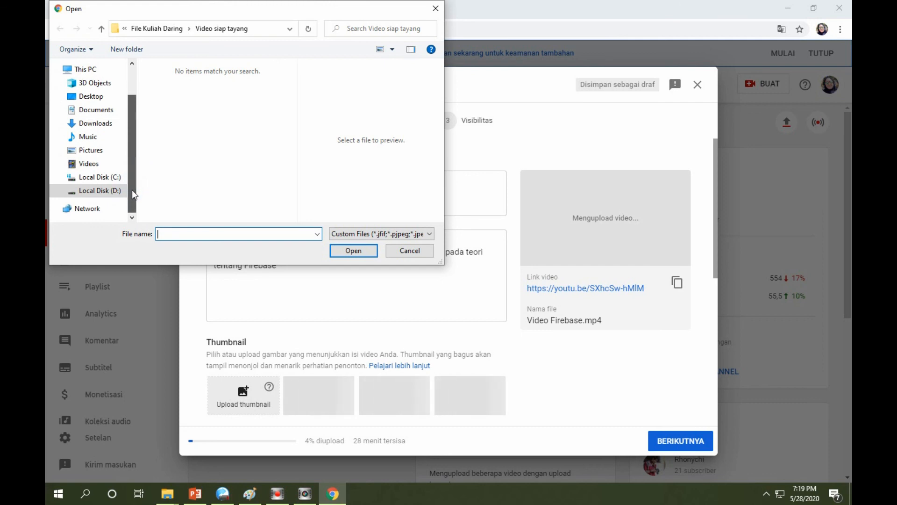
pyautogui.click(98, 194)
pyautogui.doubleClick(190, 80)
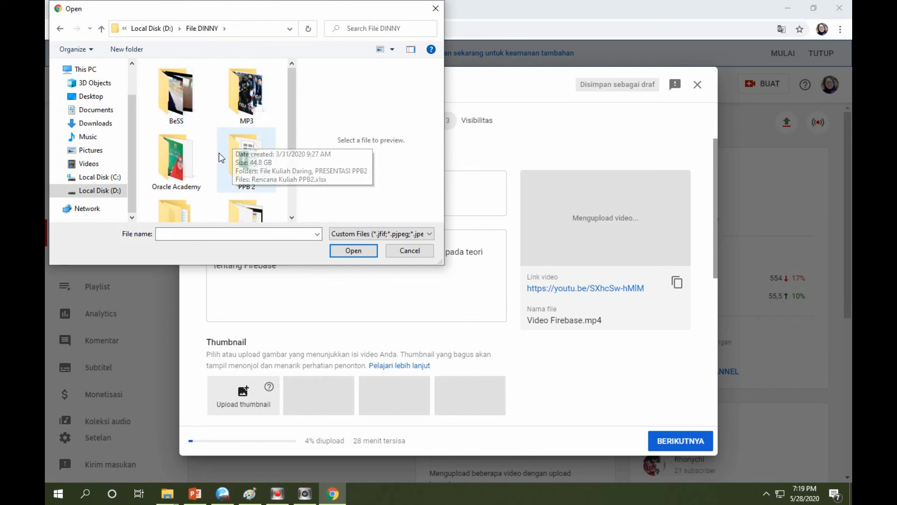
pyautogui.doubleClick(237, 157)
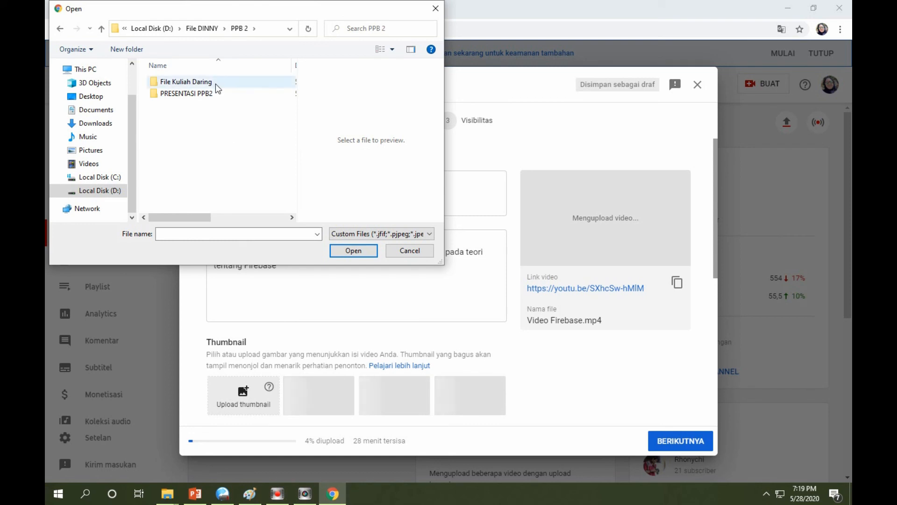
pyautogui.doubleClick(215, 83)
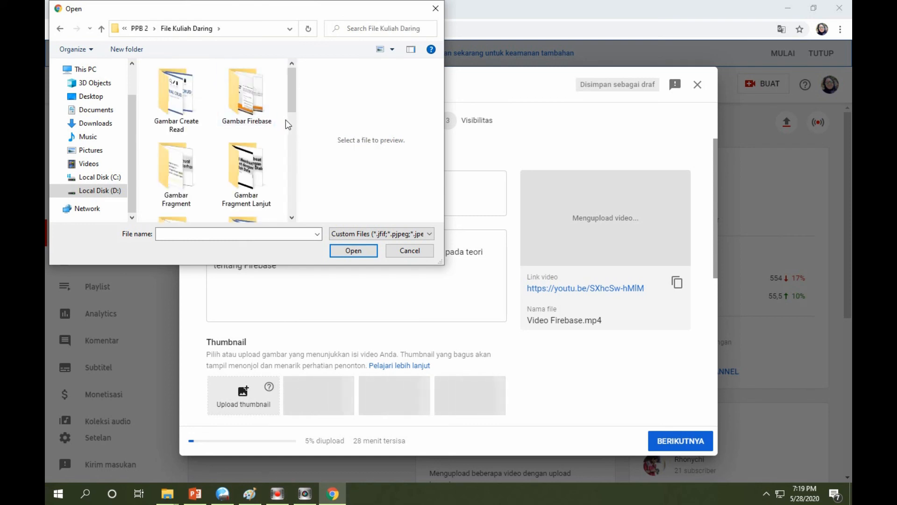
pyautogui.moveTo(293, 107); pyautogui.dragTo(292, 151)
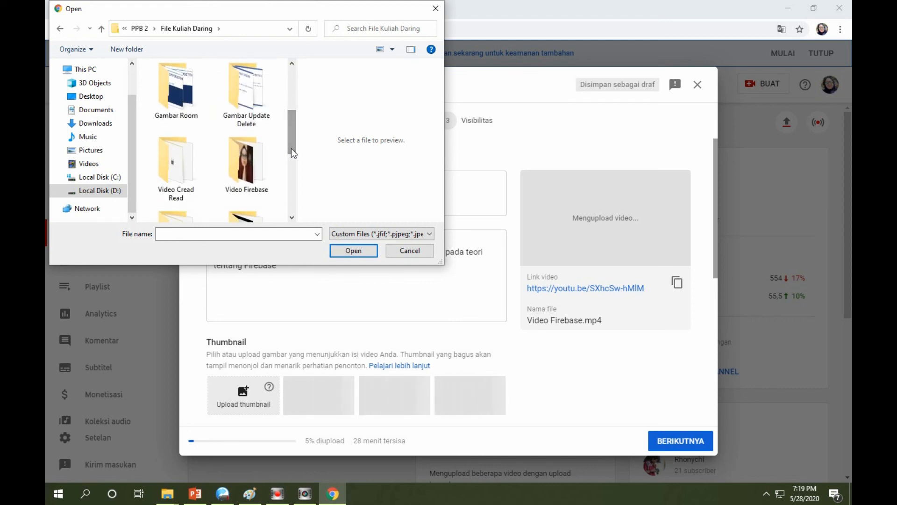
pyautogui.moveTo(294, 148); pyautogui.dragTo(287, 111)
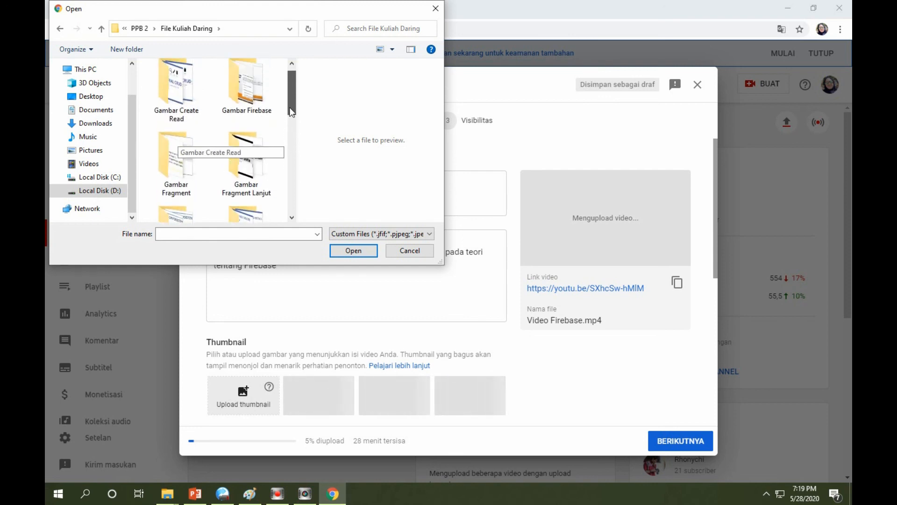
pyautogui.click(248, 82)
pyautogui.click(167, 99)
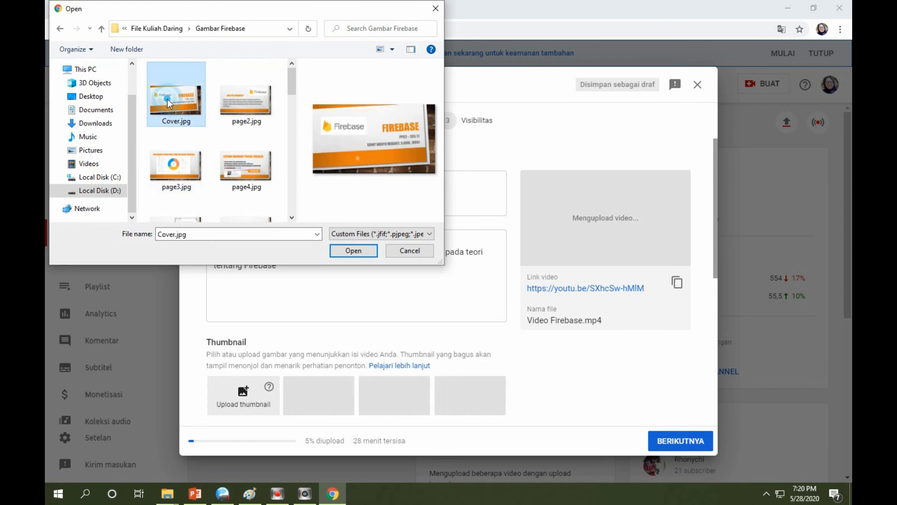
pyautogui.click(354, 251)
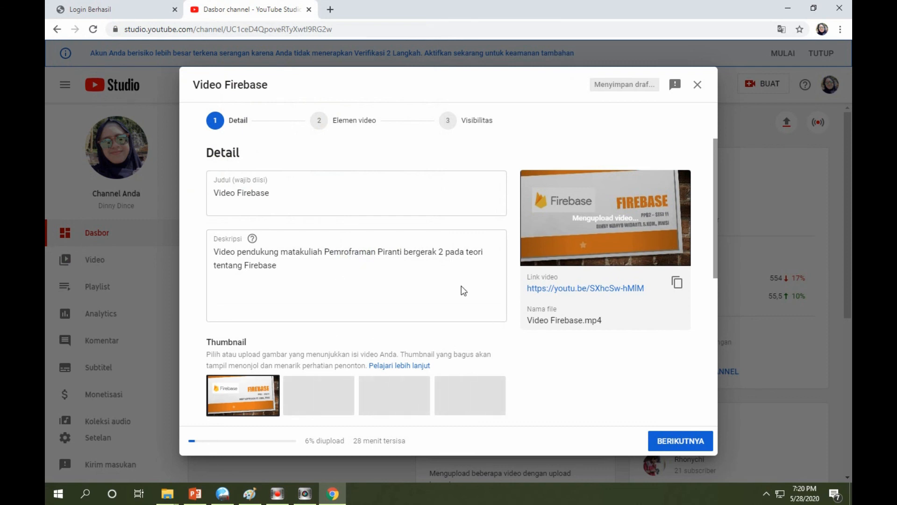
# Mark the video as not made for kids and continue to the video elements stage
pyautogui.scroll(-3, 354, 346)
pyautogui.scroll(-3, 353, 346)
pyautogui.scroll(-1, 354, 346)
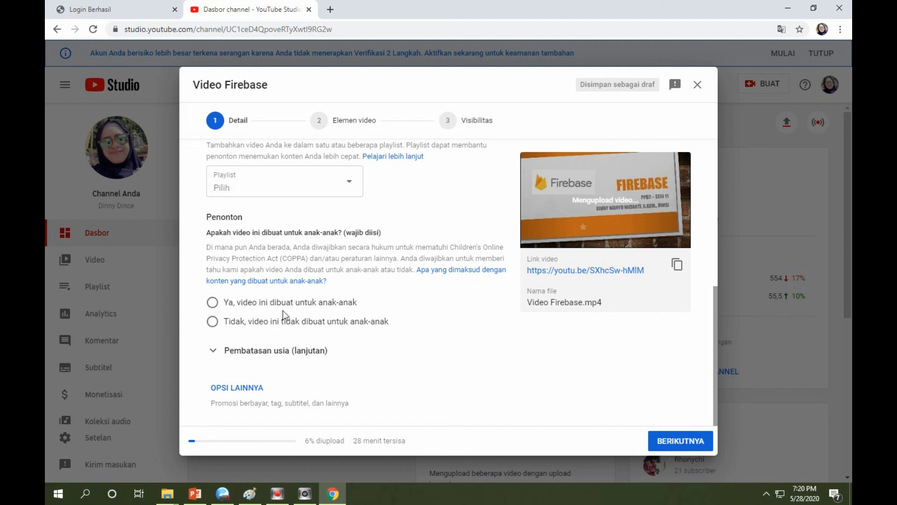
pyautogui.click(213, 325)
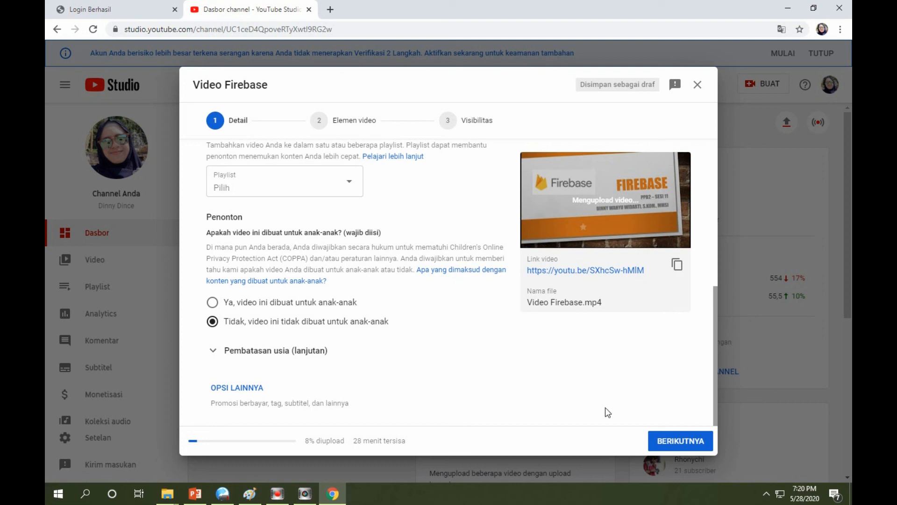
pyautogui.click(675, 448)
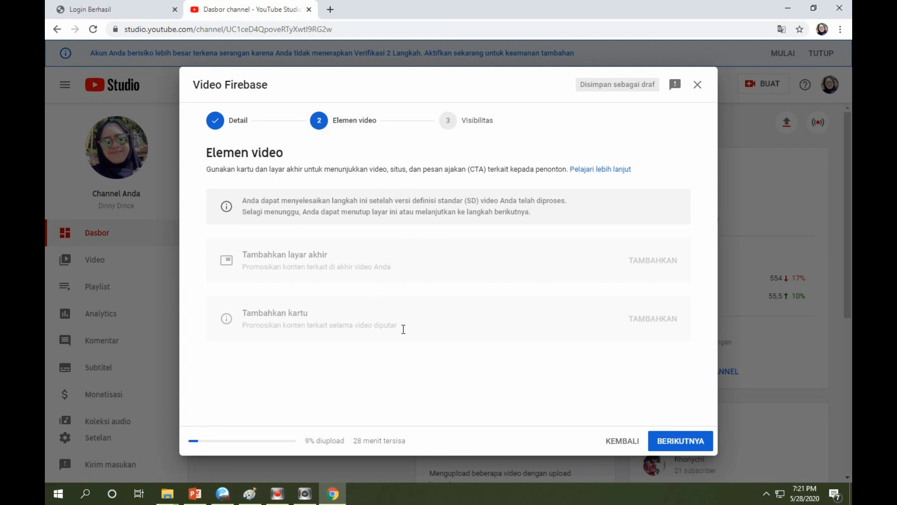
# Continue past the video elements without adding any and set the video's visibility to Publik
pyautogui.click(670, 443)
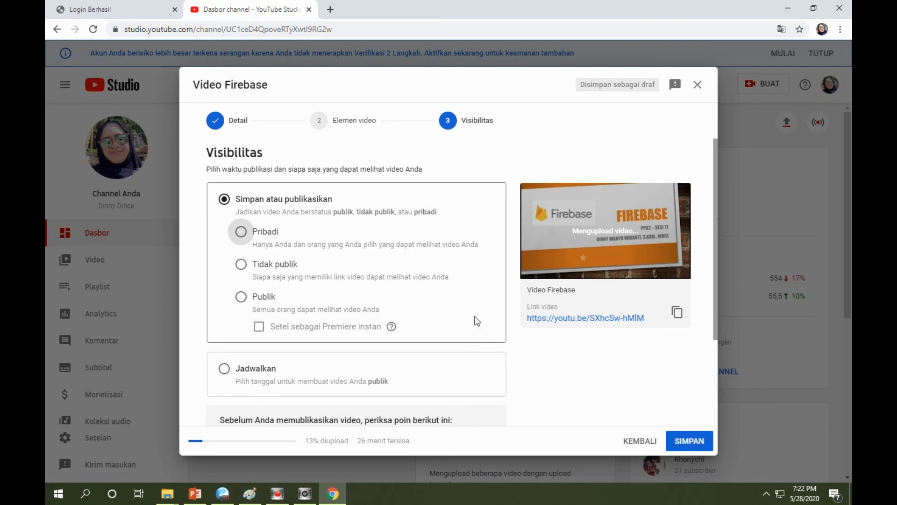
pyautogui.click(240, 297)
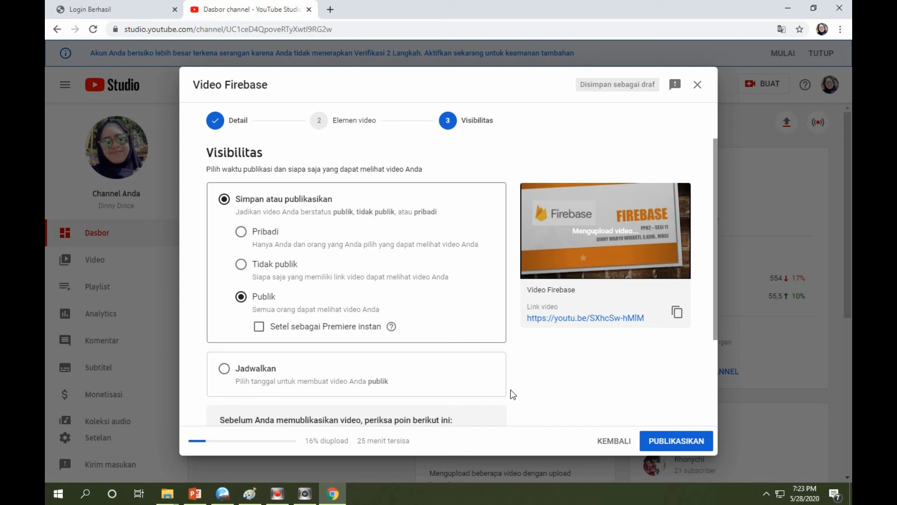
pyautogui.scroll(-3, 513, 394)
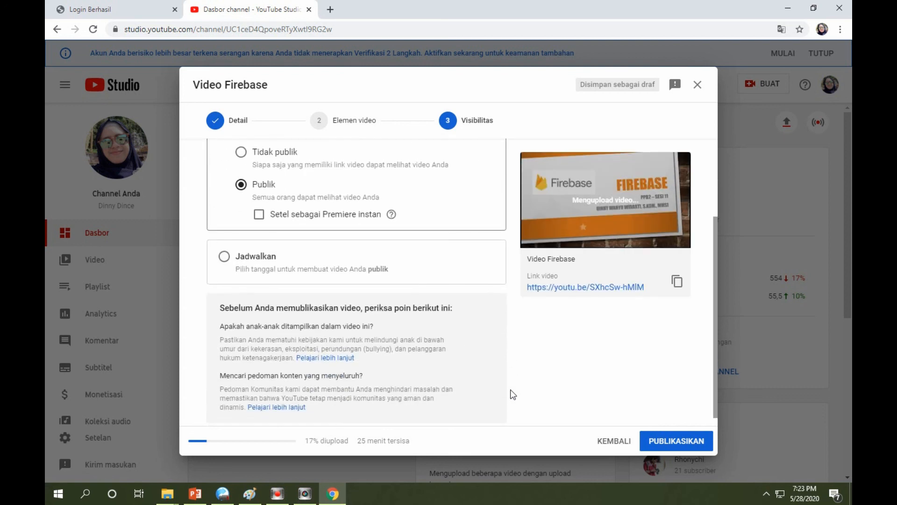